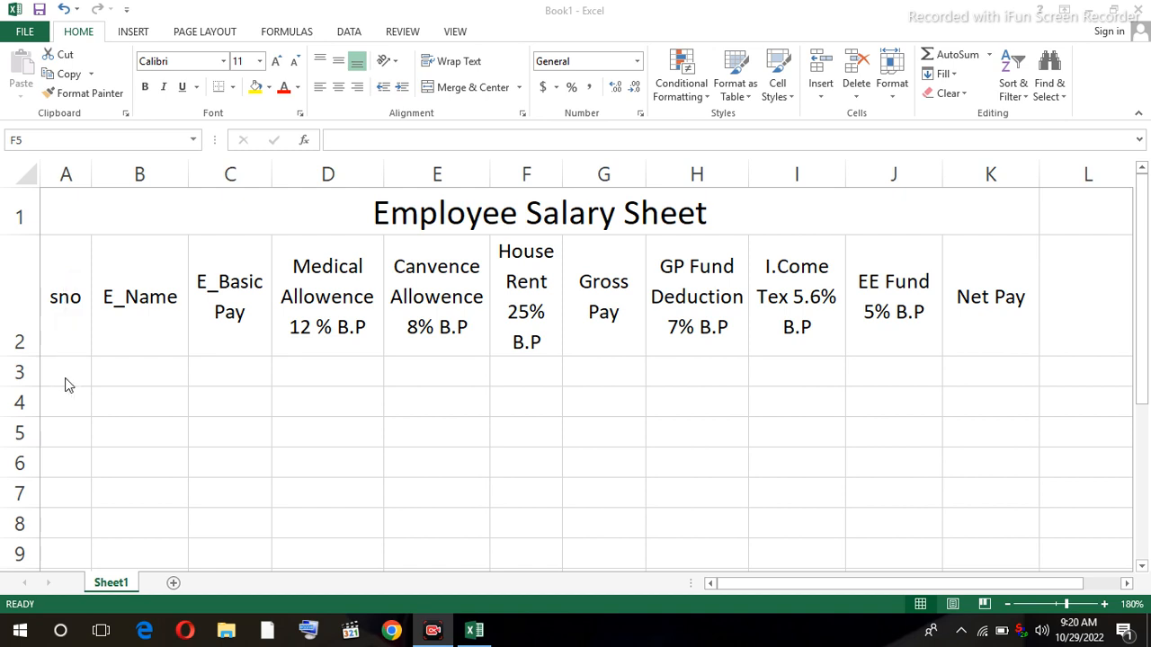
- Review the column headings from E_Name through Net Pay and their first-row cells
left_click(122, 315)
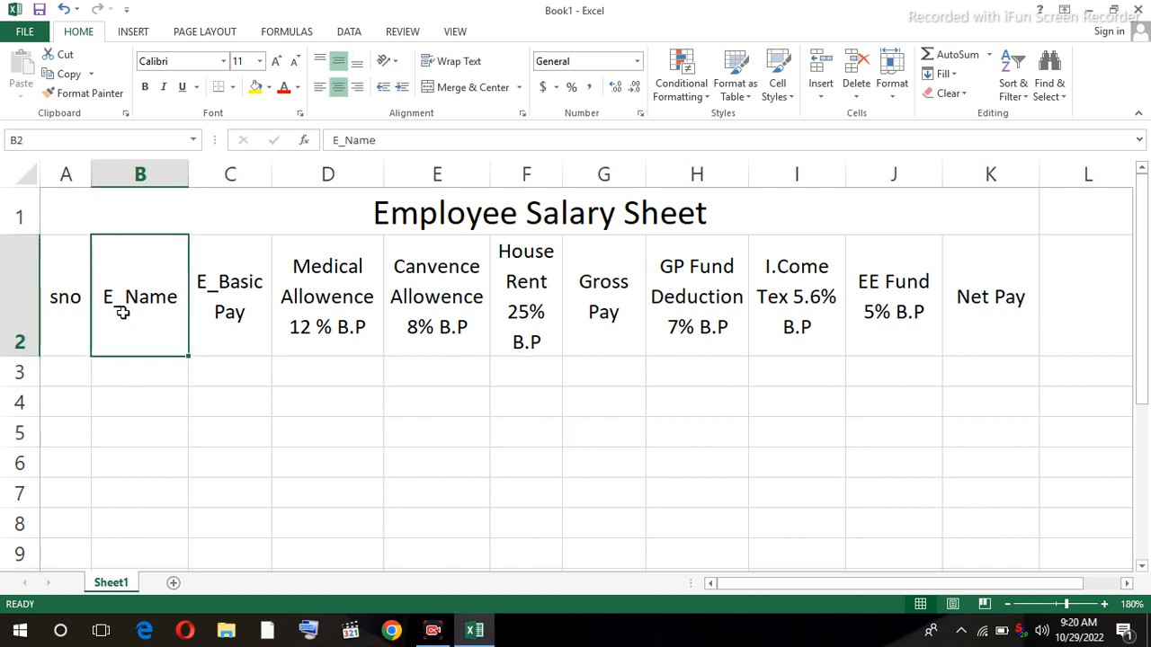
left_click(127, 373)
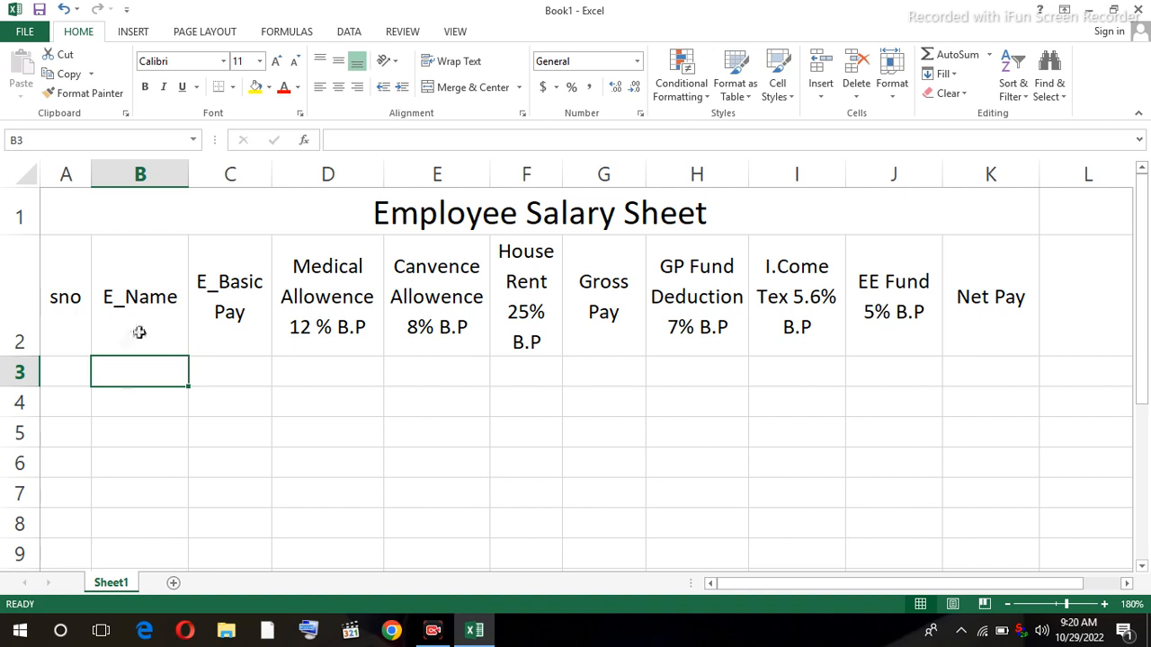
left_click(216, 304)
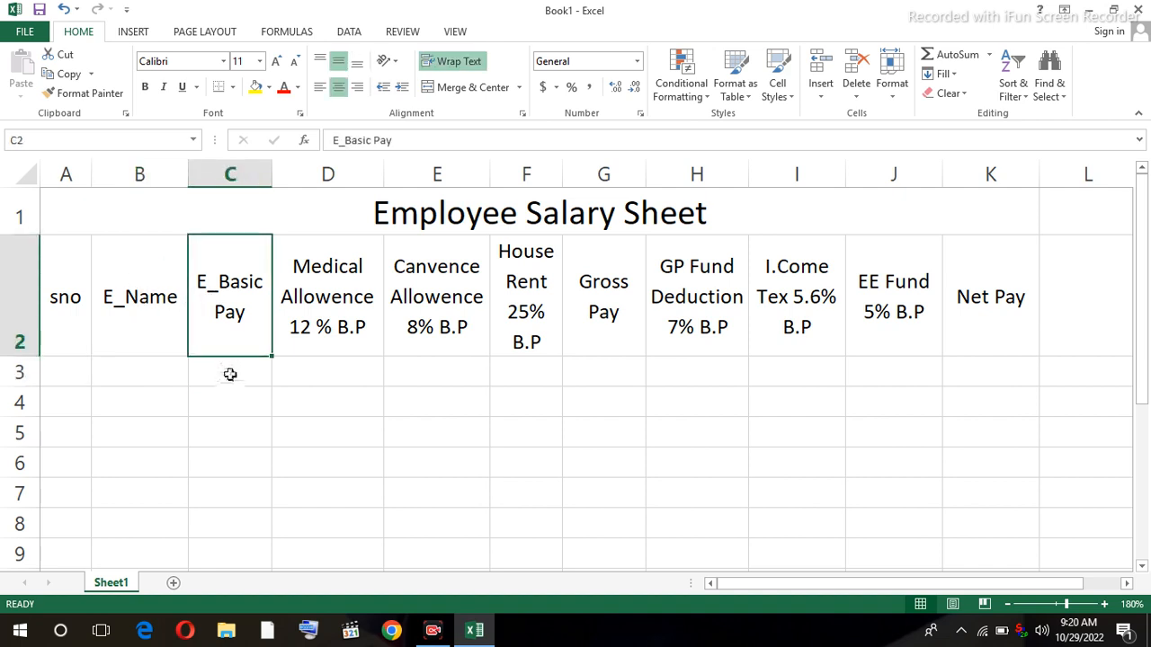
left_click(230, 373)
left_click(231, 330)
left_click(241, 375)
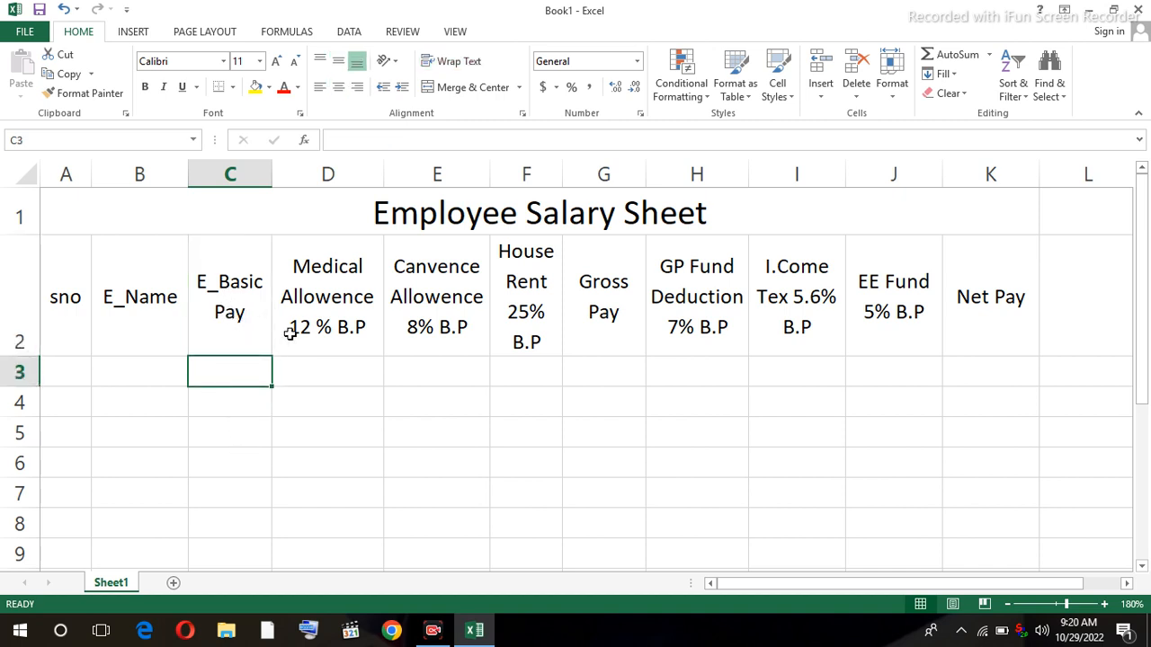
left_click(330, 324)
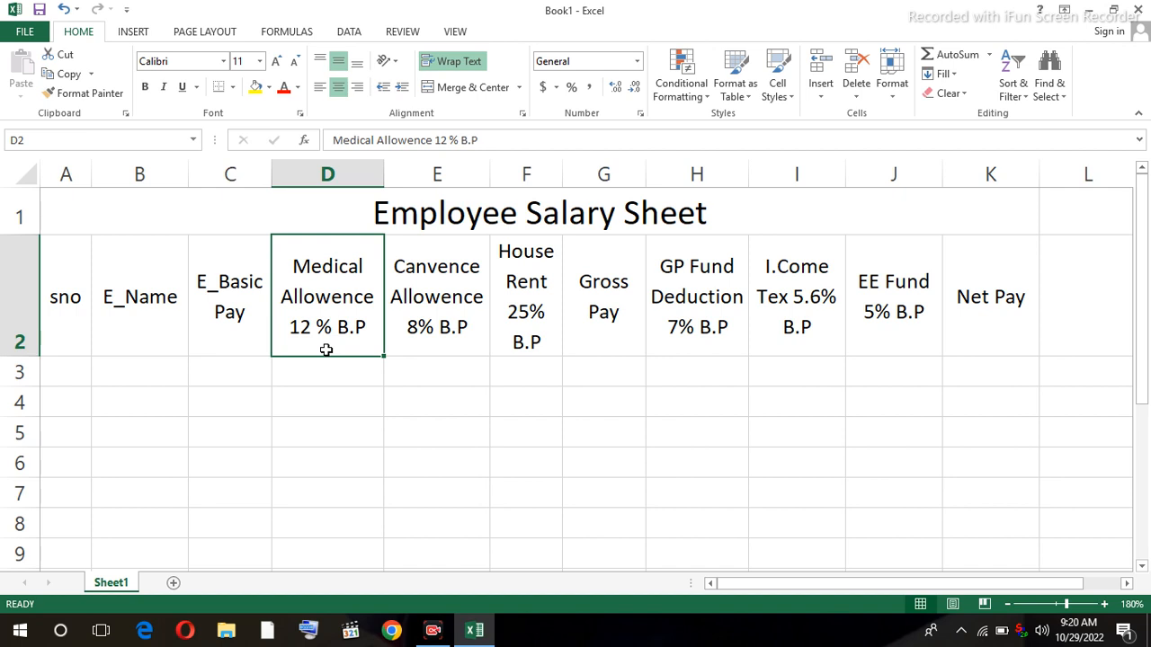
left_click(420, 319)
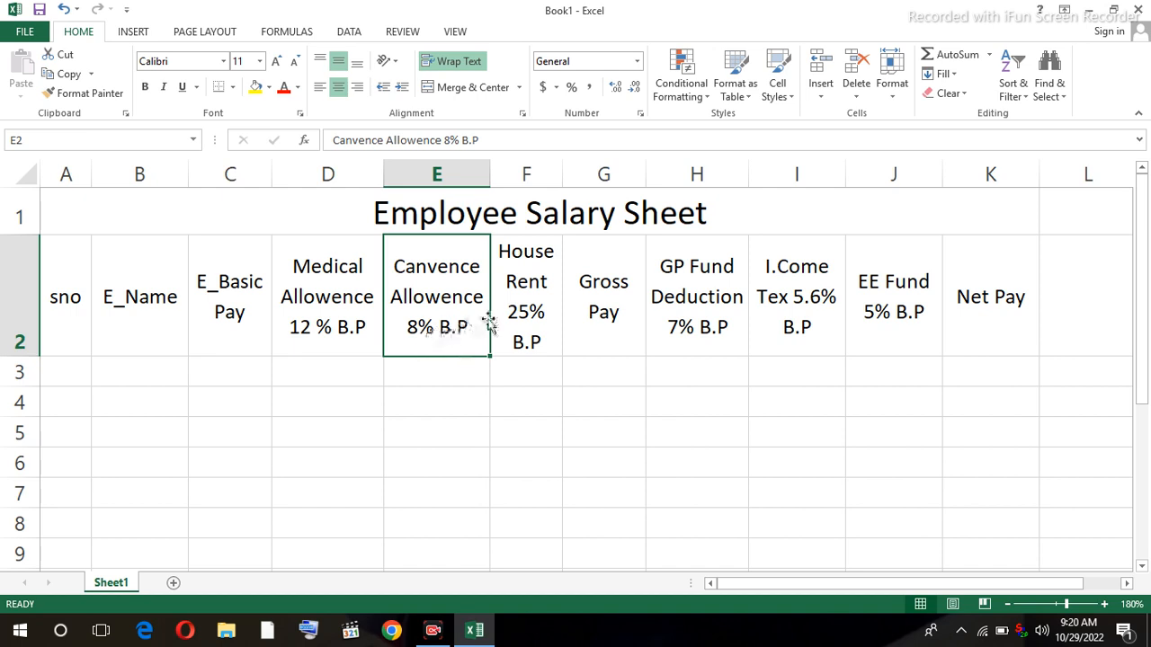
left_click(517, 309)
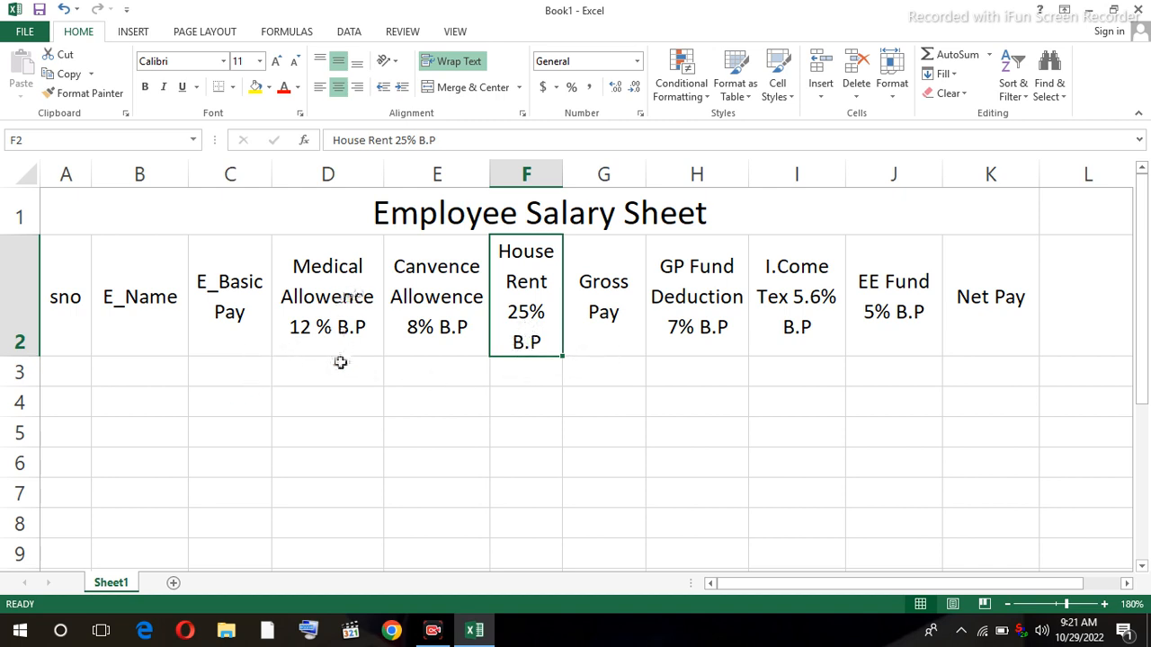
left_click(594, 374)
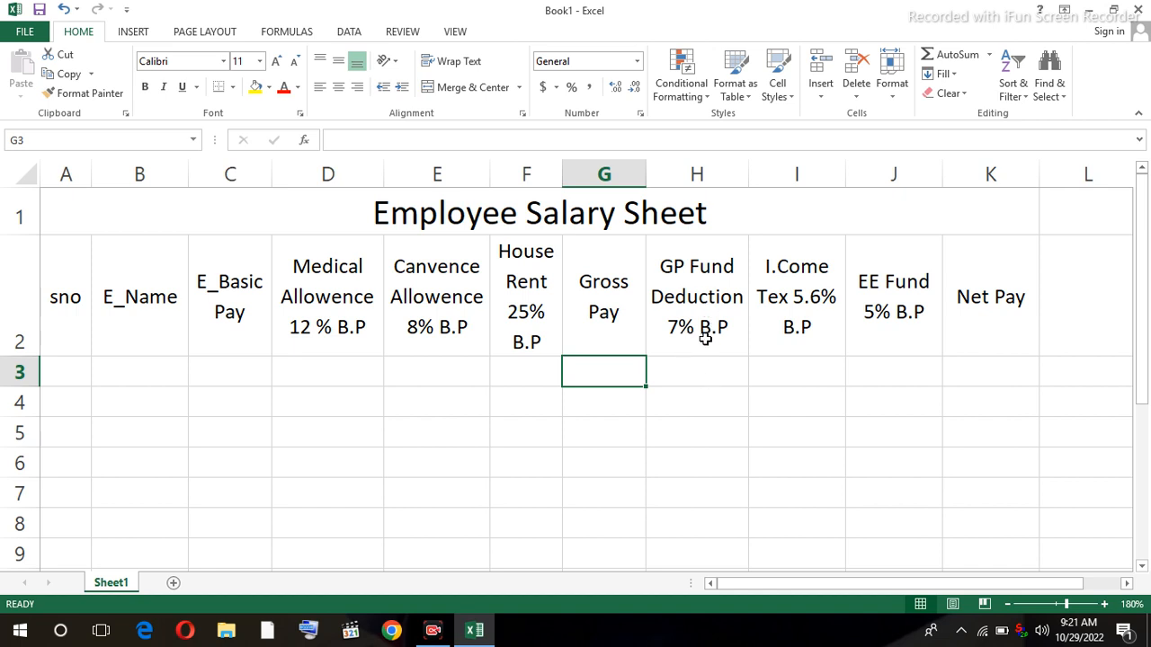
left_click(703, 275)
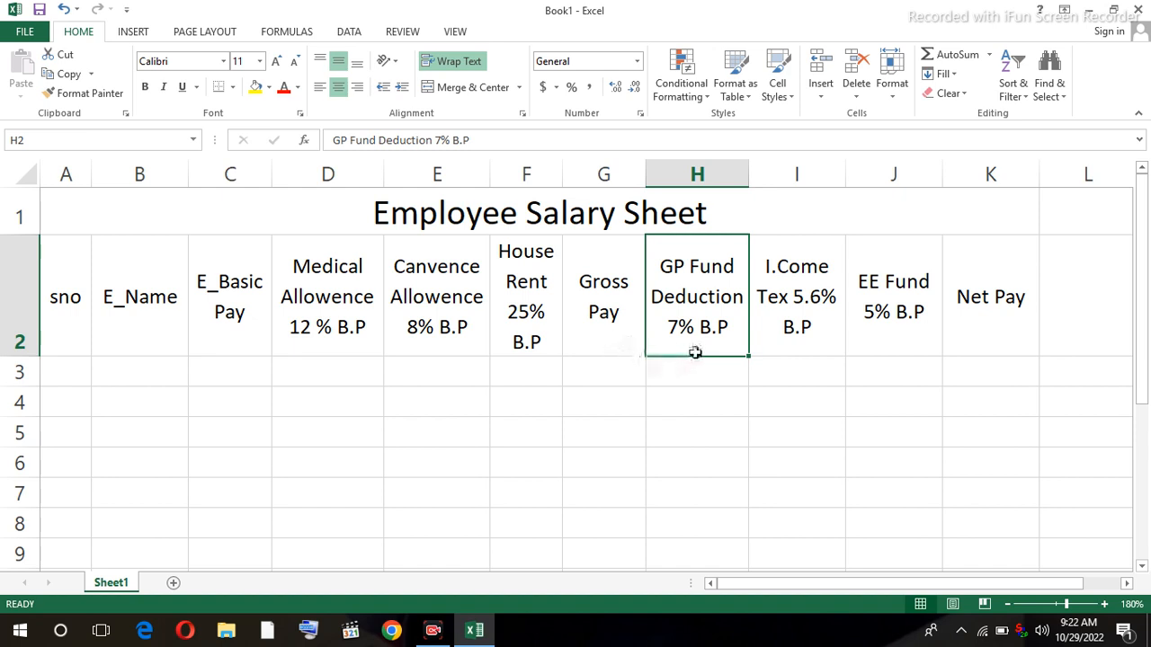
left_click(806, 334)
left_click(884, 345)
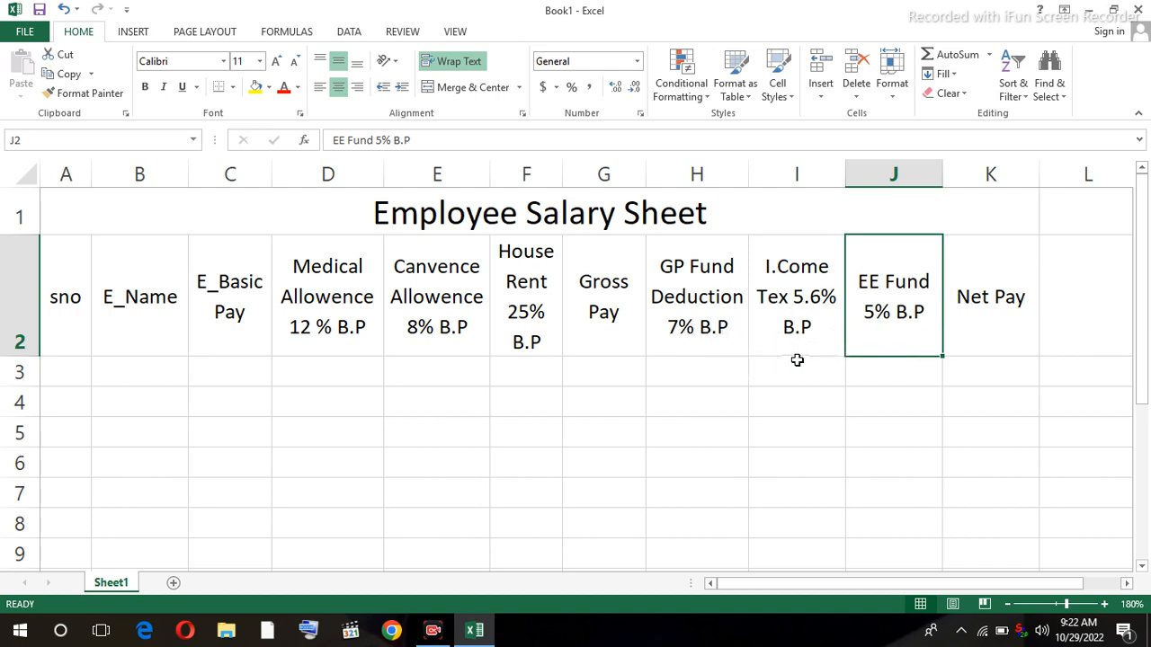
left_click(987, 371)
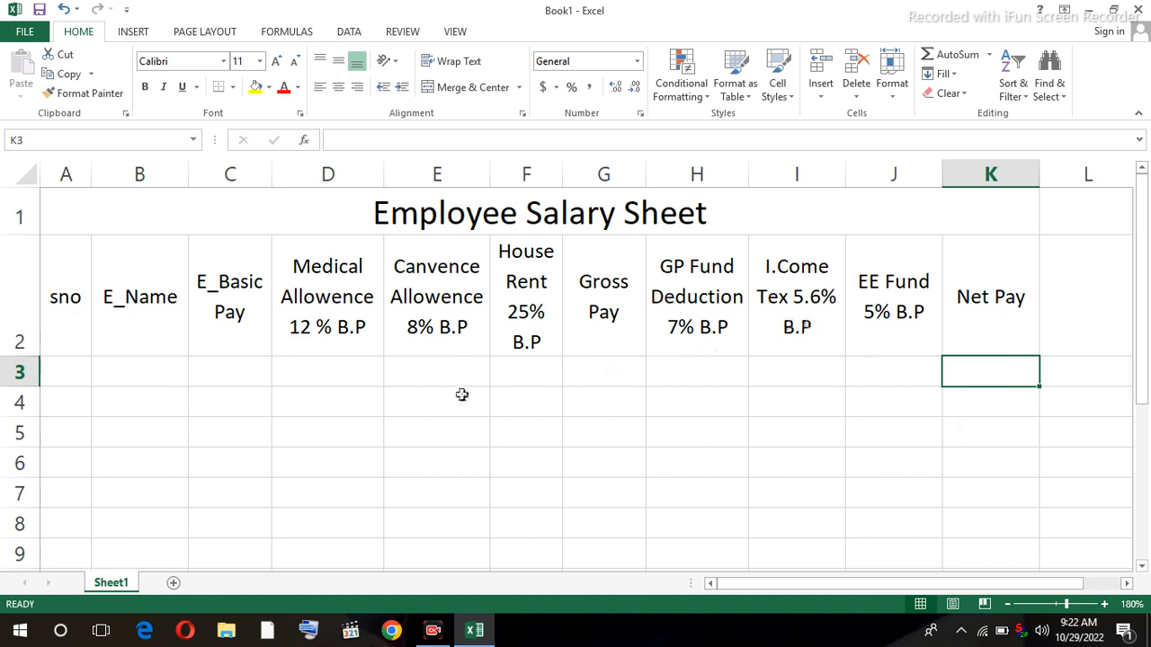
- Enter sno 1, the employee's name with Wrap Text, and basic pay 25000 in row 3
left_click(72, 376)
type("1")
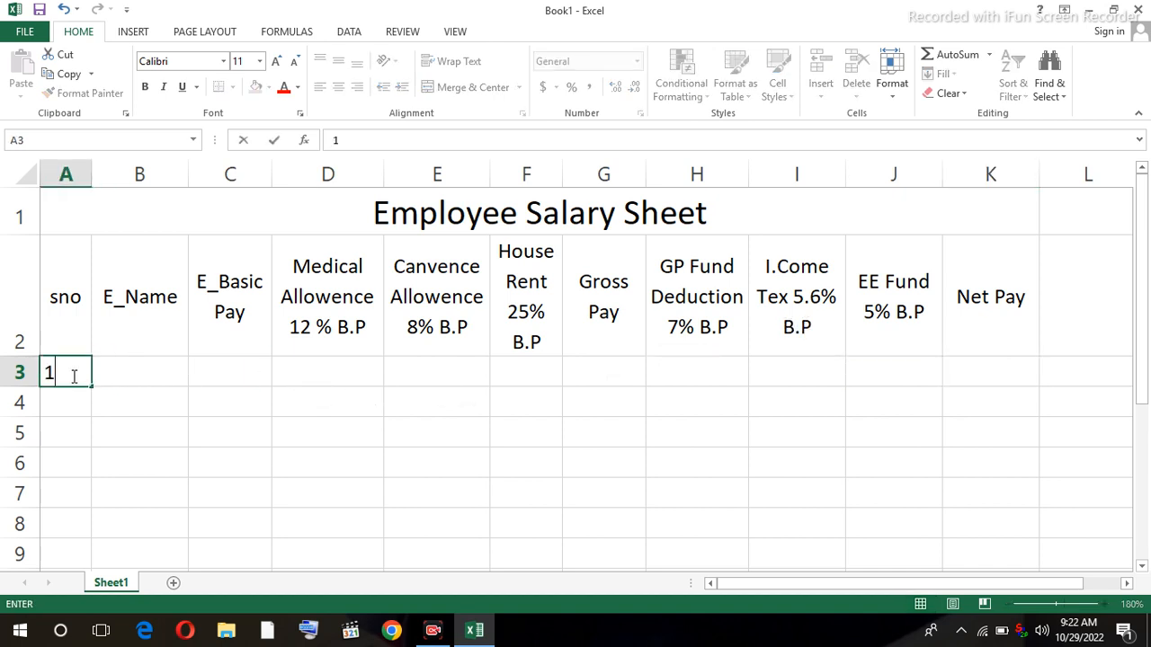
key("Tab")
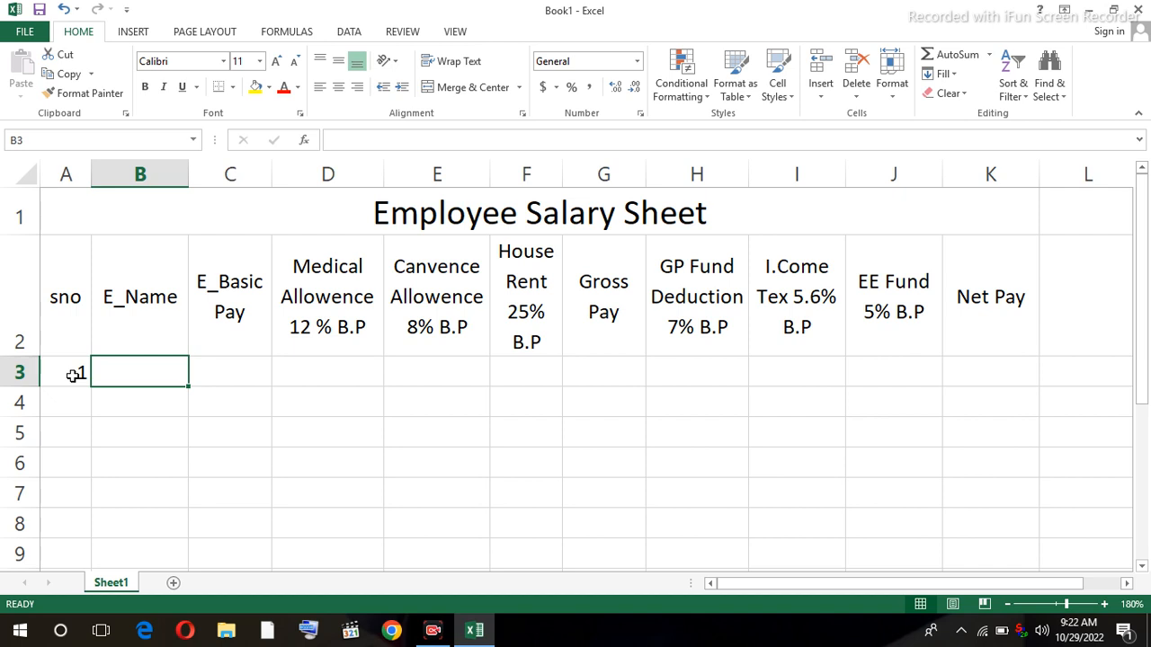
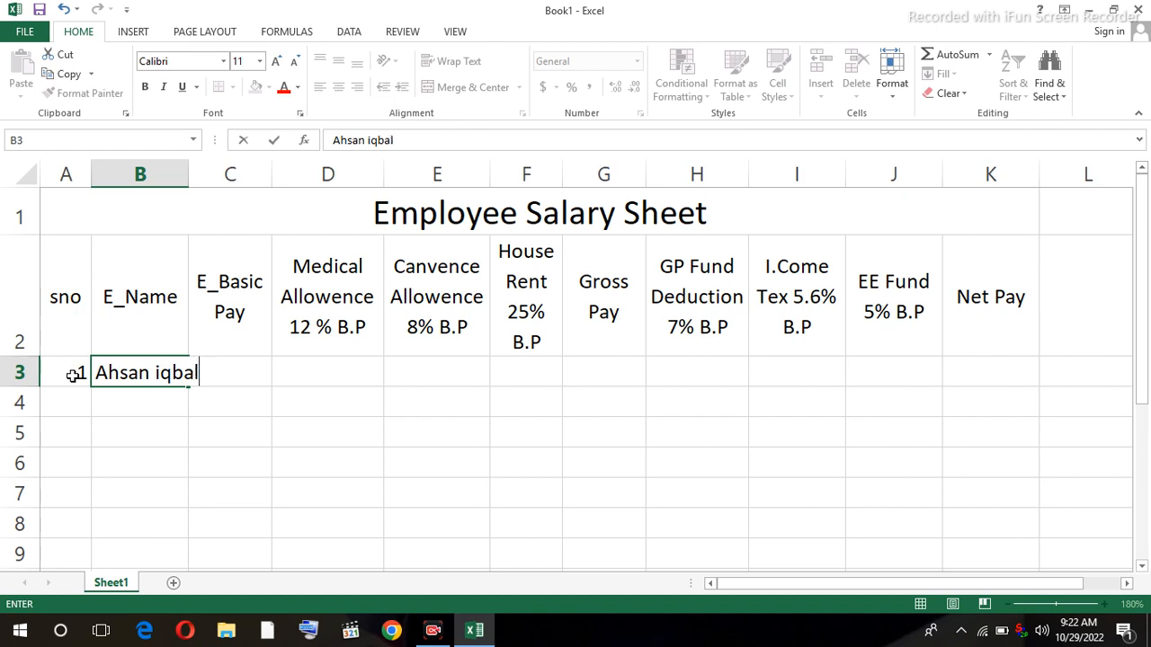
left_click(203, 378)
left_click(157, 372)
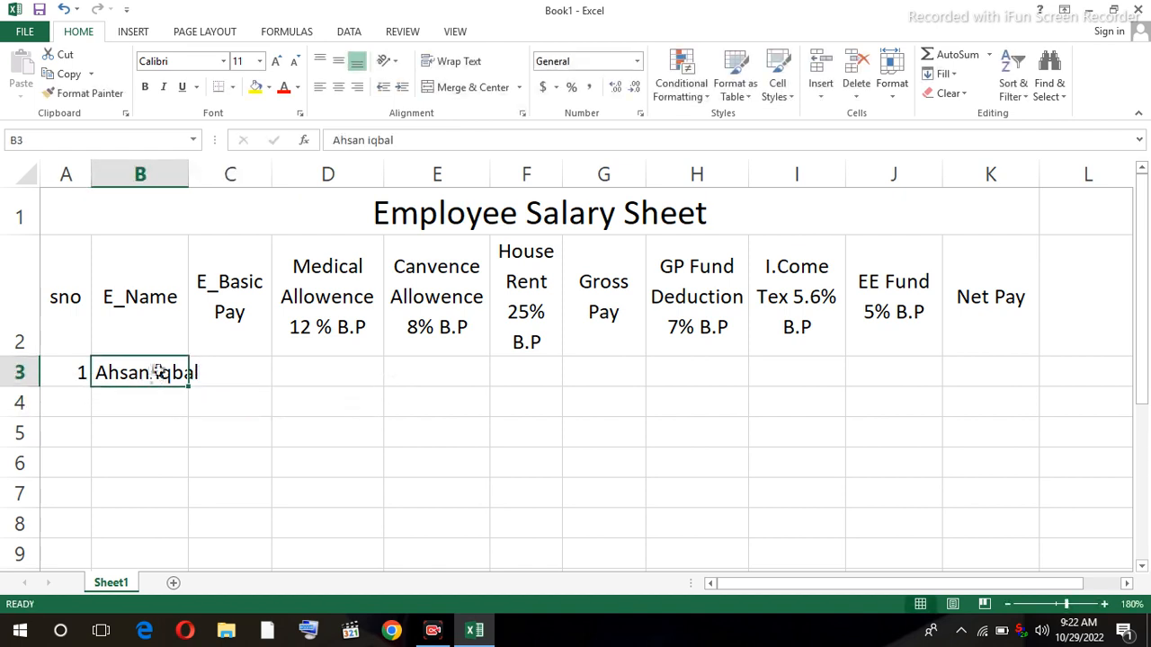
left_click(458, 61)
left_click(220, 399)
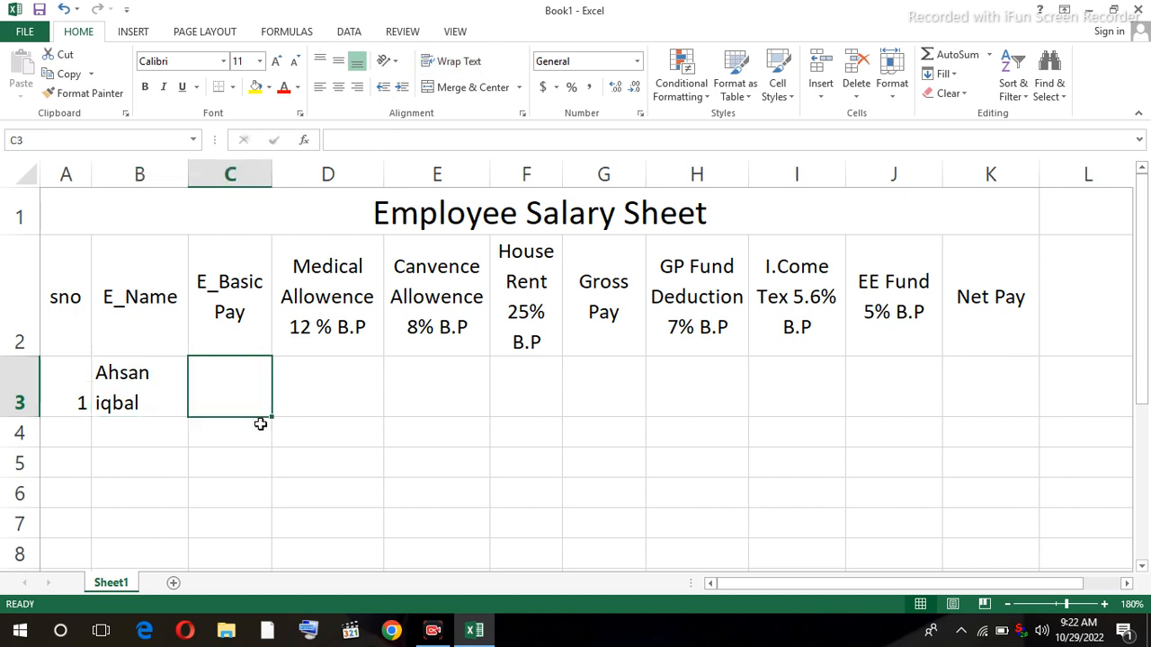
type("25000")
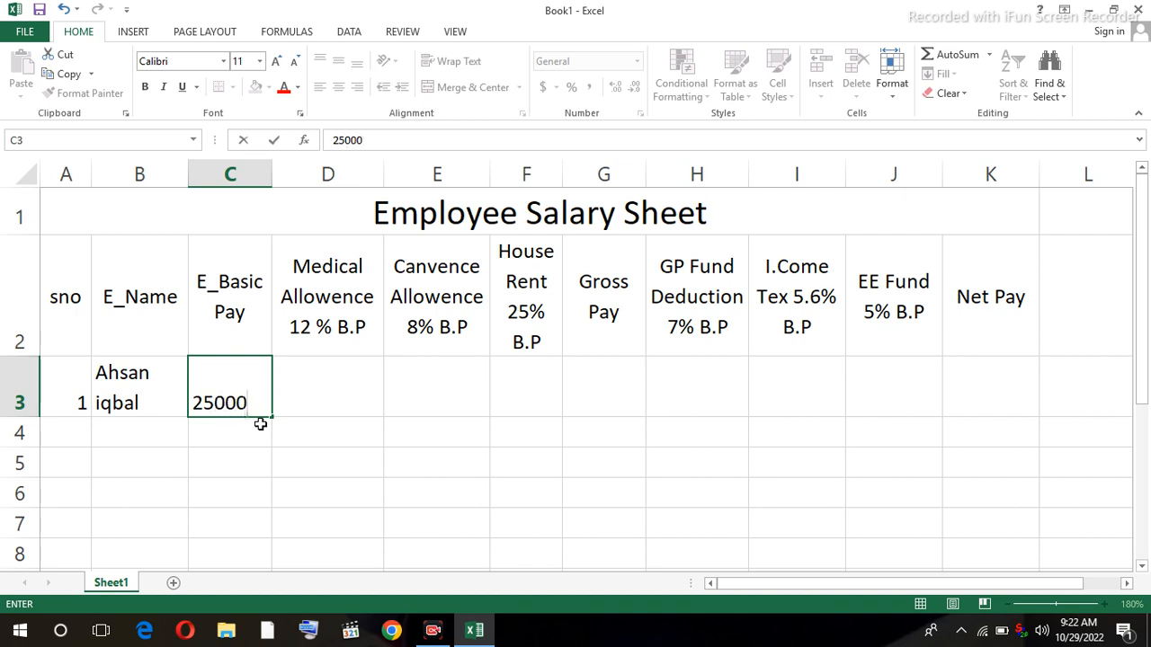
key("Tab")
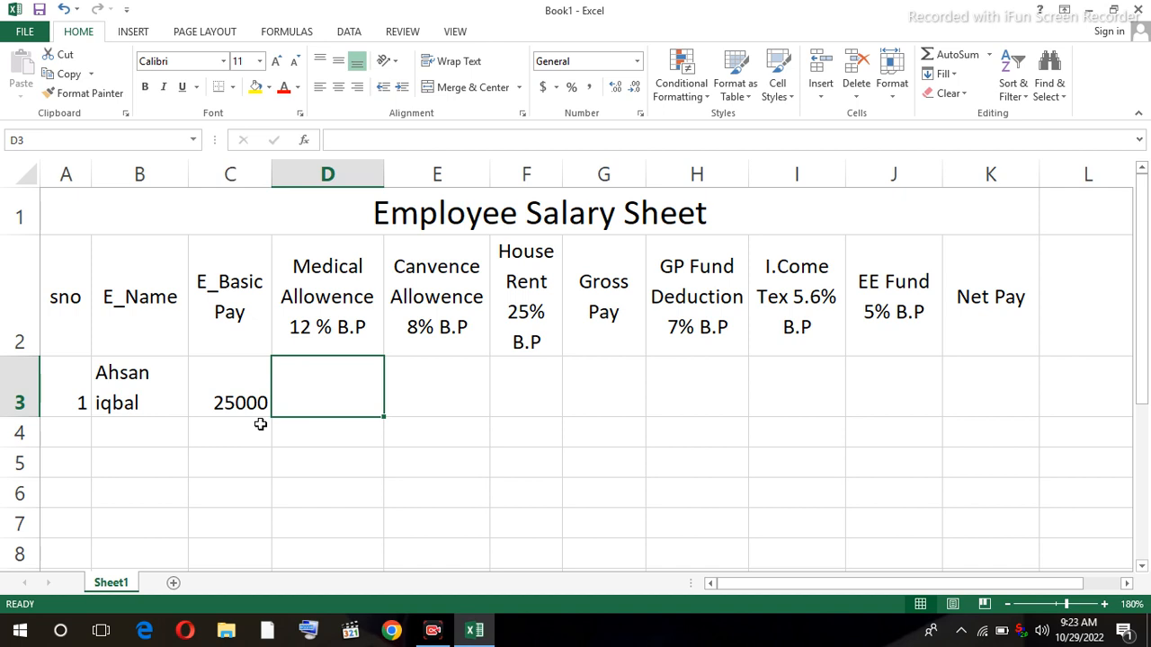
- Enter =C3*12% for the first employee's medical allowance, giving 3000
type("=")
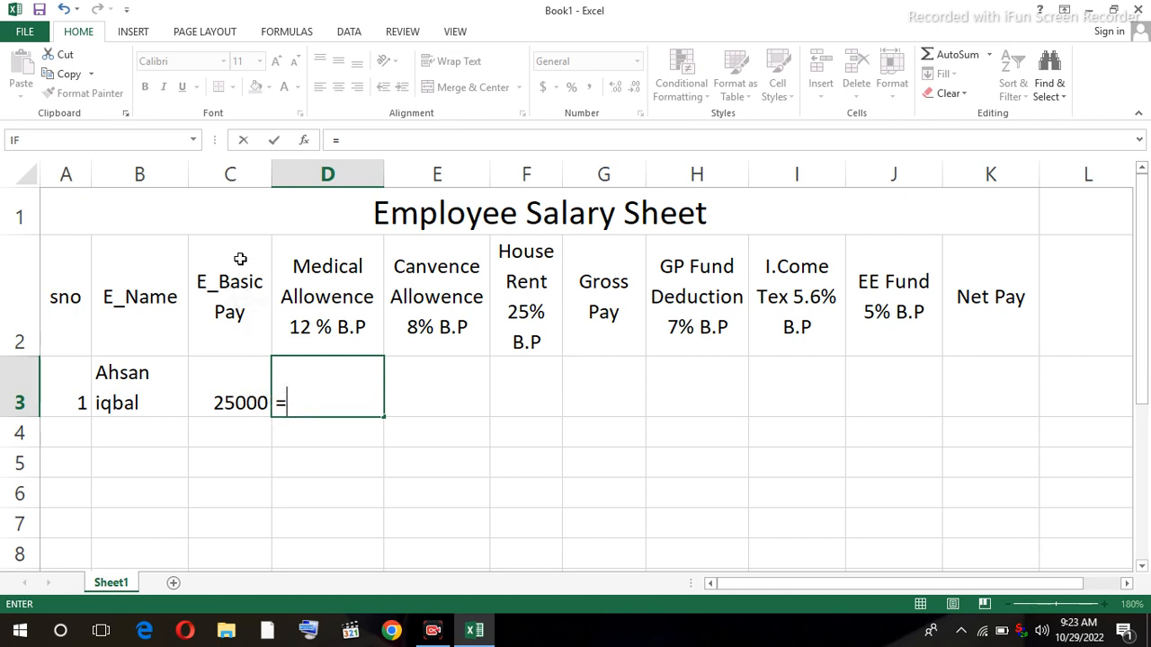
left_click(239, 403)
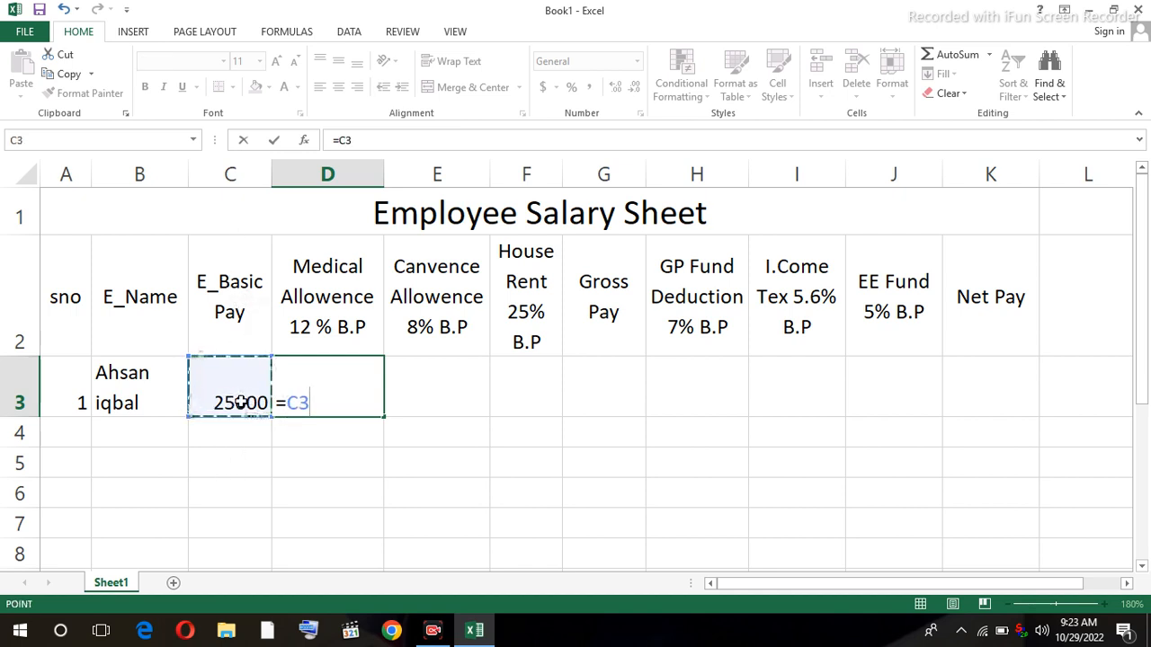
type("*")
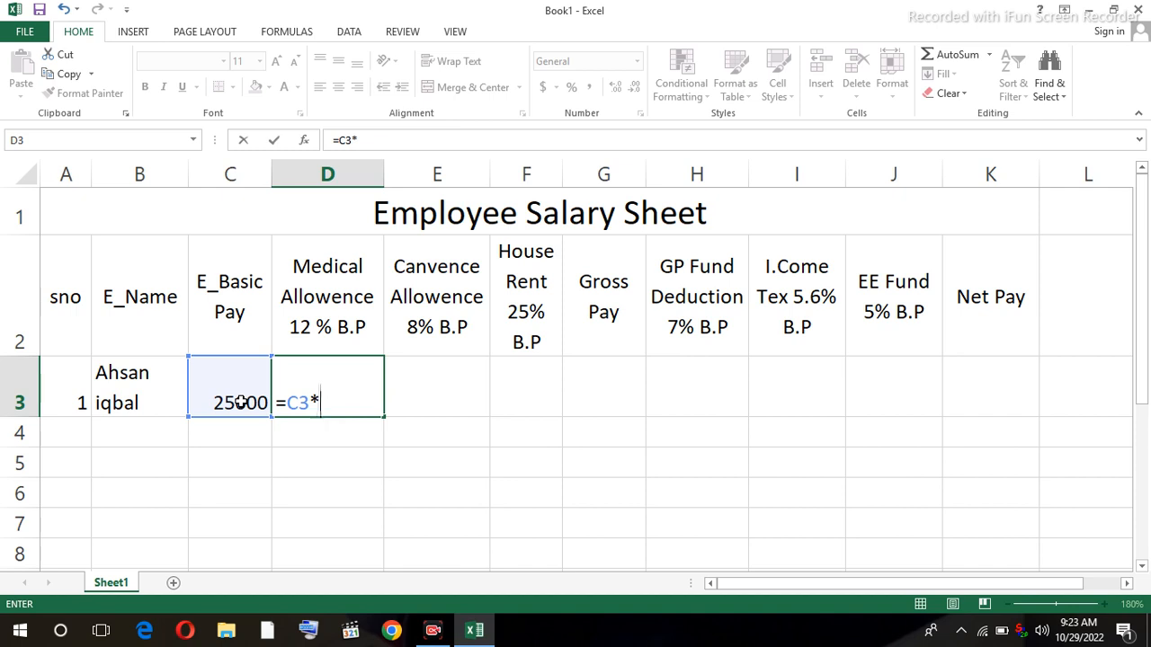
type("12%")
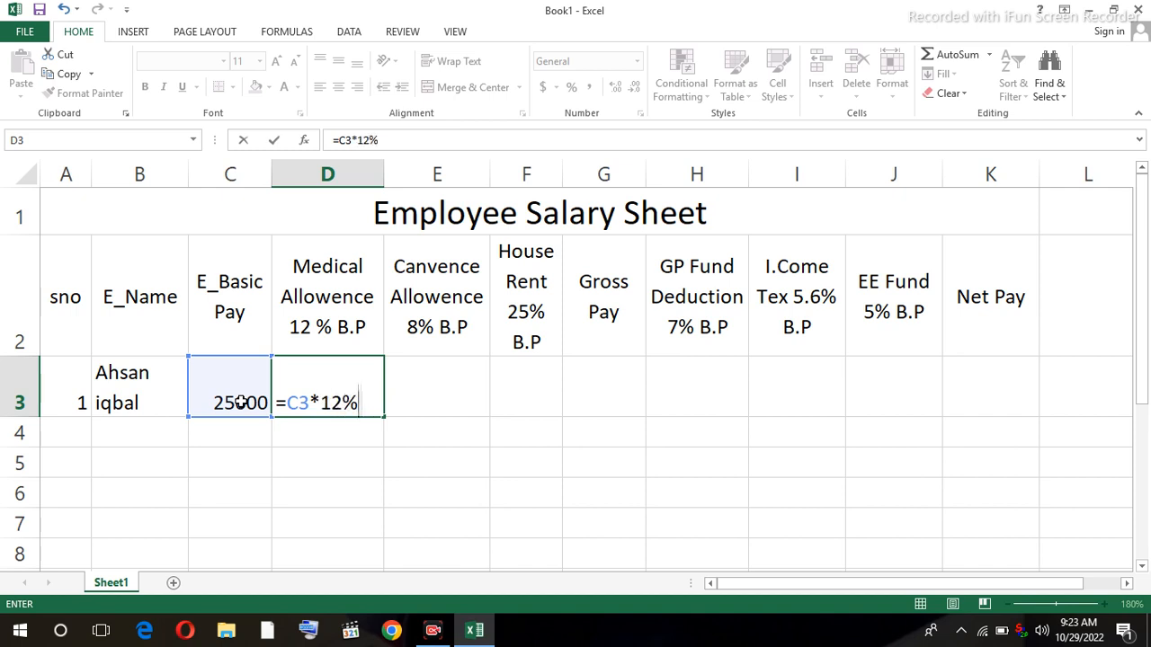
key("Return")
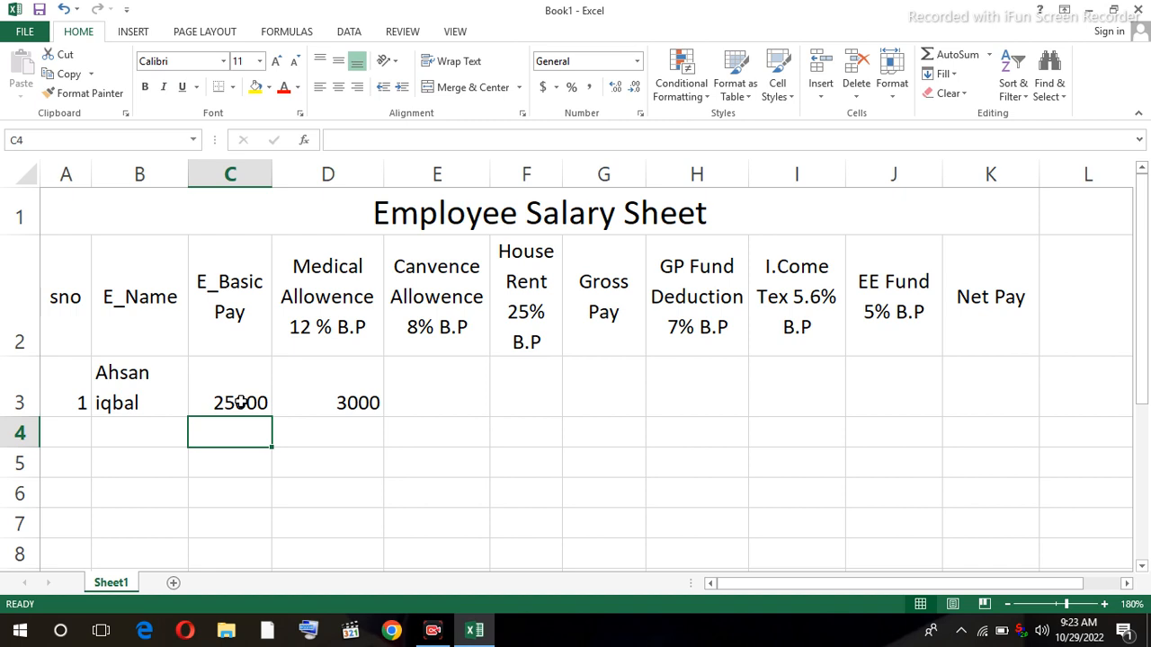
left_click(345, 404)
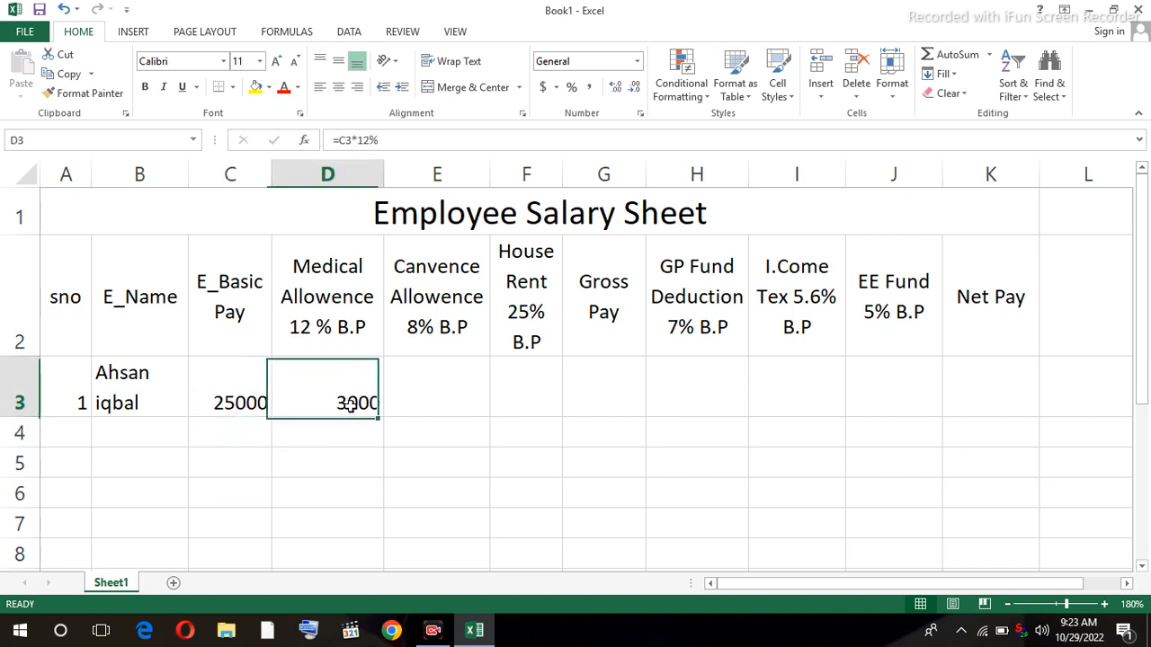
- Enter =C3*8% in E3 for the Canvence Allowence, giving 2000
left_click(440, 409)
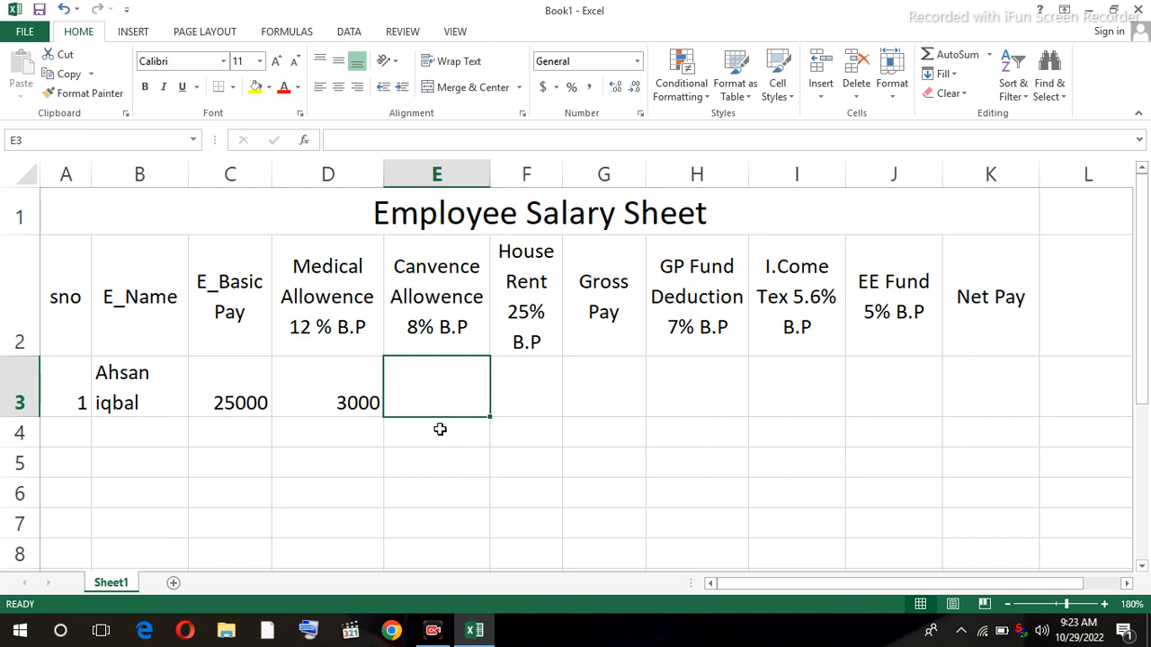
type("=")
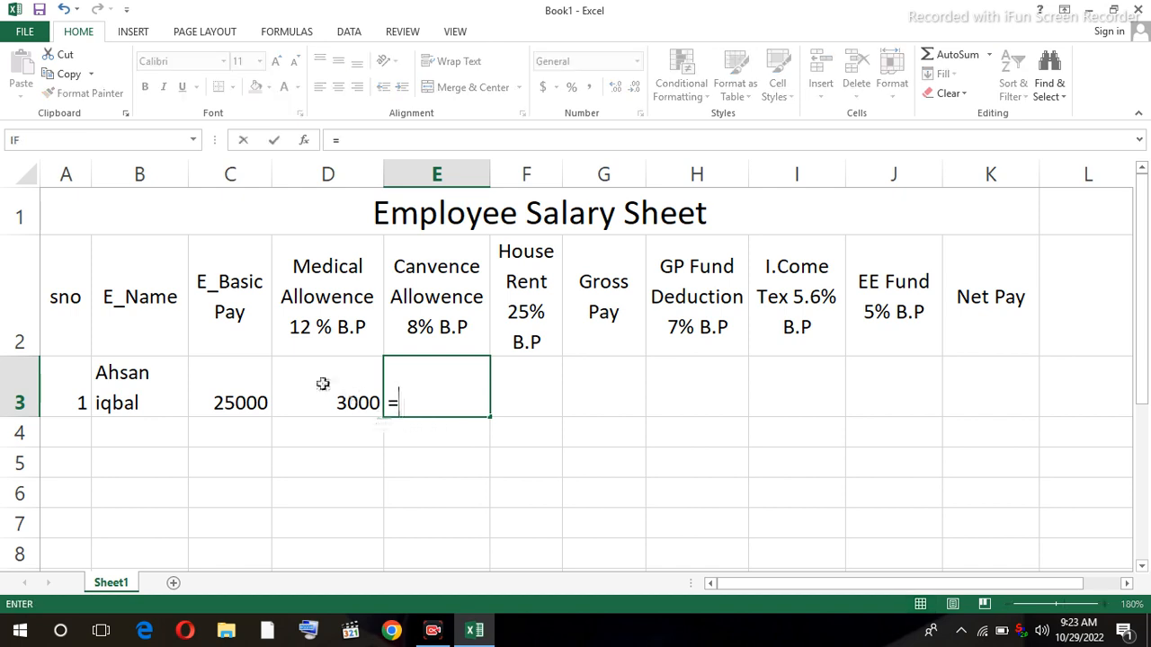
left_click(238, 399)
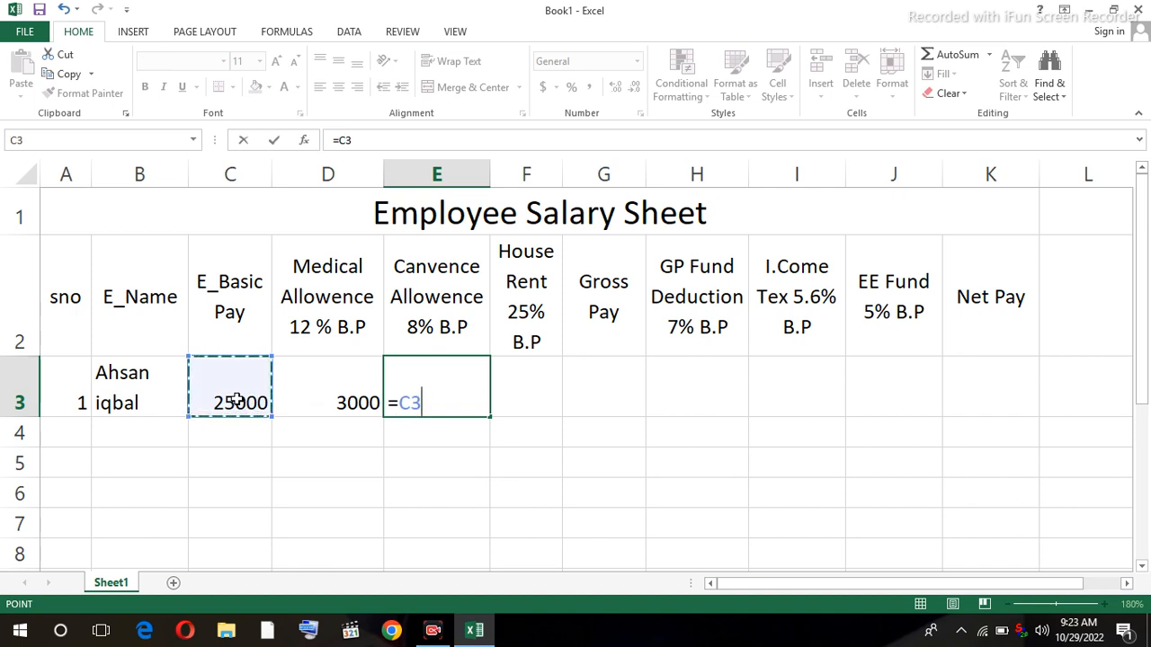
type("*8")
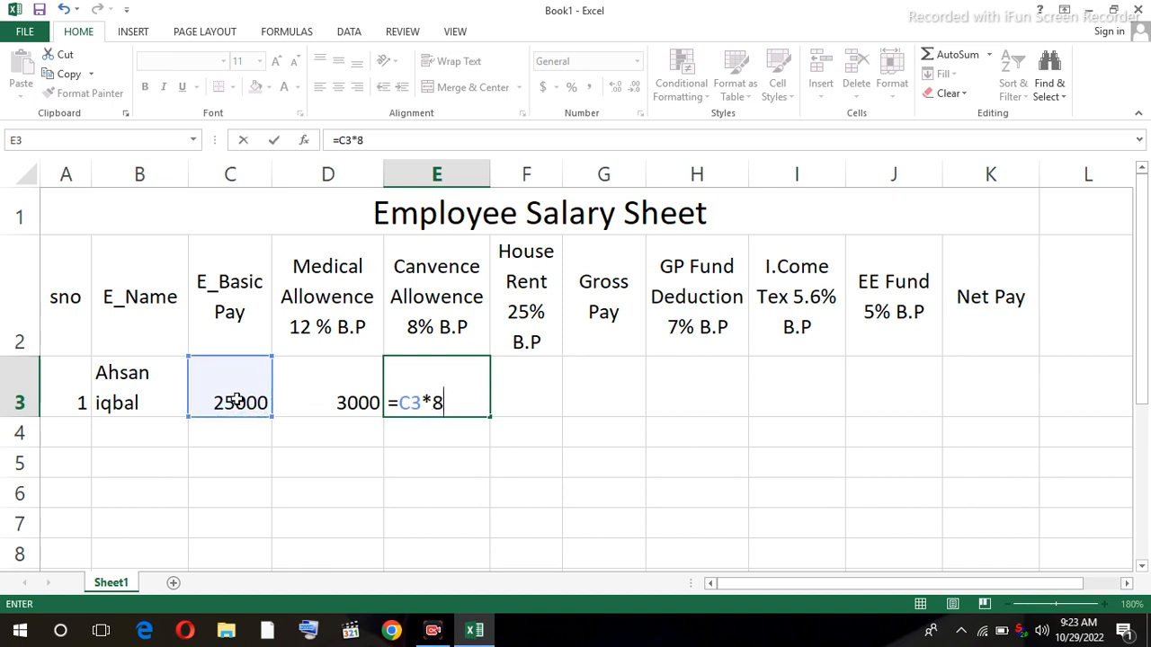
type("%")
key("Return")
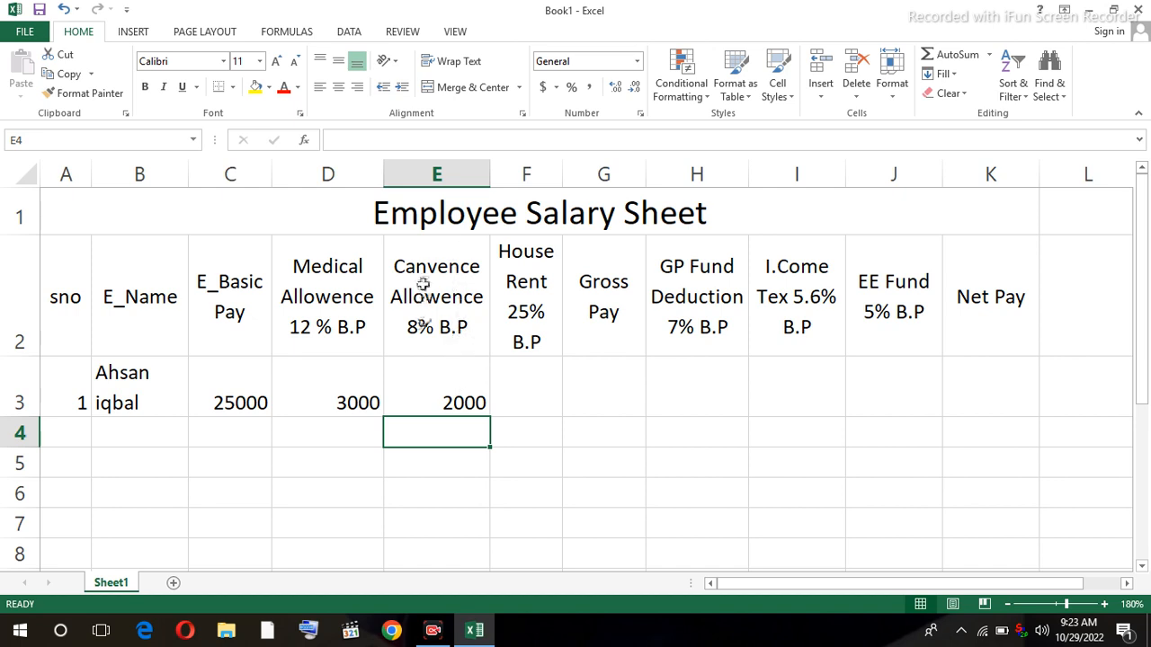
left_click(504, 398)
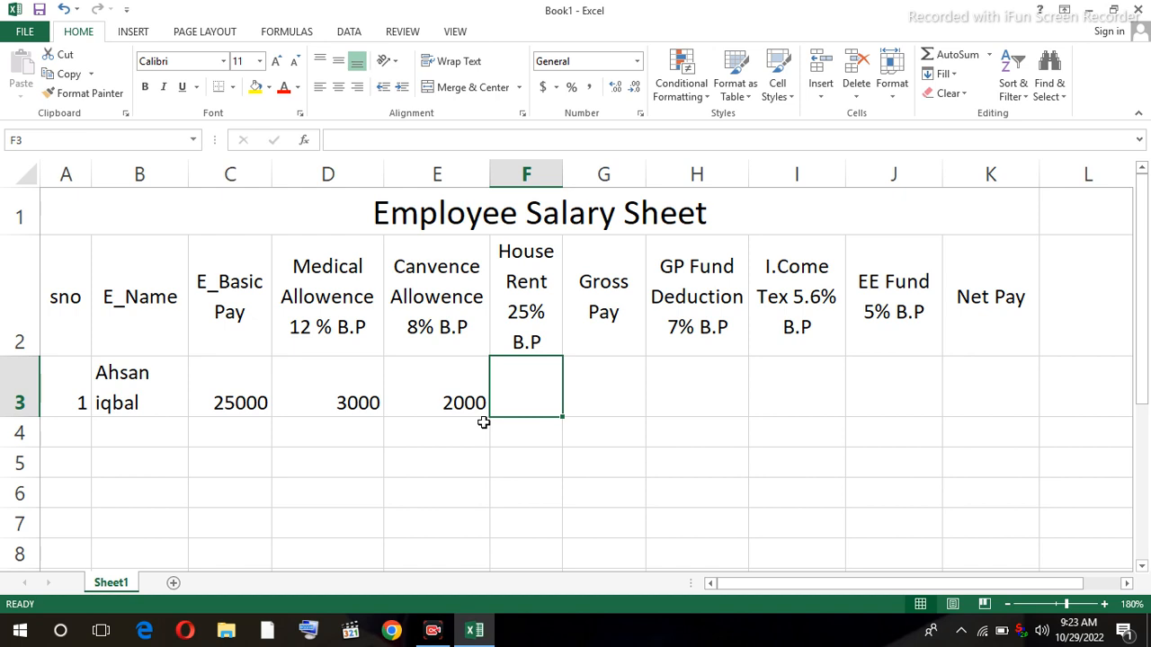
- Enter =C3*25% in F3 so the House Rent shows 6250
type("=")
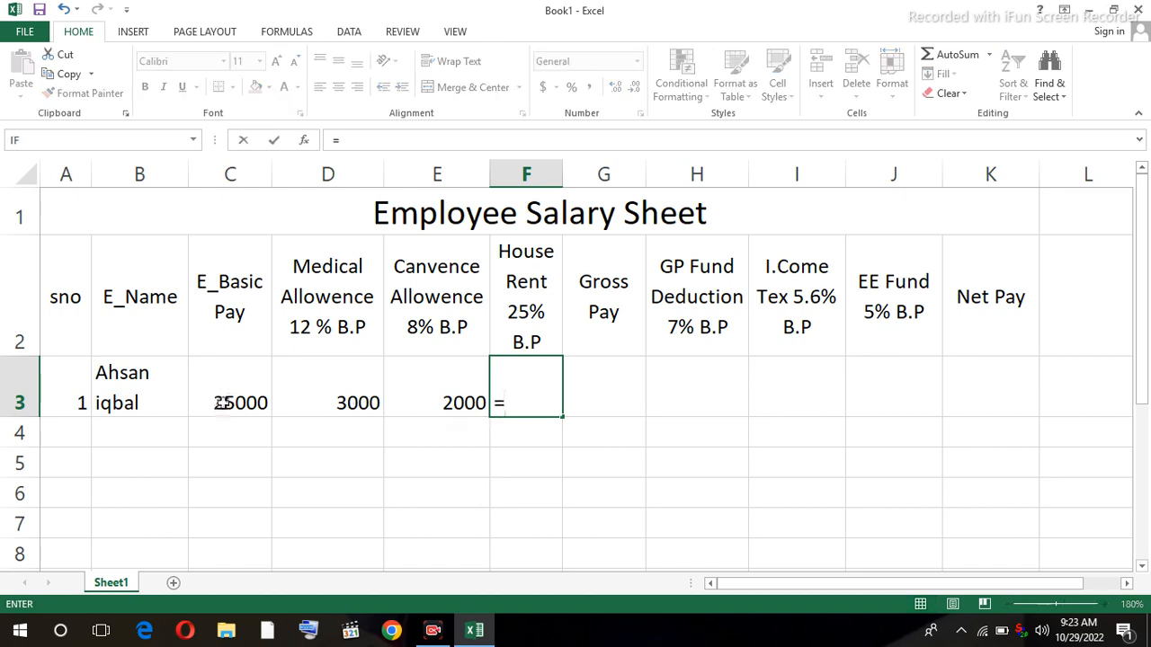
left_click(222, 403)
type("*")
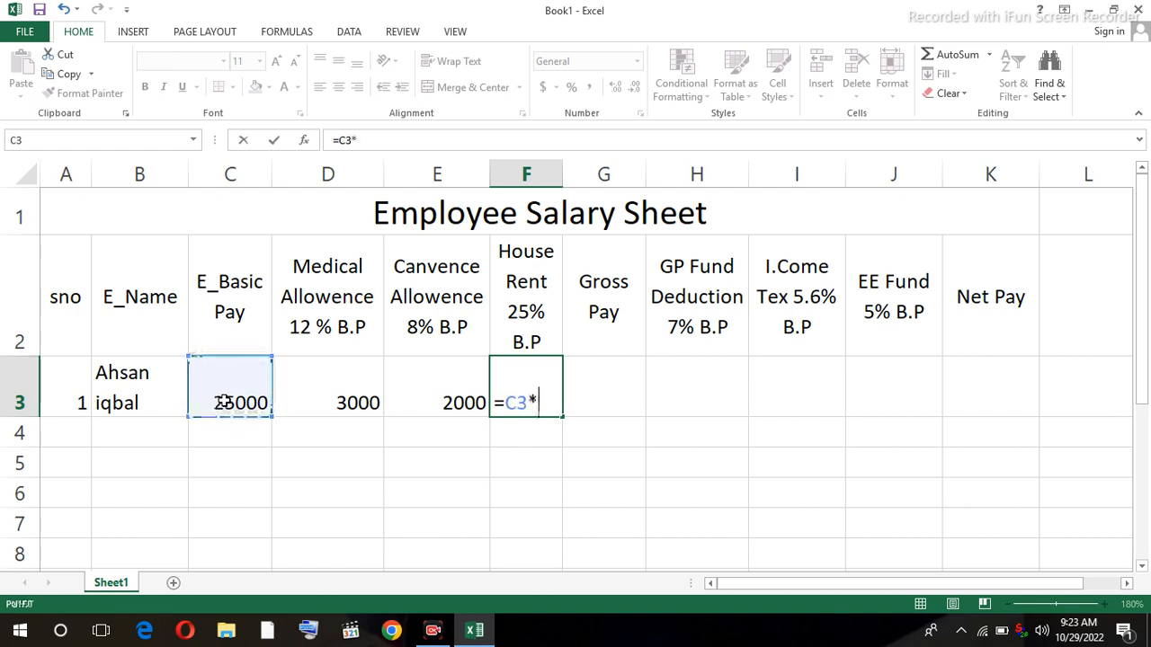
type("25")
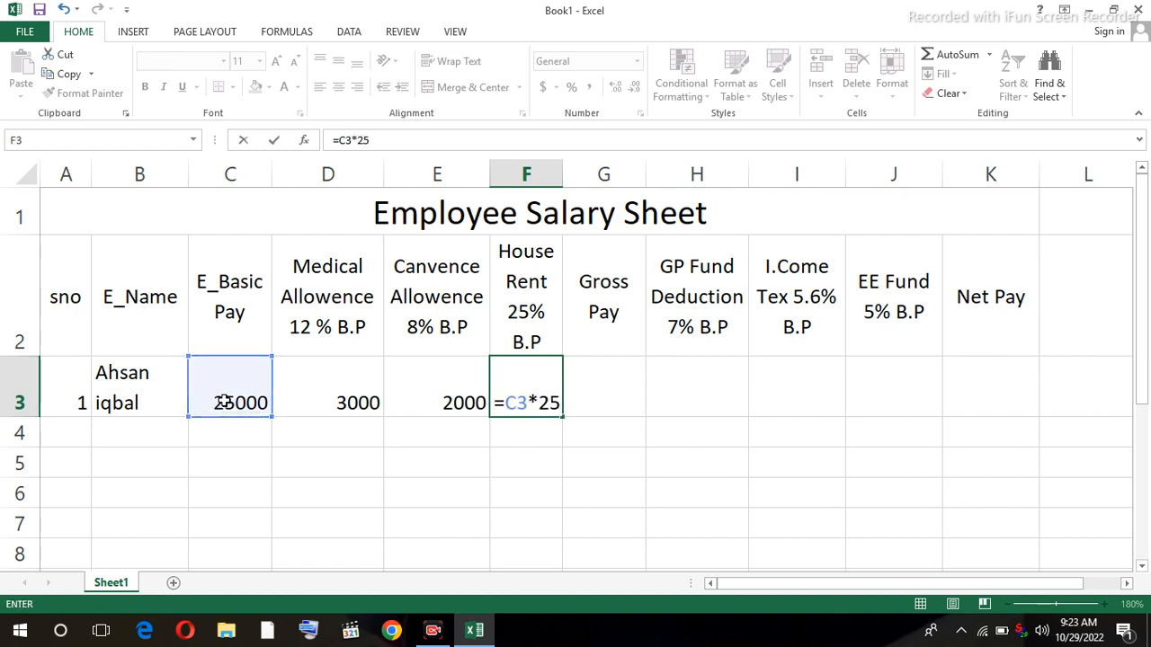
type("%")
key("Return")
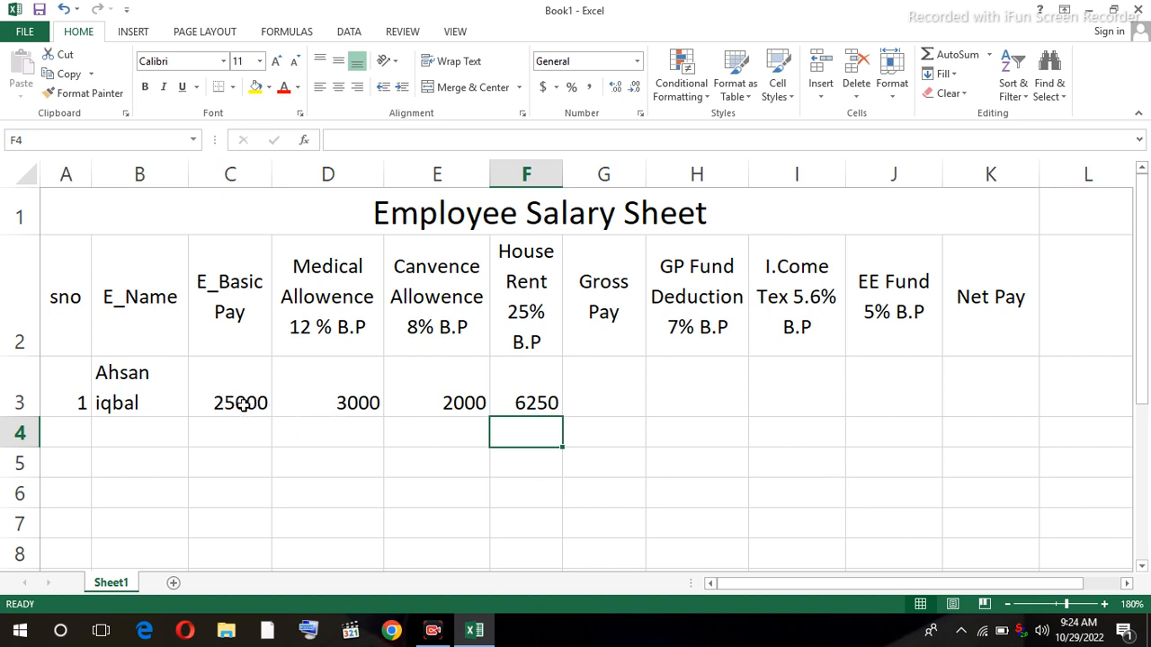
left_click(603, 396)
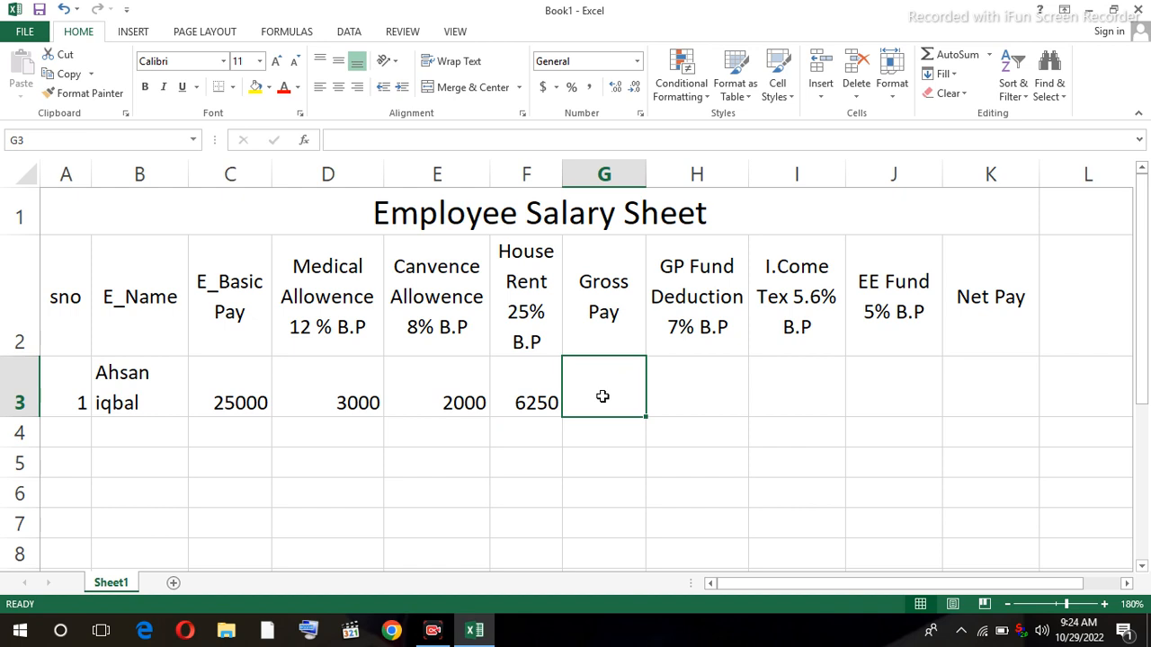
- Enter =SUM(C3:F3) in G3, giving a gross pay of 36250
type("=sum")
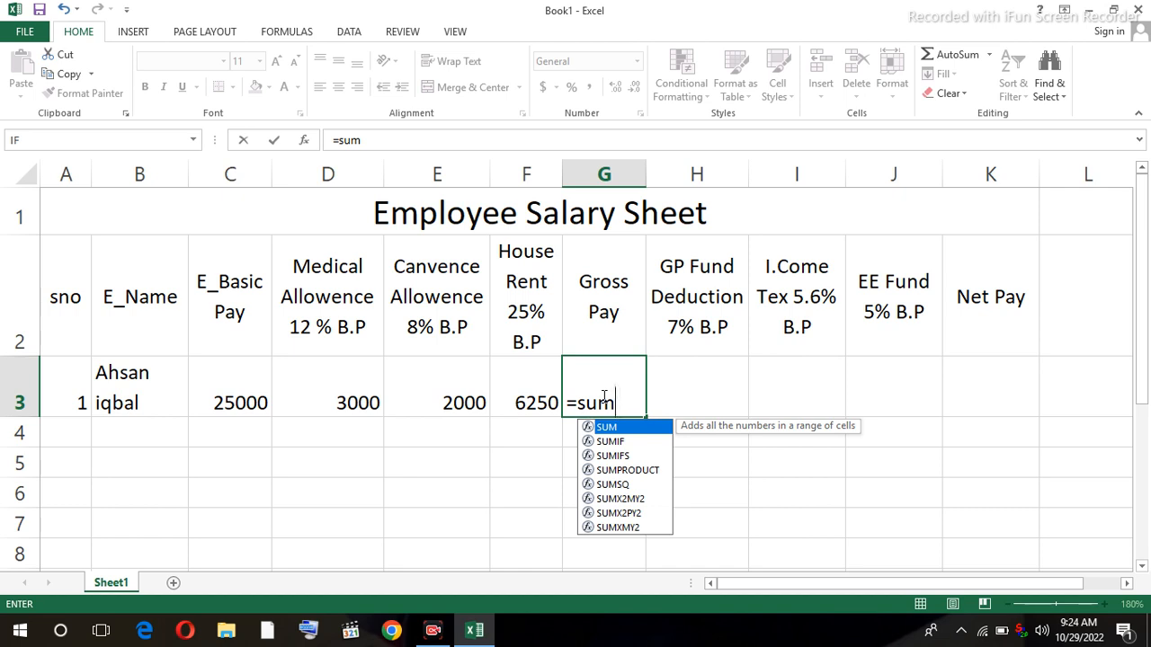
type("(")
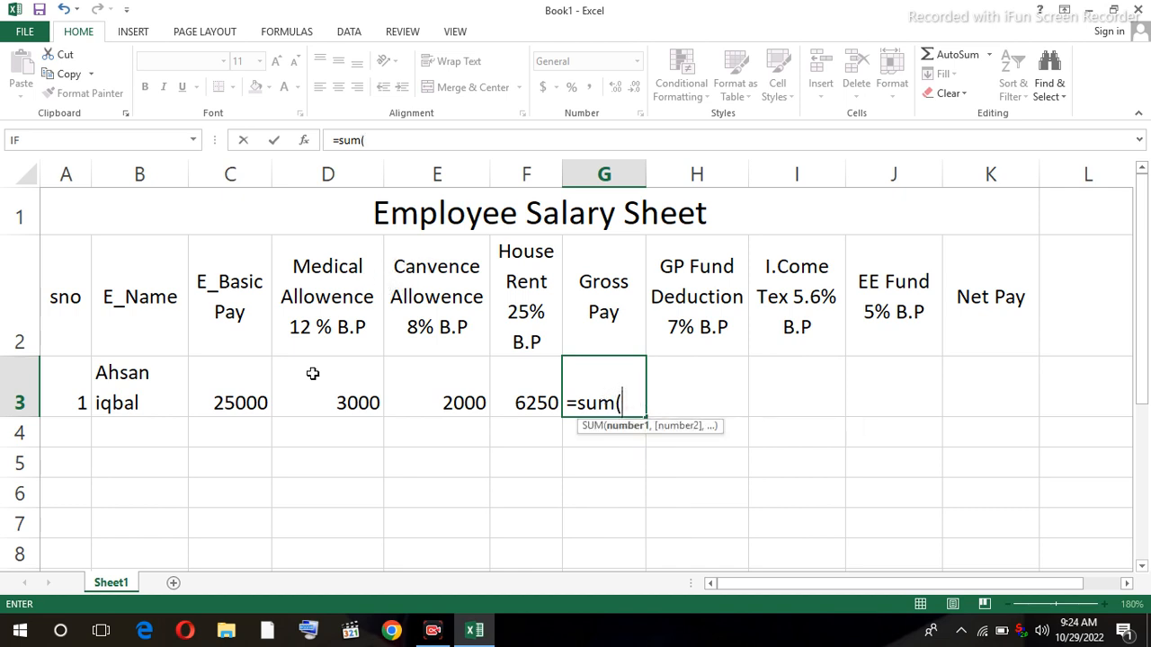
left_click_drag(245, 397, 526, 405)
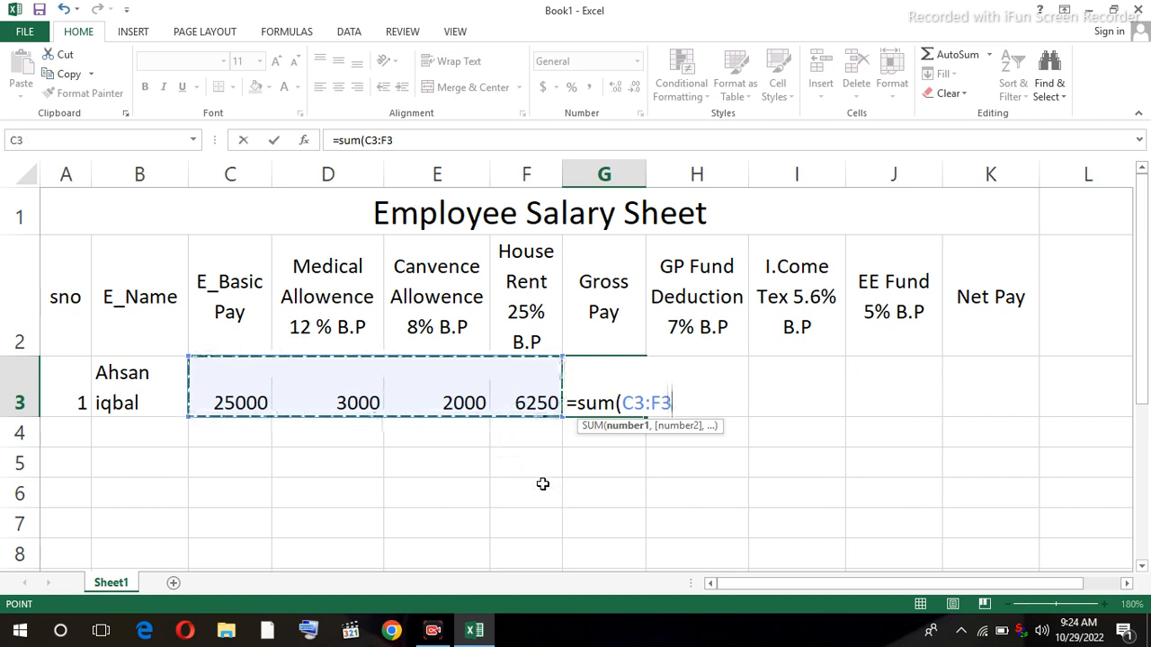
key("Return")
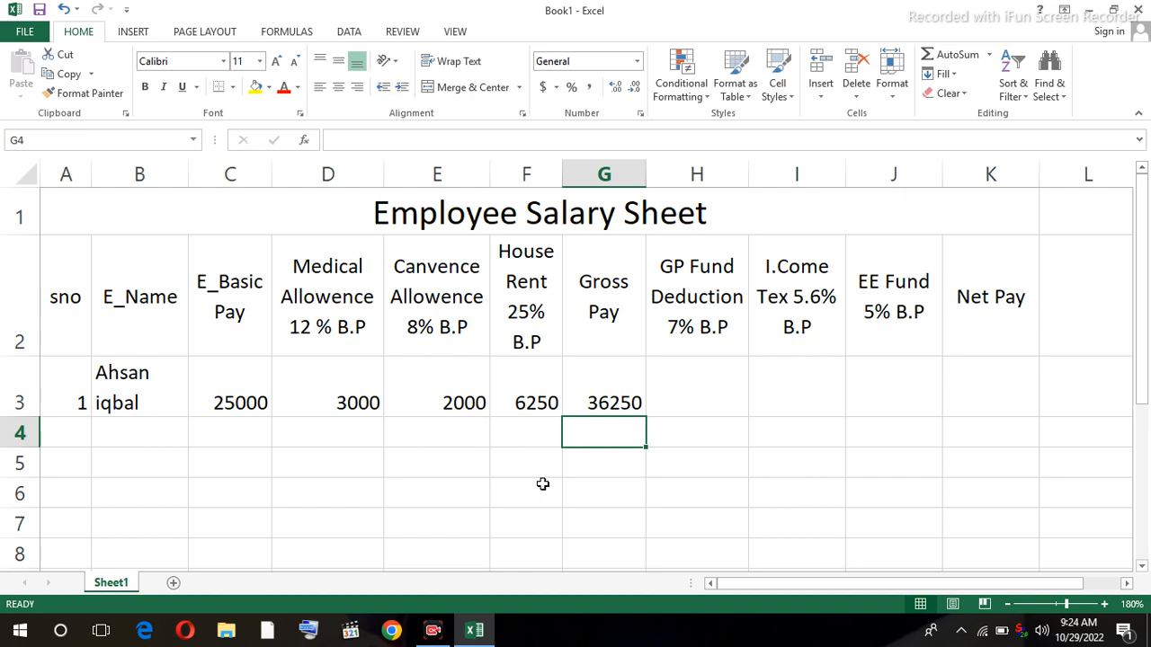
left_click(684, 383)
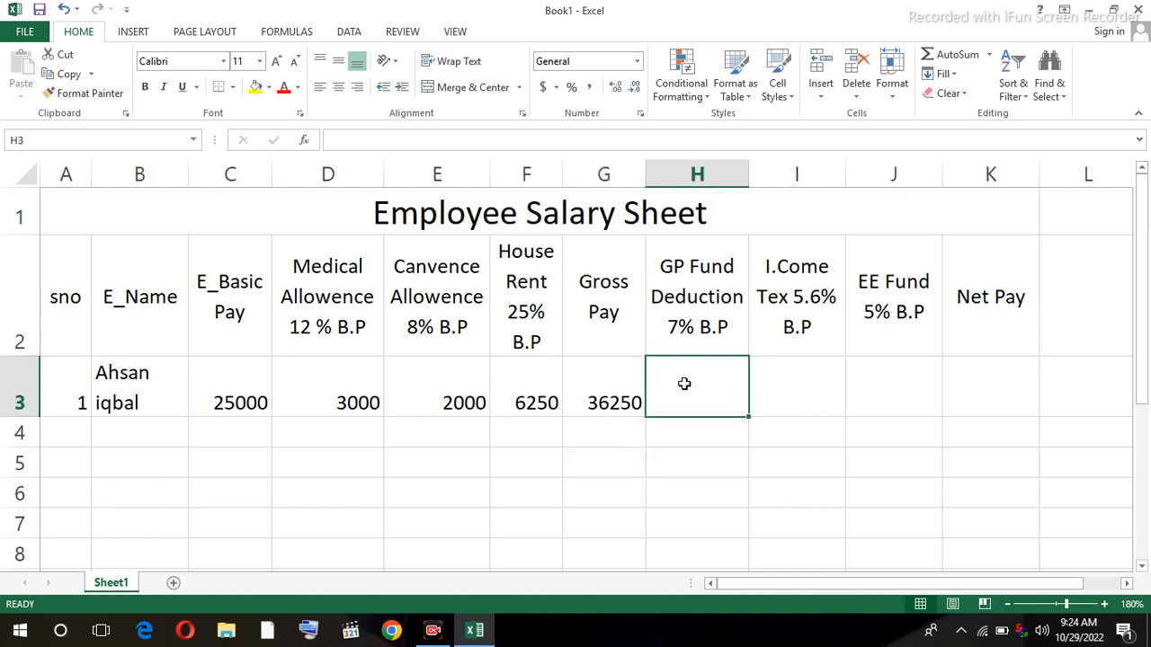
- Enter =C3*7% in H3 so the GP Fund Deduction shows 1750
type("=")
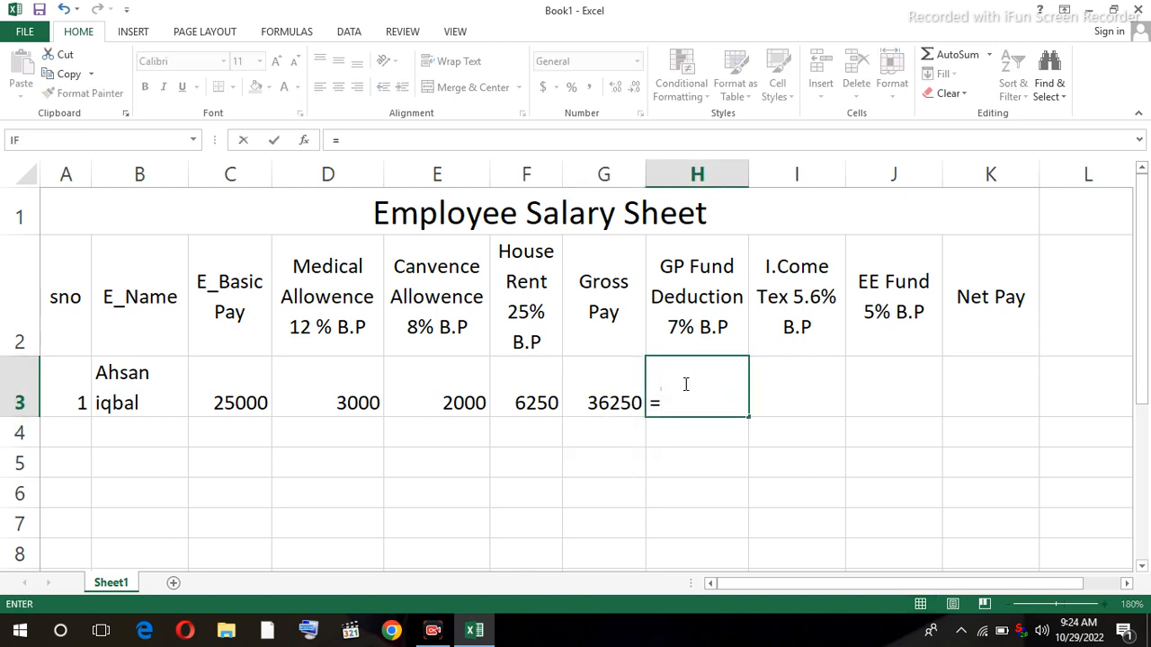
left_click(230, 403)
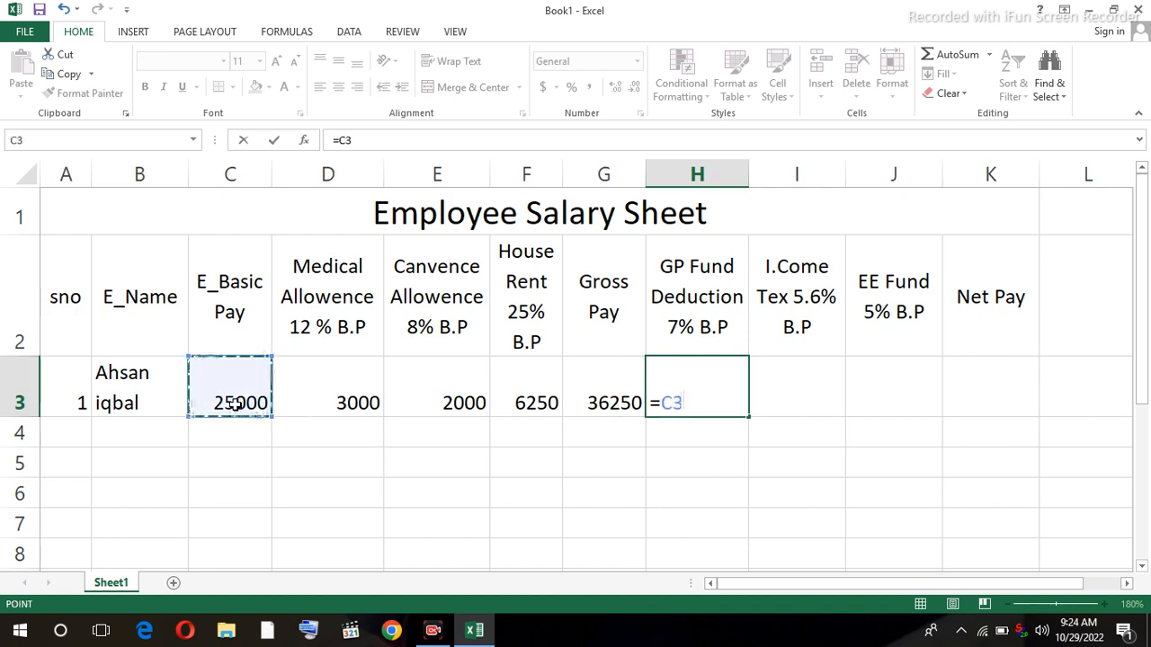
type("*")
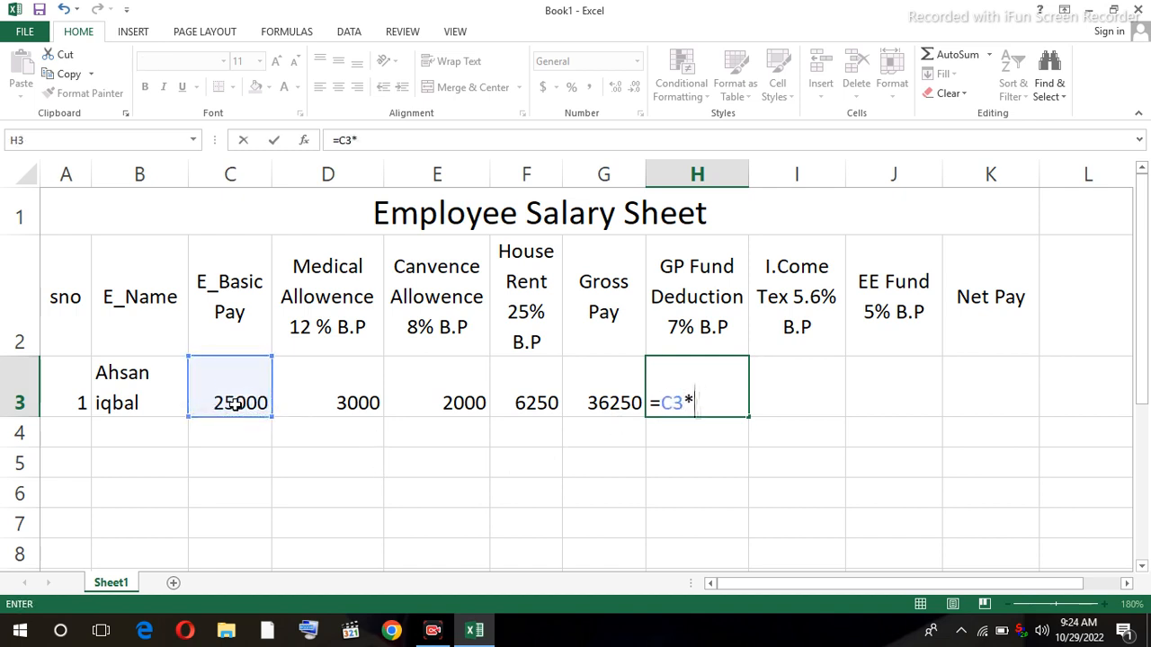
type("7%")
key("Return")
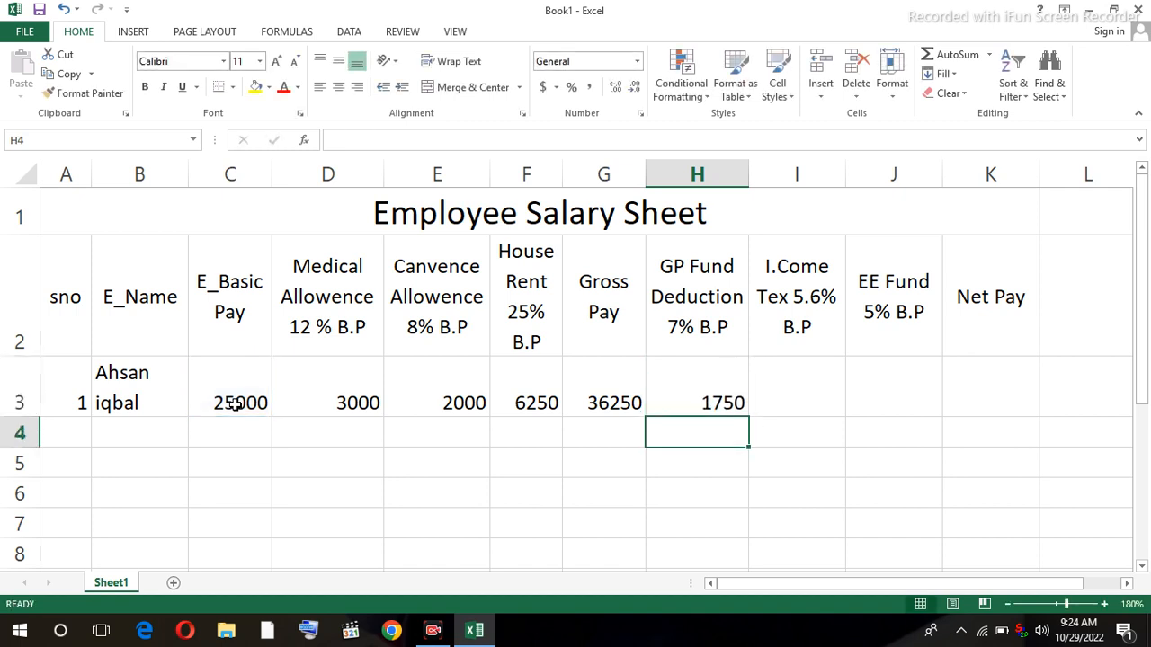
- Enter =C3*5.6% in I3 so the income tax shows 1400
left_click(813, 401)
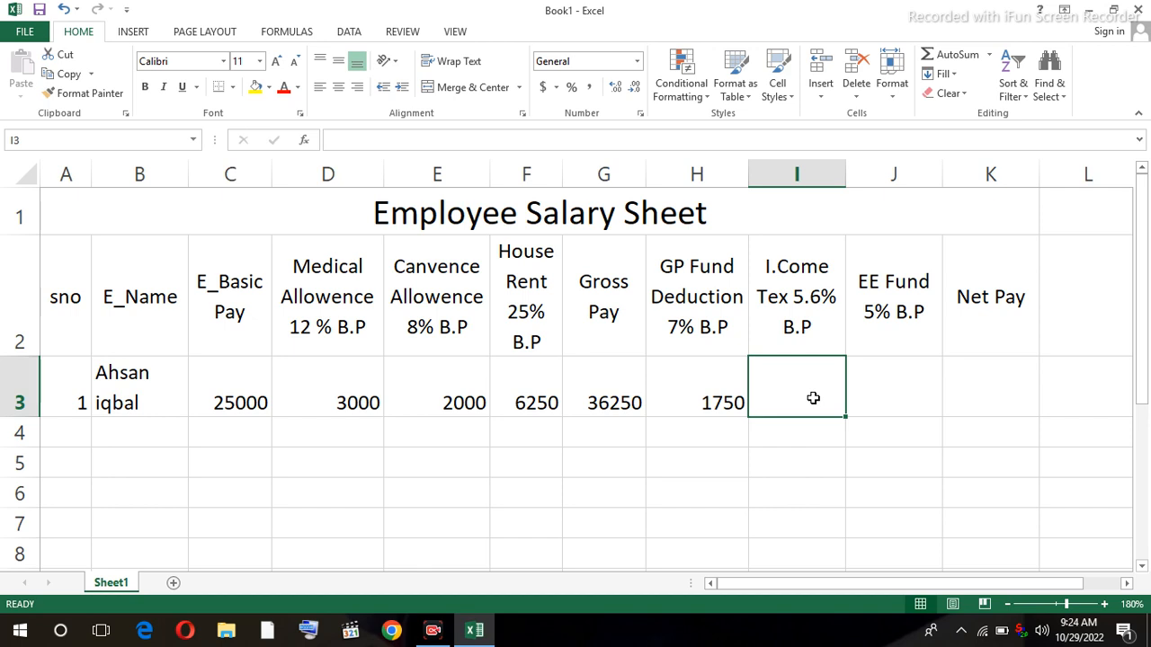
type("=")
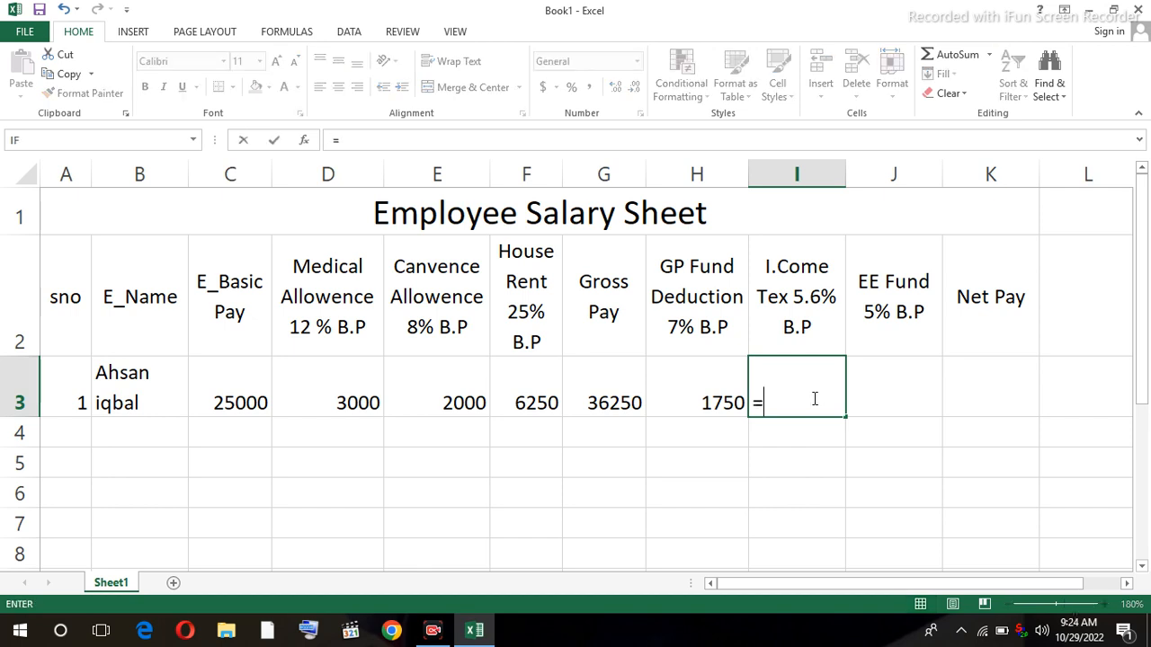
left_click(254, 401)
type("*")
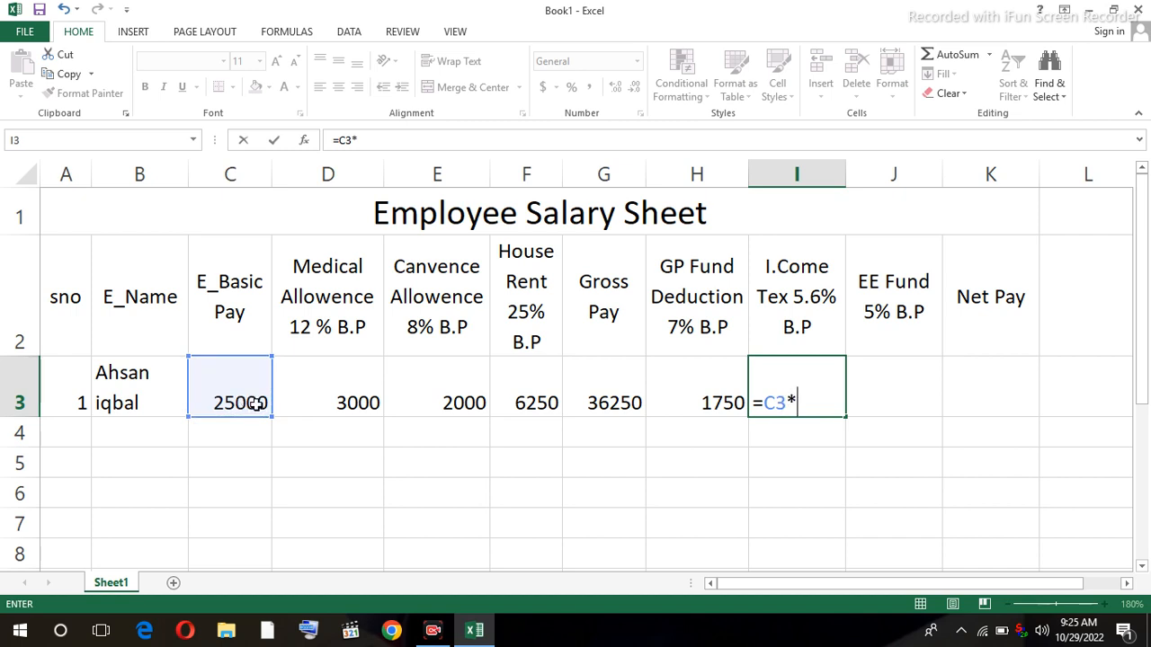
type("5.6%")
key("Return")
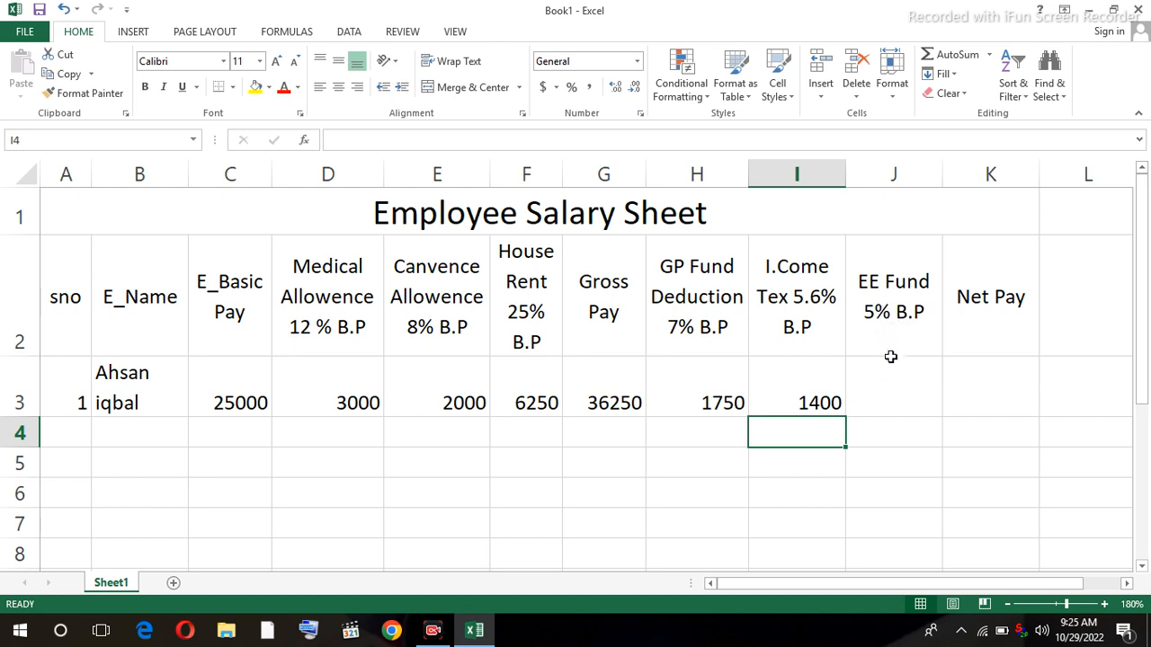
- Enter =C3*5% in J3 so the EE Fund shows 1250
left_click(889, 385)
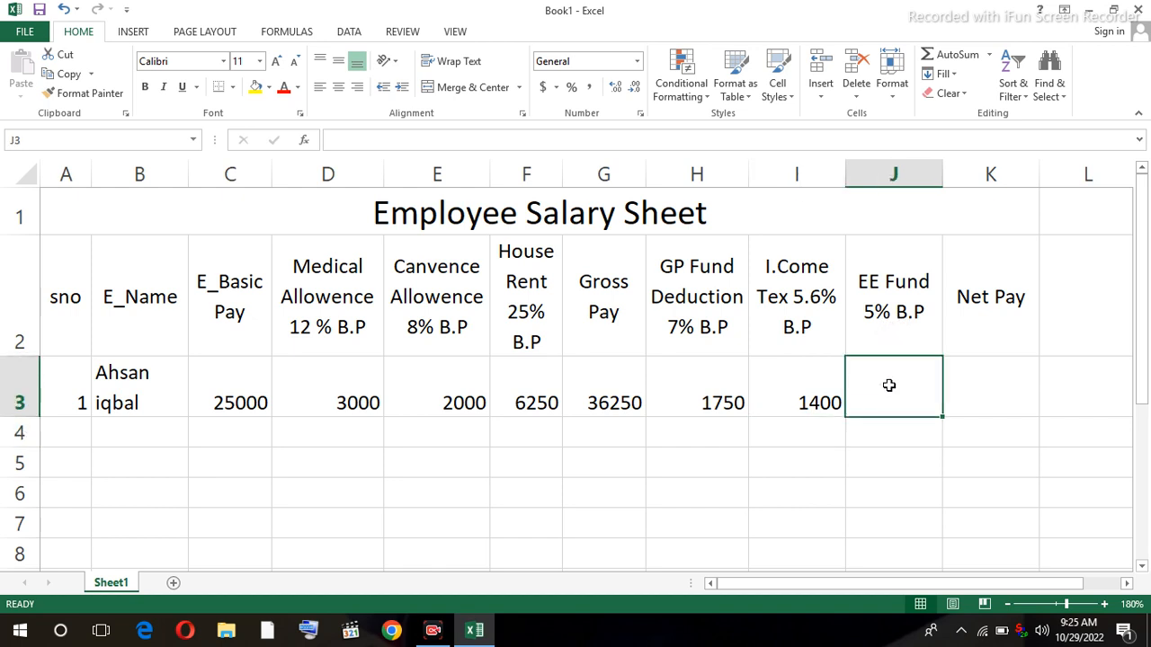
type("=")
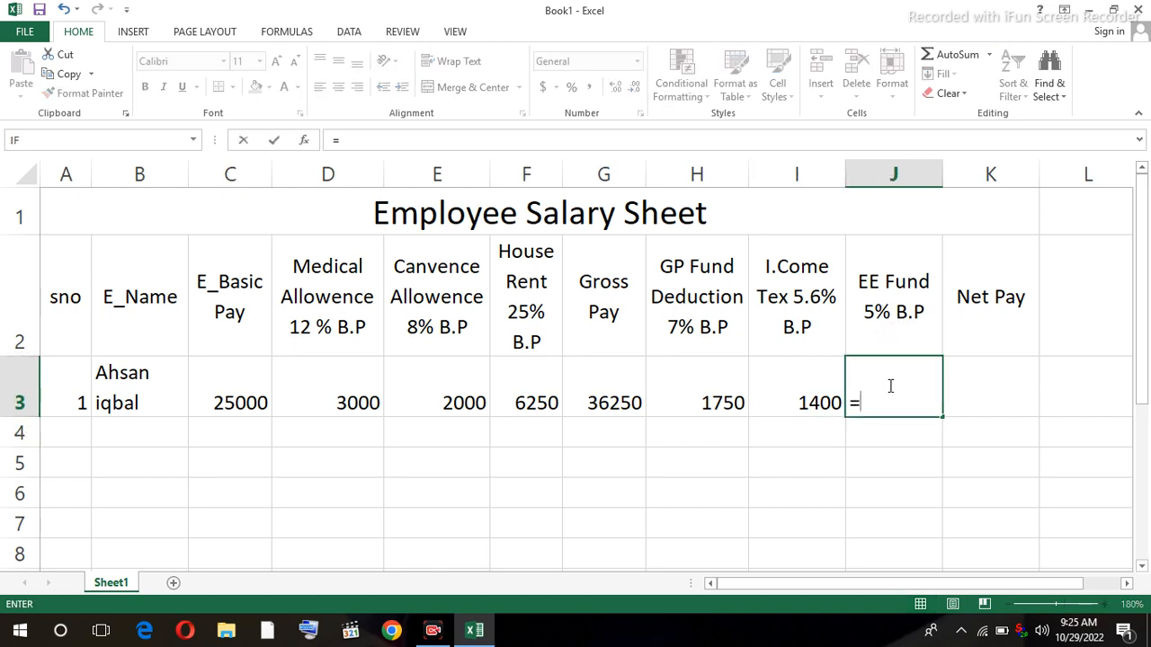
left_click(239, 403)
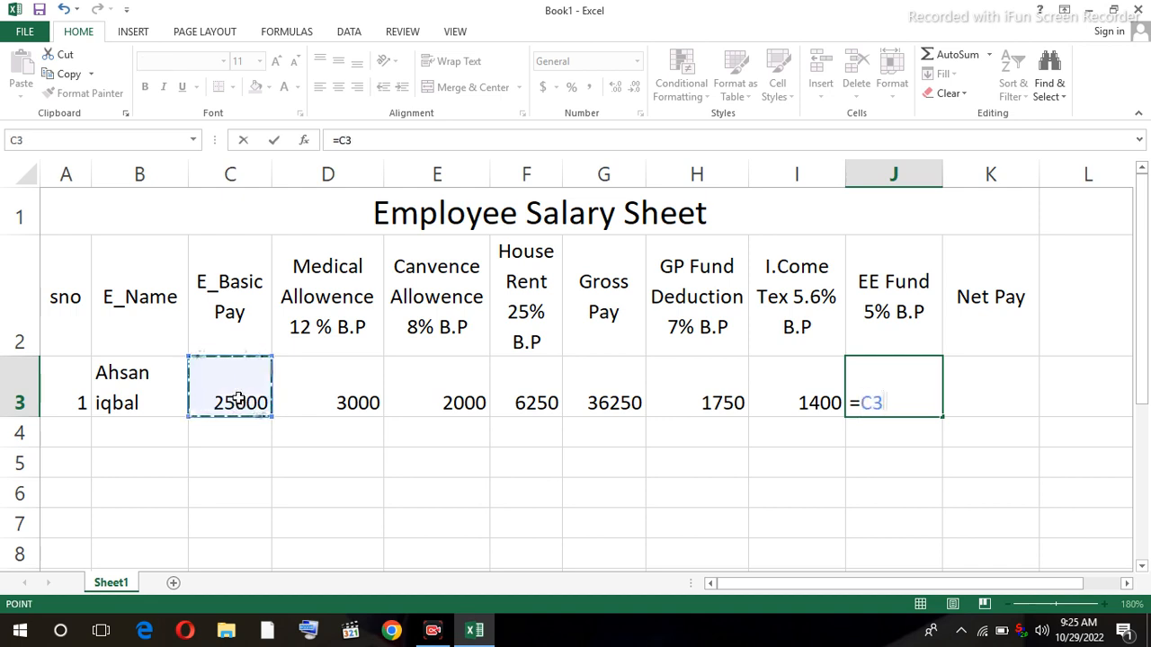
type("*")
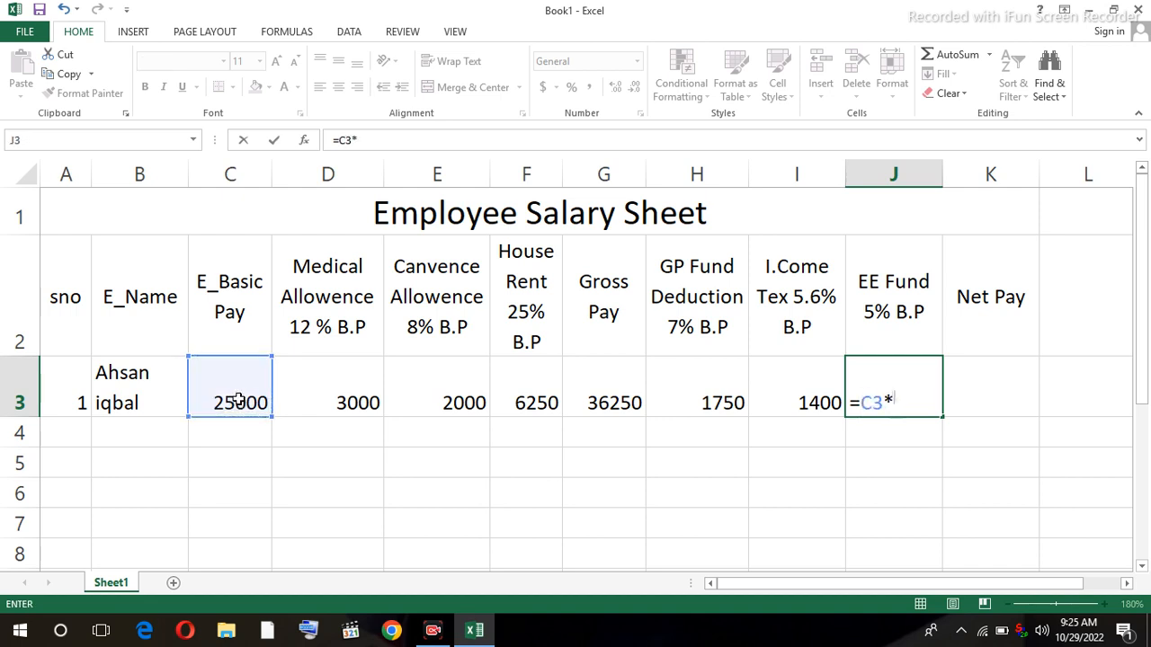
type("5%")
key("Return")
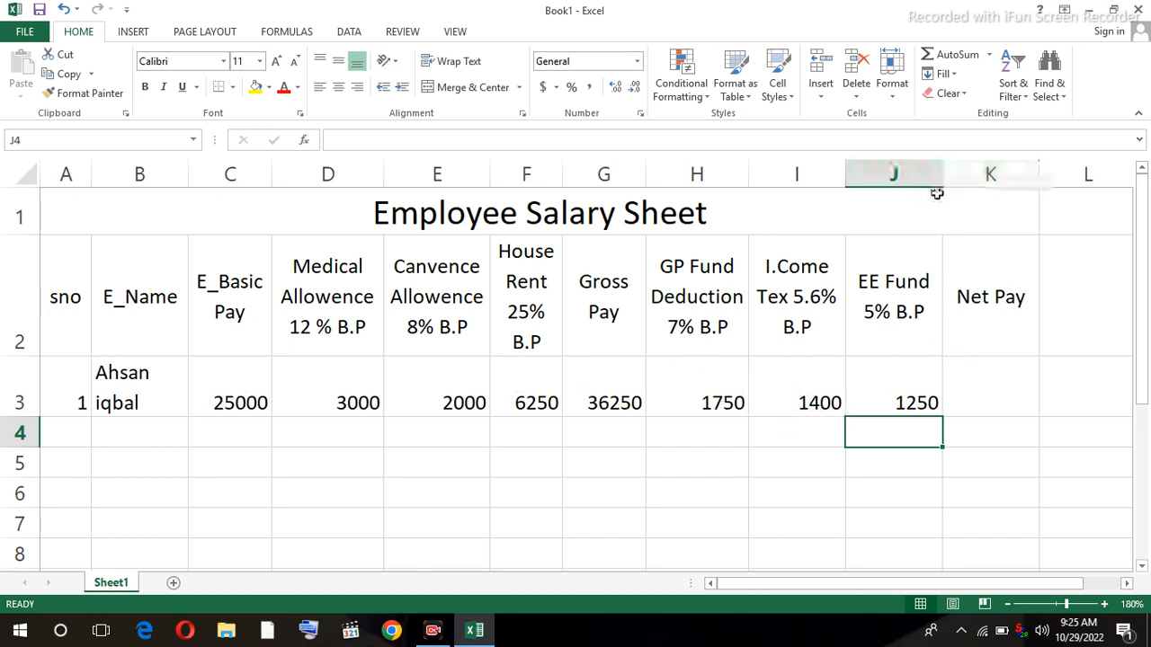
left_click(968, 179)
- Insert a new column before Net Pay headed 'Tottal Ded'
right_click(969, 180)
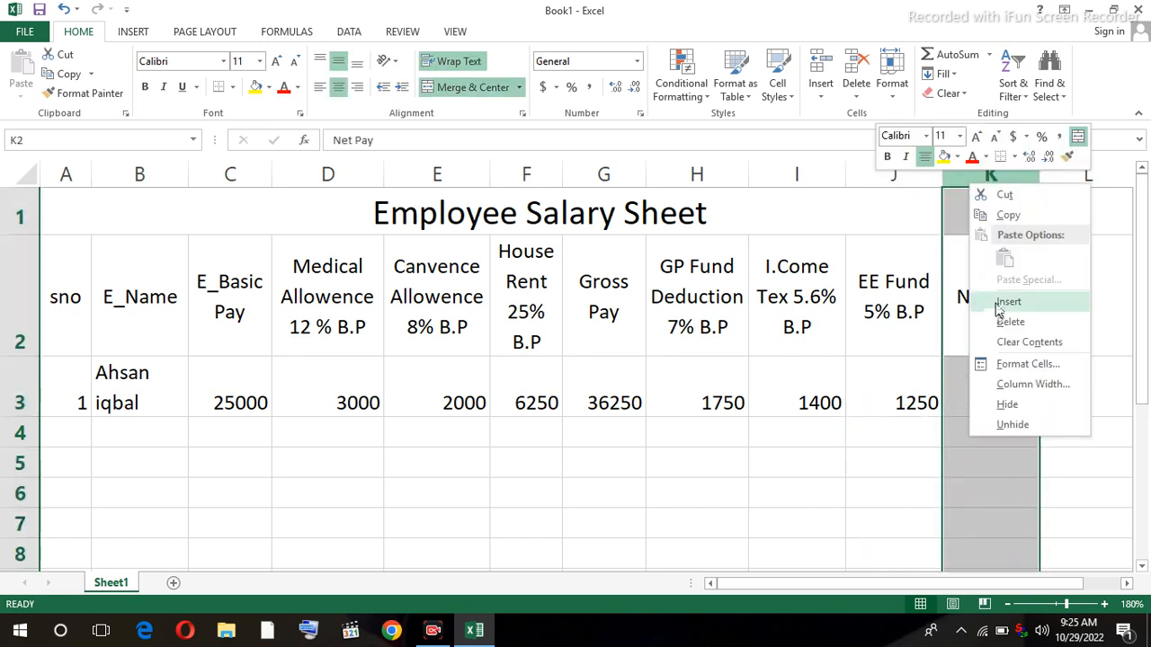
left_click(996, 301)
left_click(986, 318)
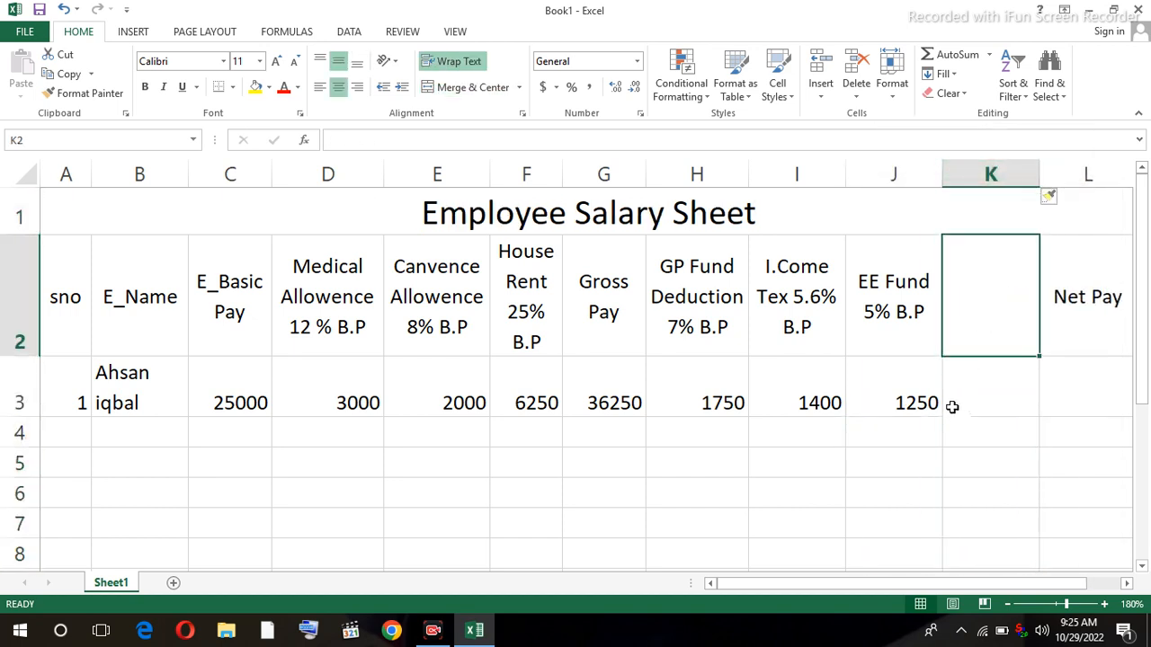
type("To")
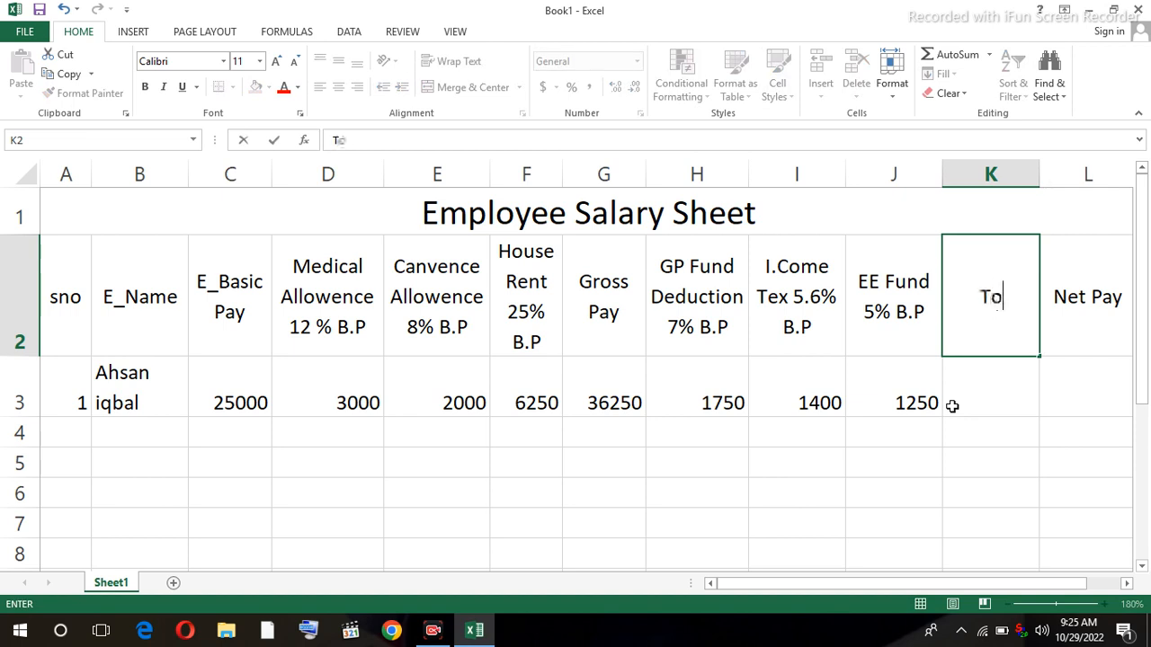
type("ttal ")
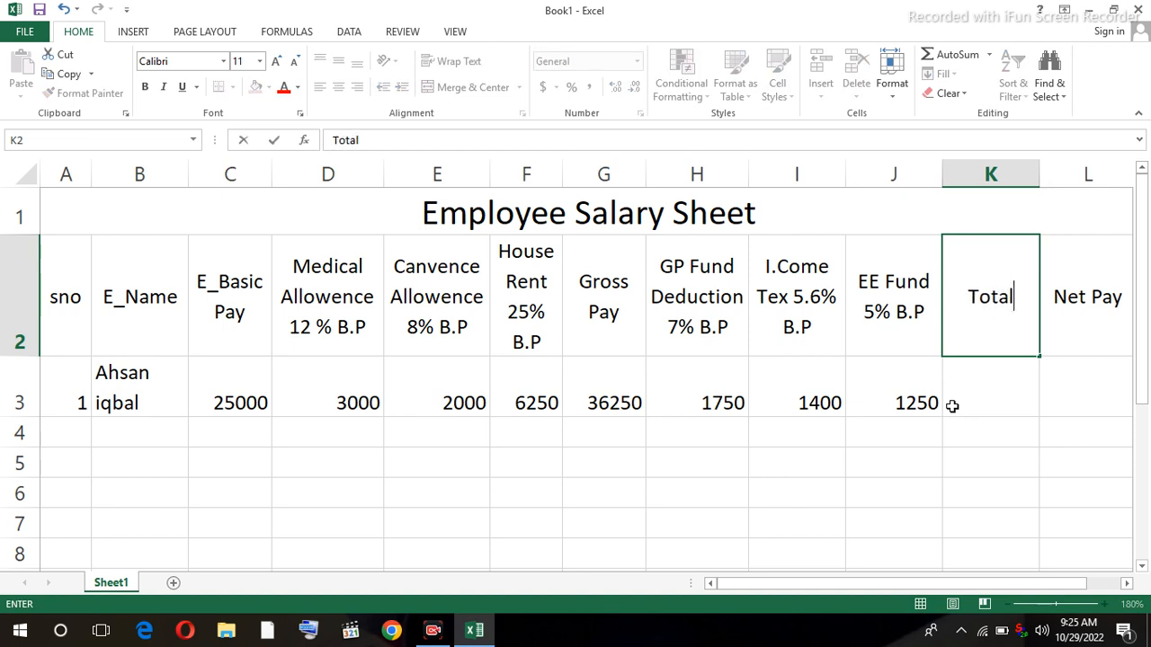
type("Ded")
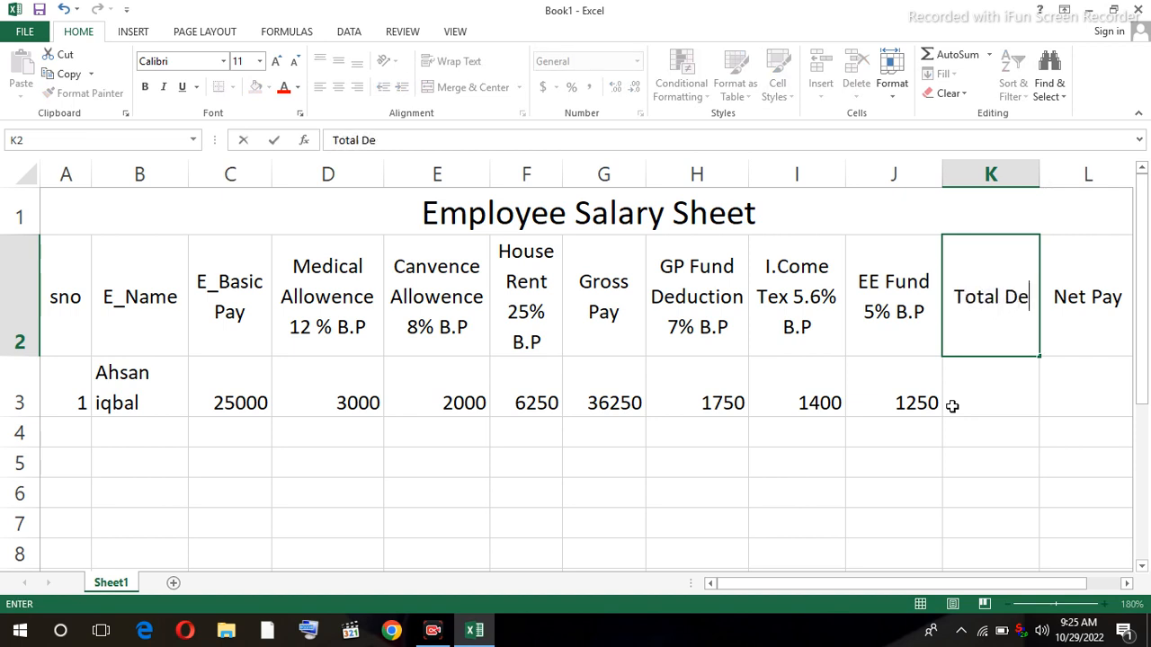
left_click(1000, 406)
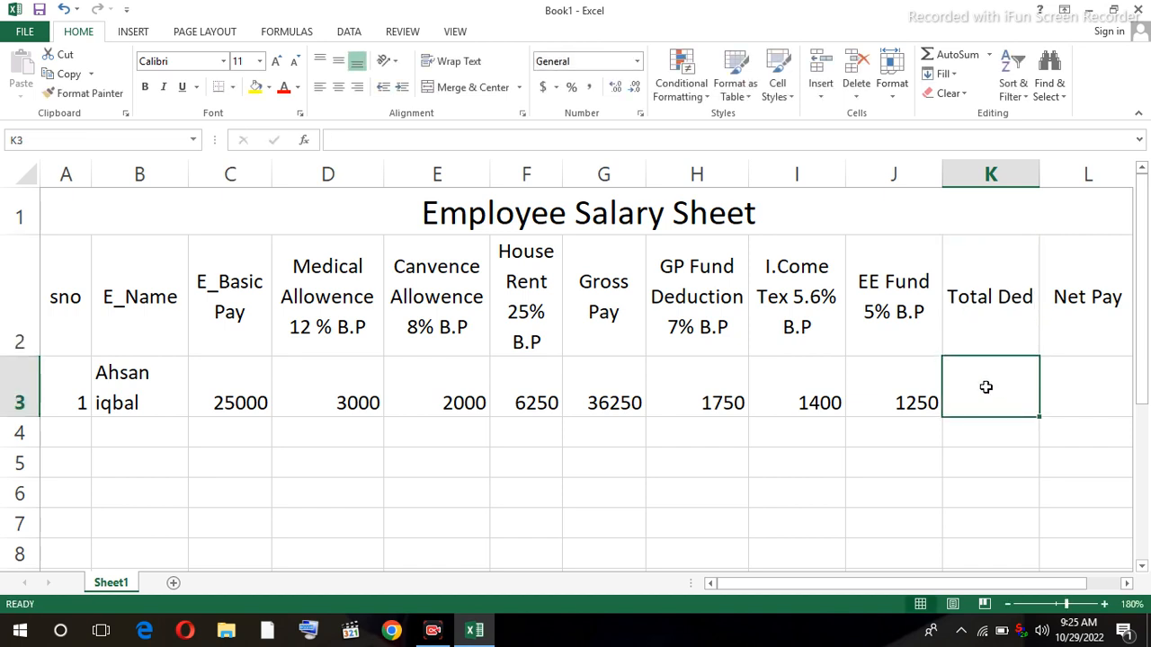
- Enter =SUM(H3:J3) in K3 to total the three deductions, giving 4400
type("=sum")
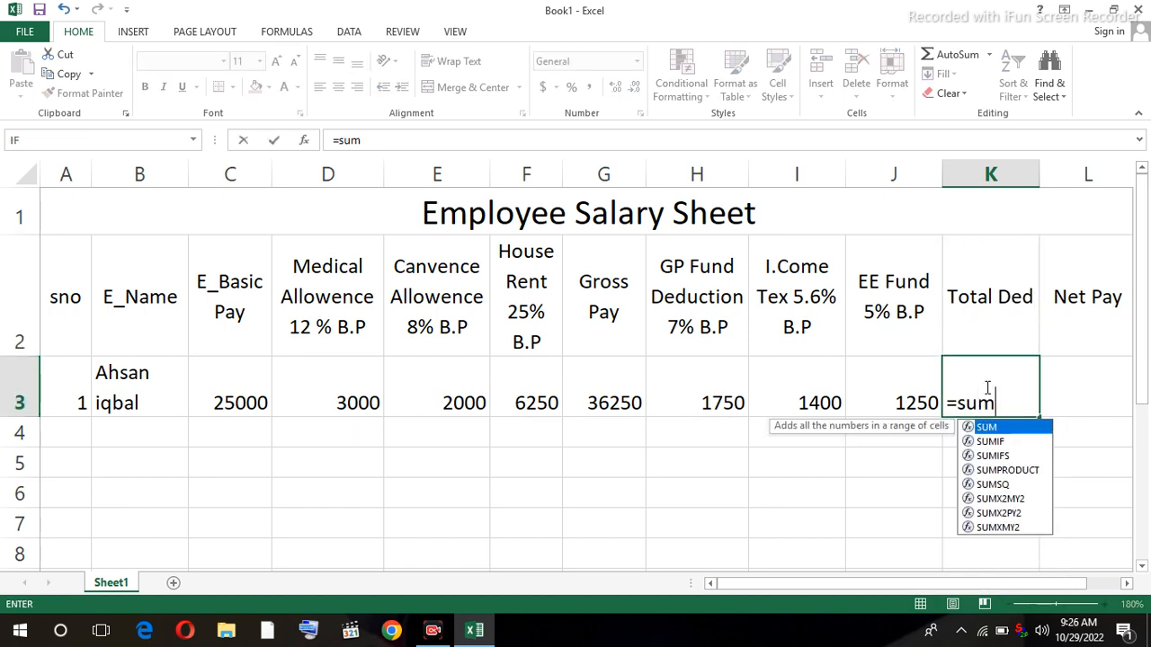
type("(")
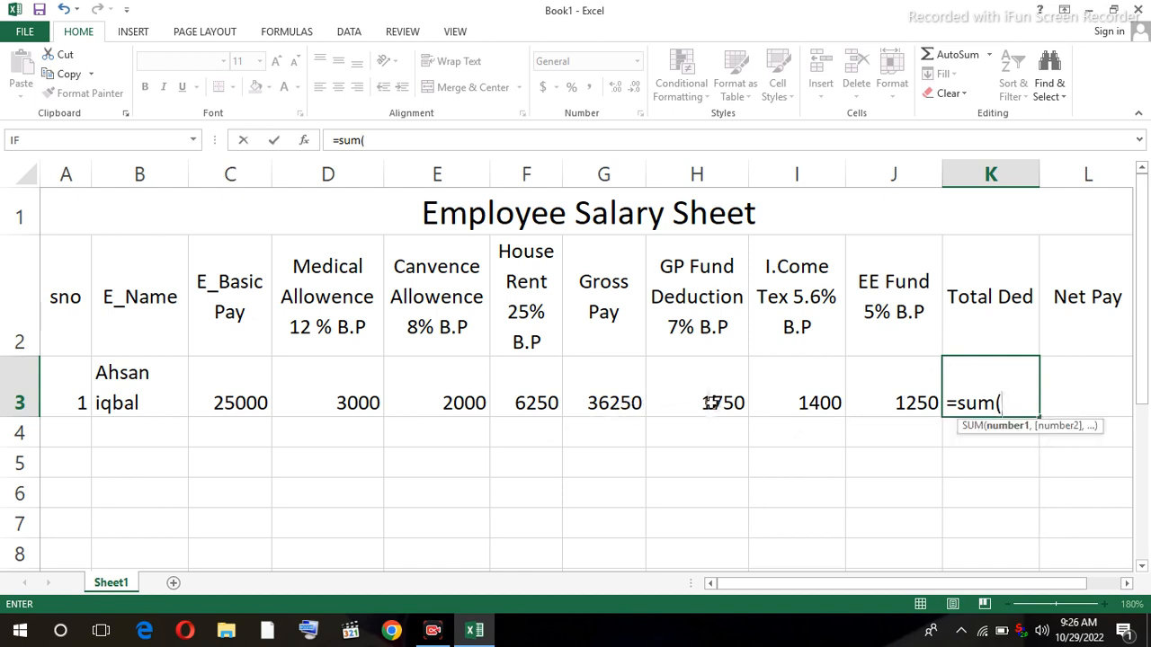
left_click_drag(709, 401, 865, 395)
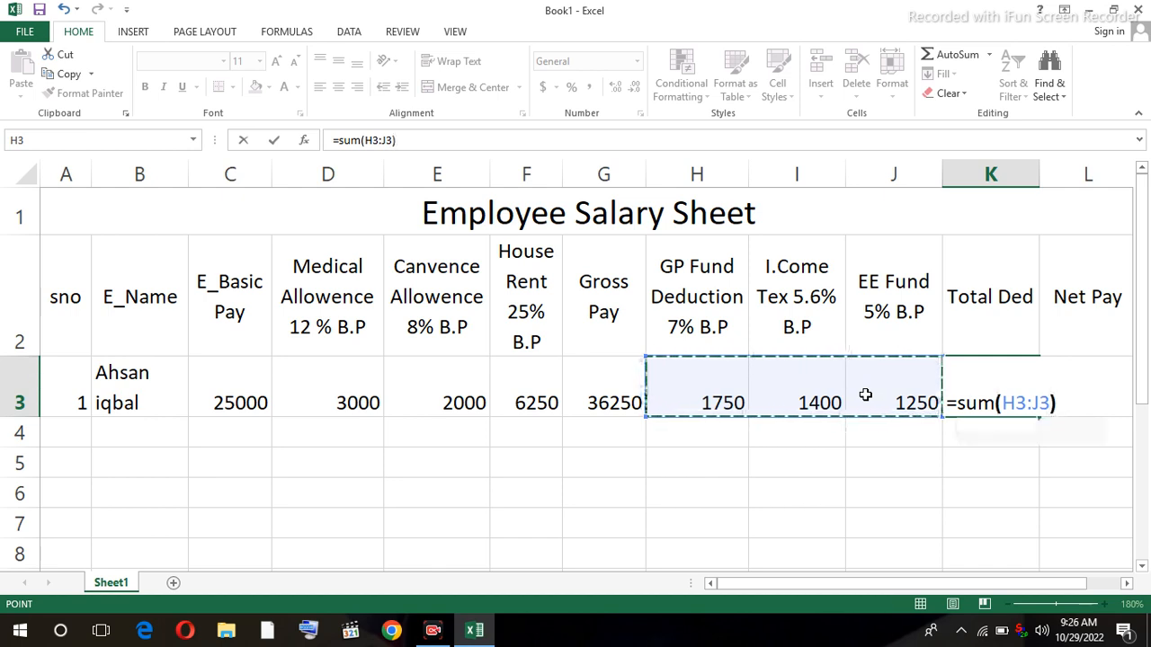
key("Return")
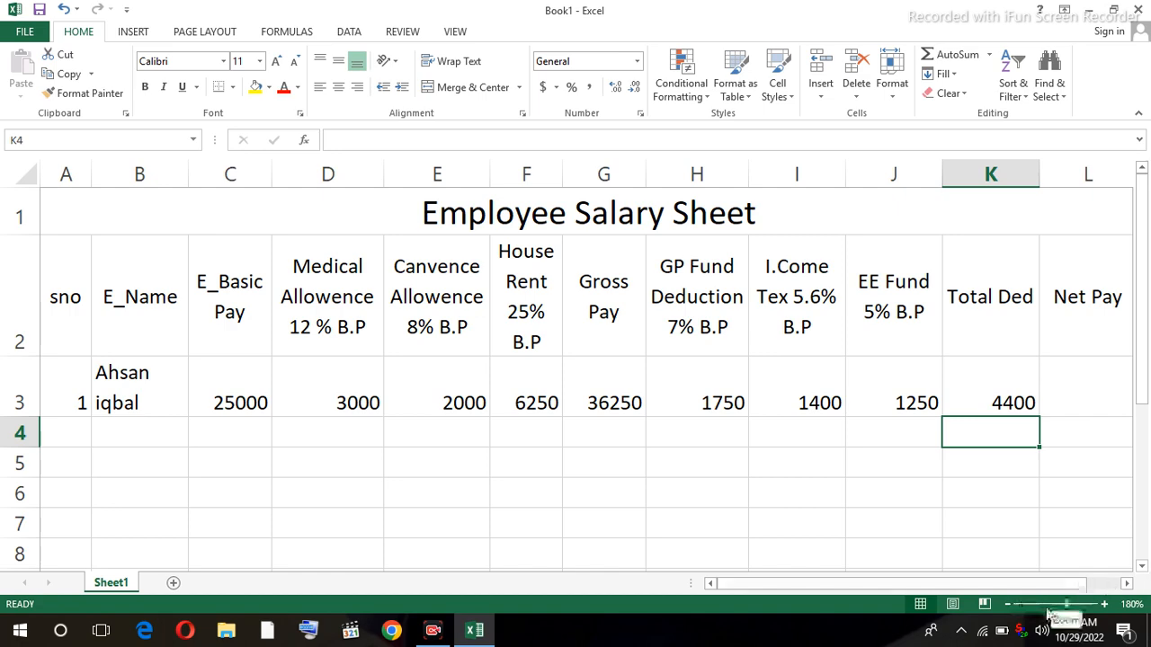
- Enter =G3-K3 in L3 so Net Pay shows 31850
left_click(1008, 604)
left_click(1033, 376)
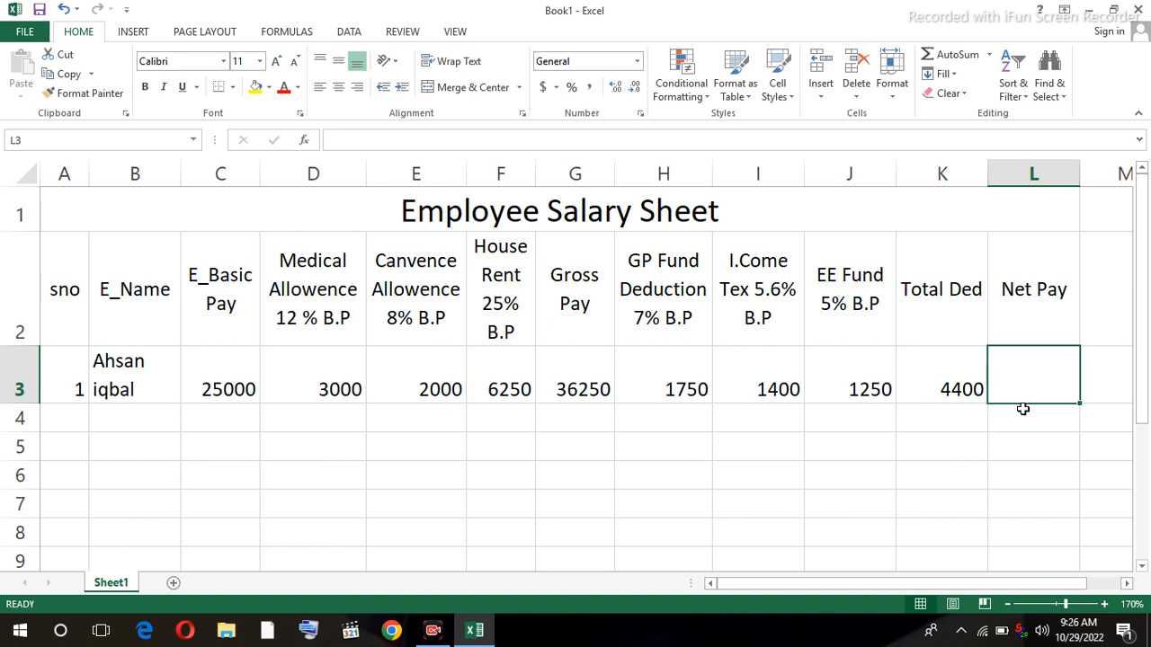
type("=")
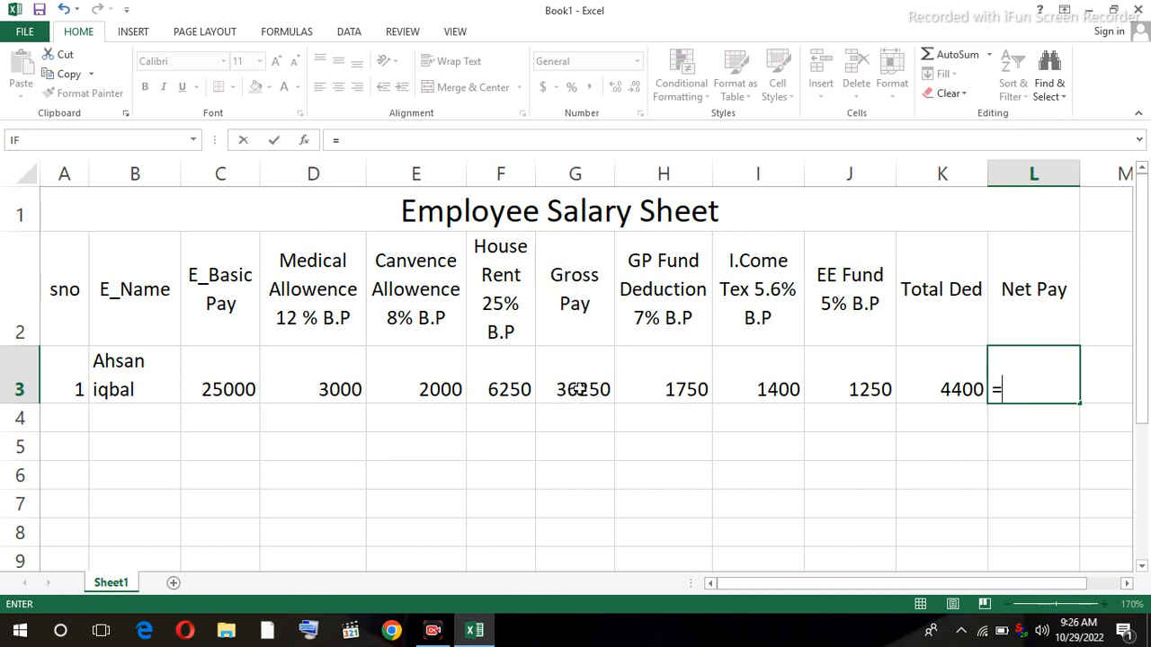
left_click(579, 388)
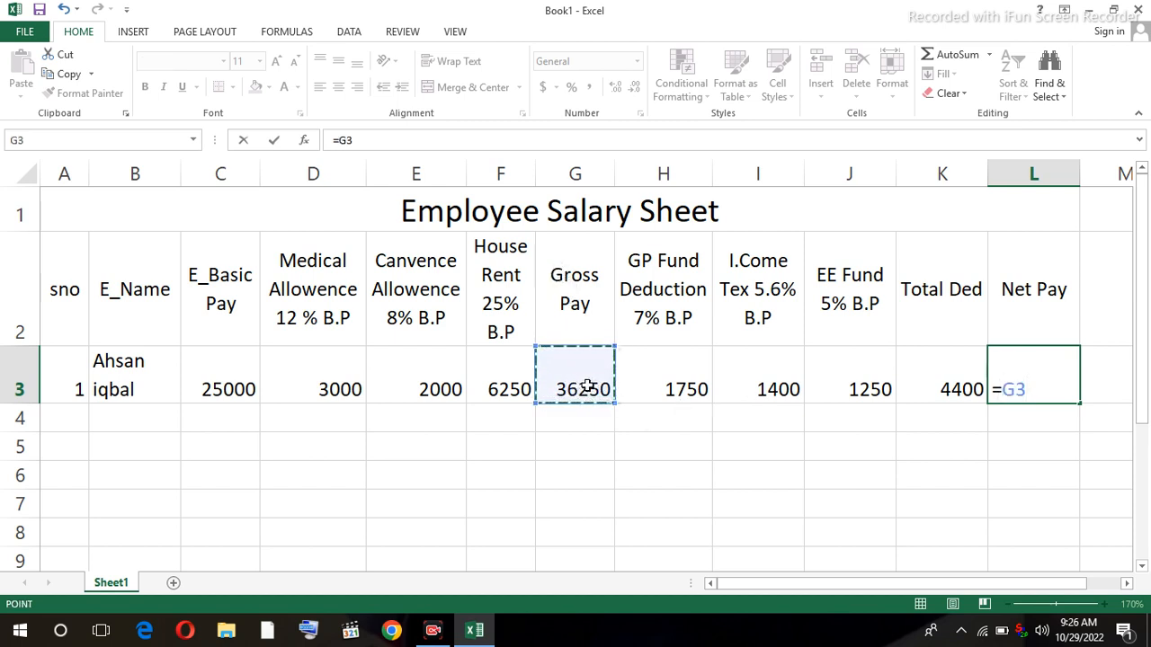
type("-")
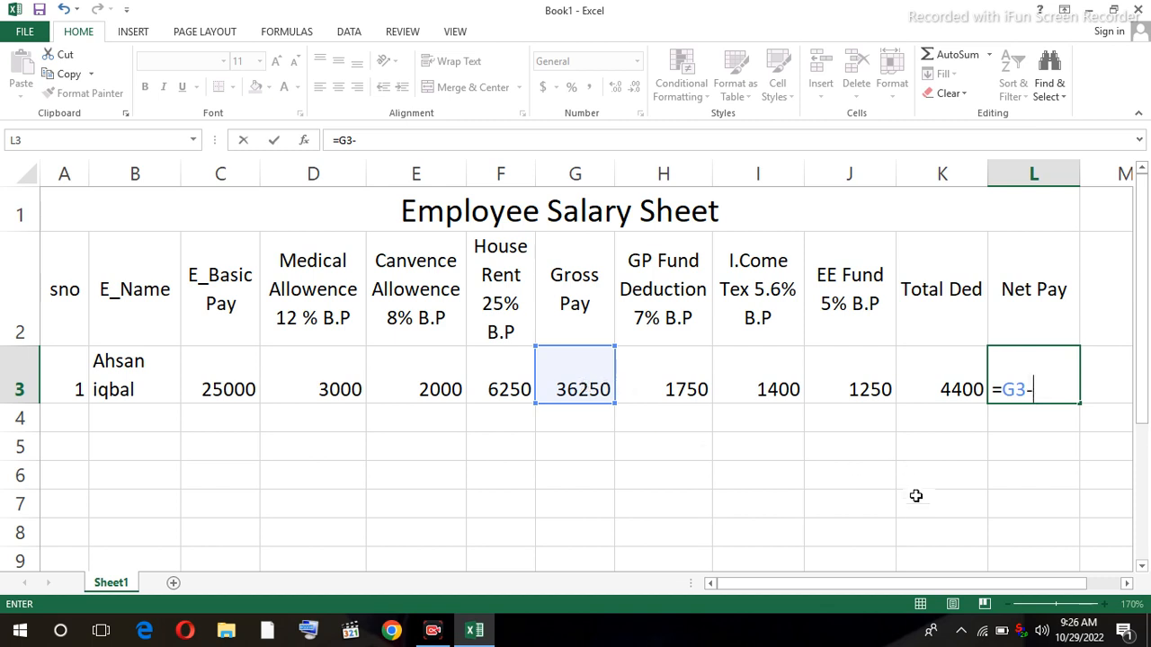
left_click(962, 388)
key("Return")
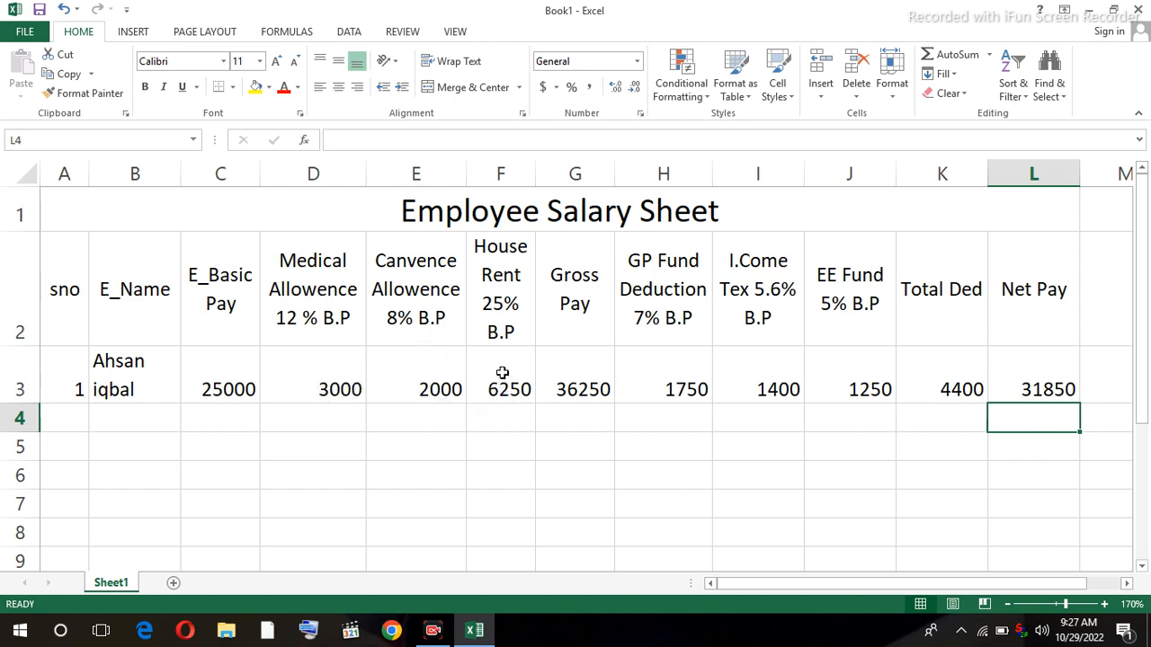
- Fill the Gross Pay, GP Fund, income tax, EE Fund, Total Ded and Net Pay formulas down to row 7
left_click(595, 395)
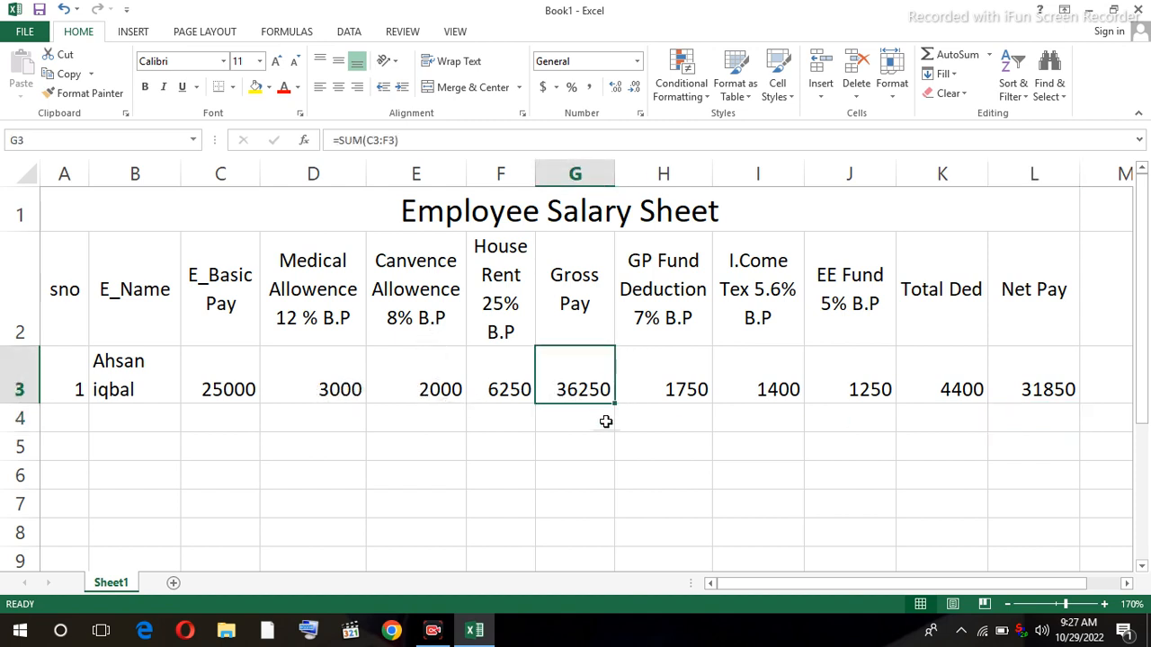
left_click_drag(615, 406, 607, 512)
left_click(685, 392)
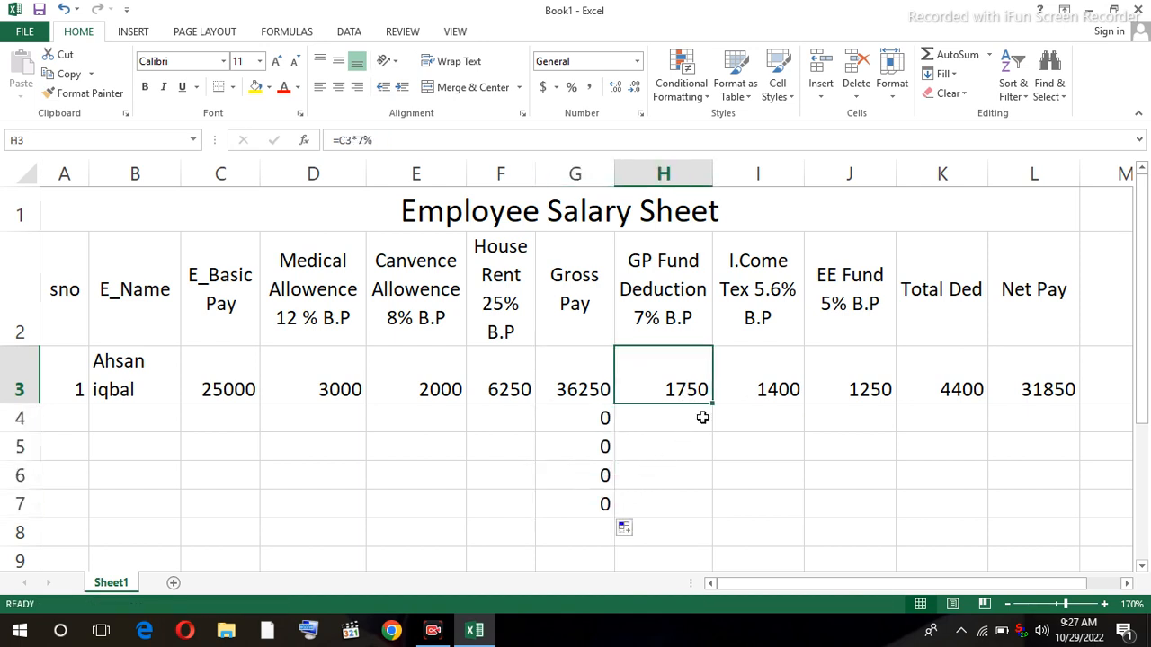
left_click_drag(712, 412, 707, 514)
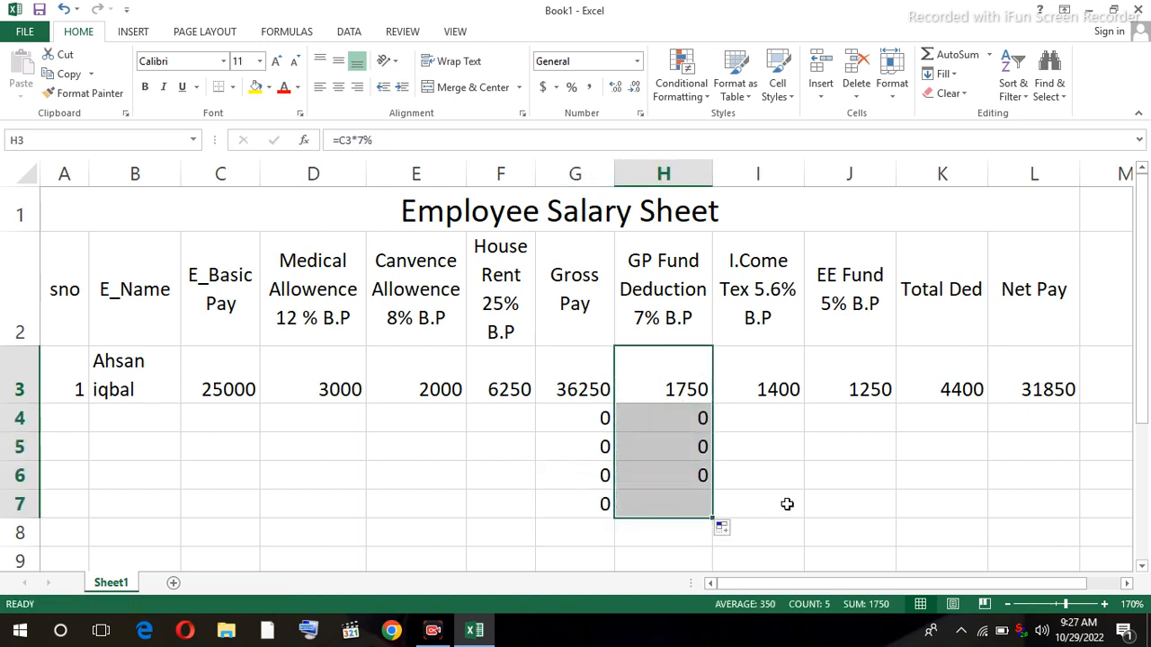
left_click(789, 394)
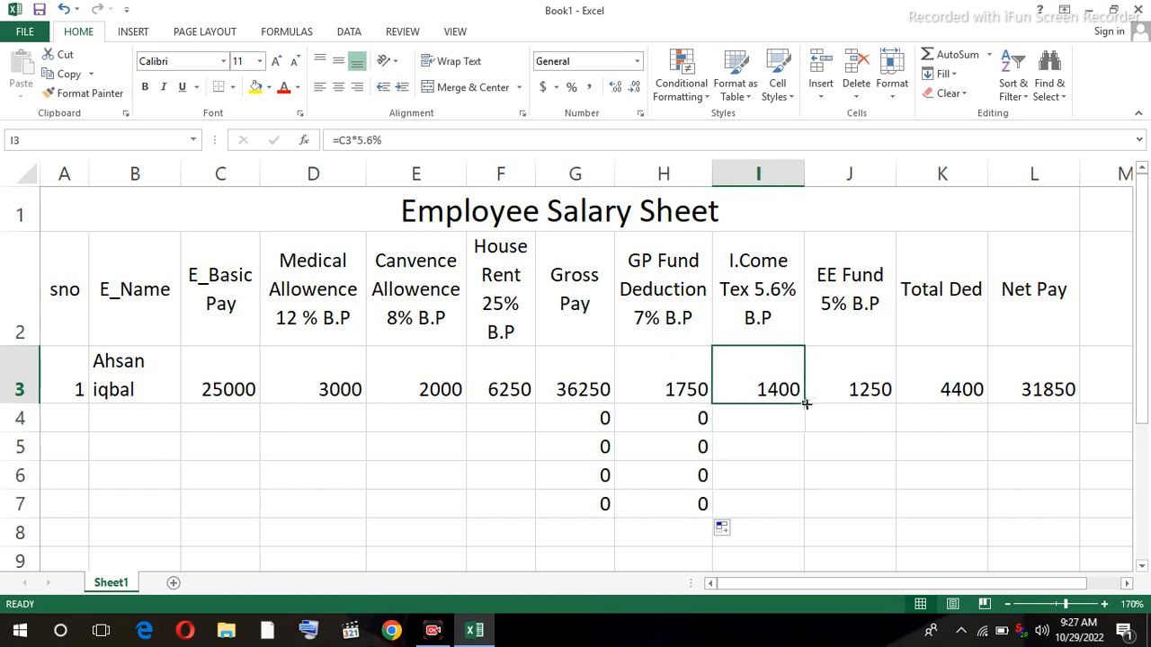
left_click_drag(803, 406, 788, 514)
left_click(874, 396)
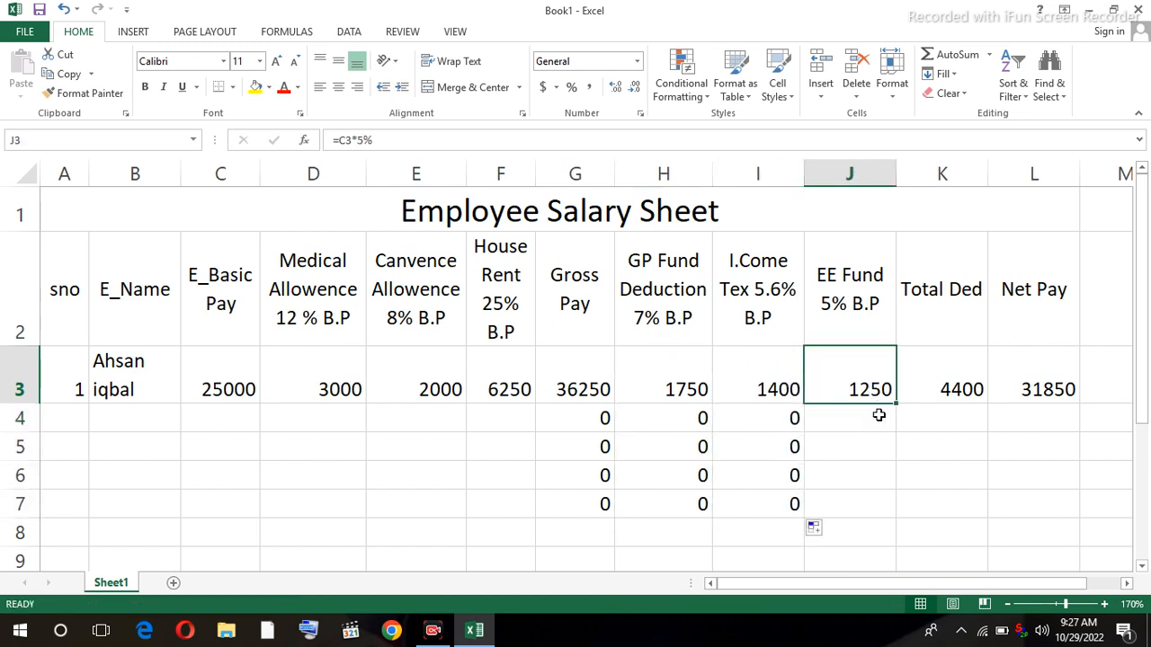
left_click_drag(897, 405, 890, 517)
left_click(960, 389)
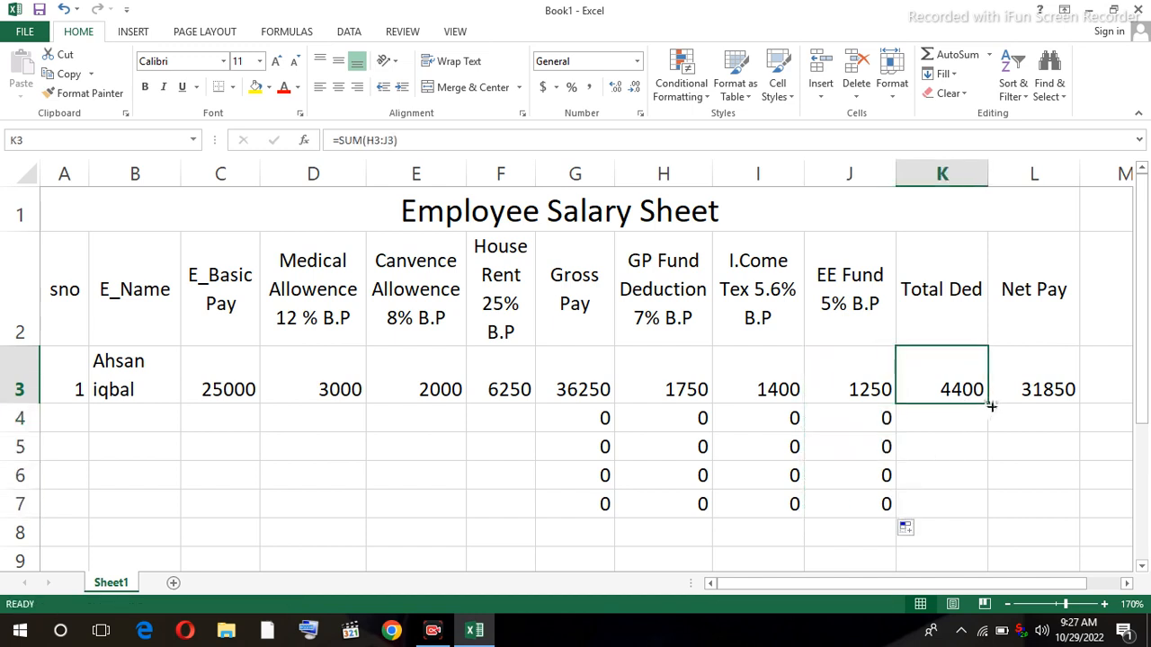
left_click_drag(987, 404, 967, 516)
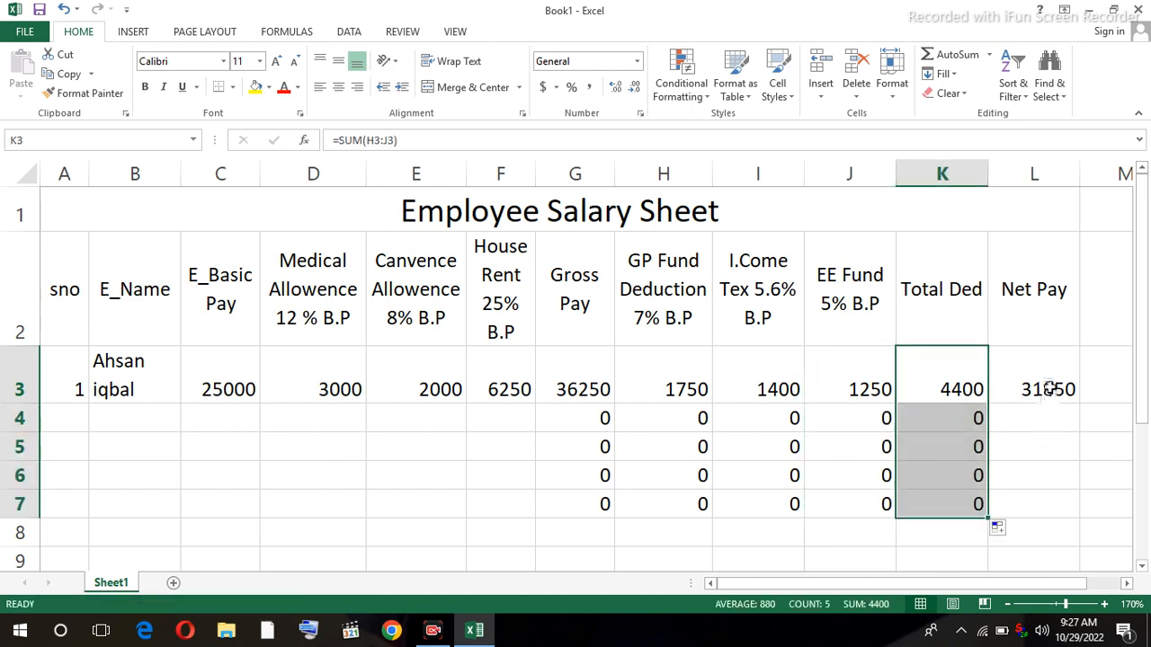
left_click(1051, 387)
left_click_drag(1079, 405, 1048, 513)
left_click(78, 422)
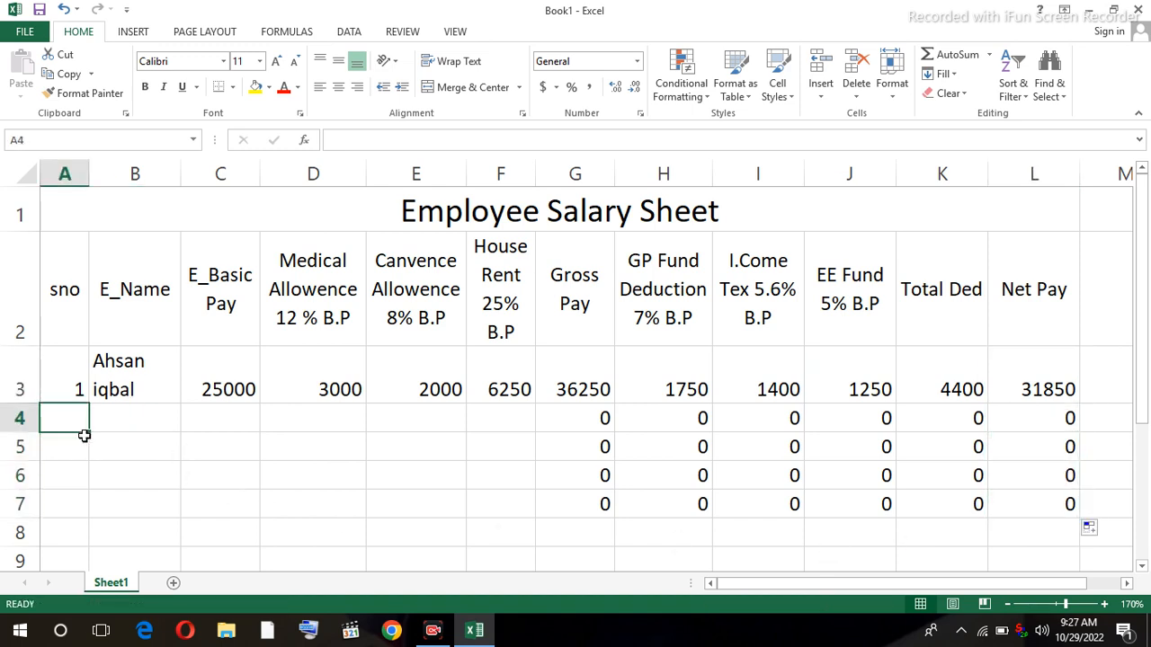
- Fill row 4 with serial number 2, the second employee's name and basic pay 50400
type("2")
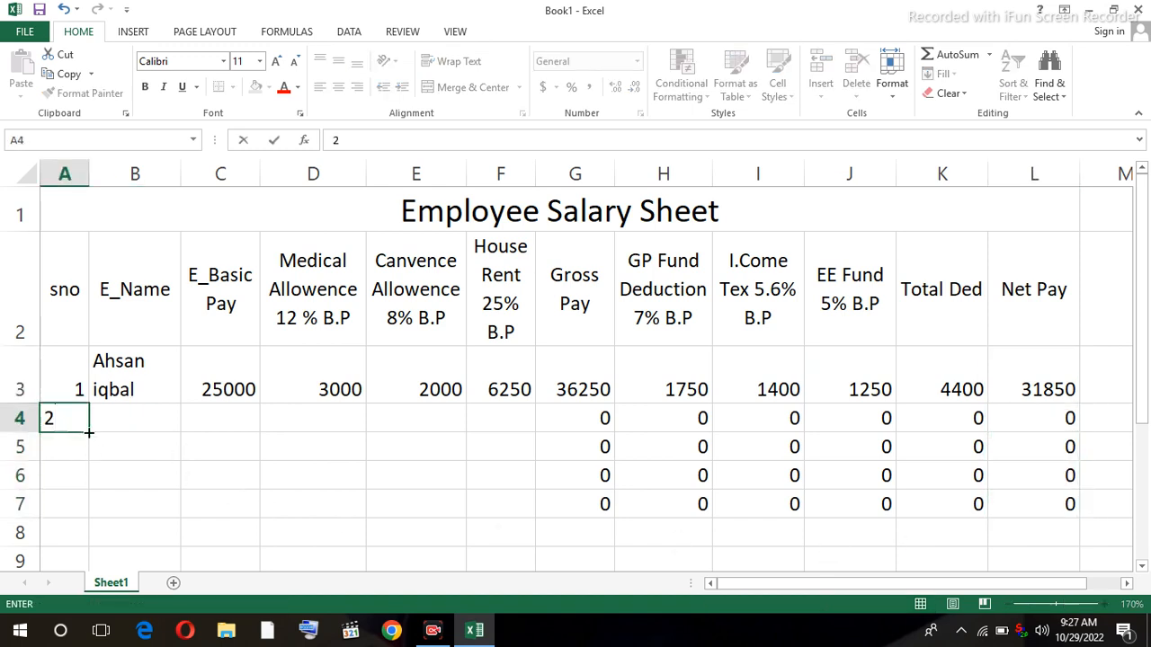
key("Tab")
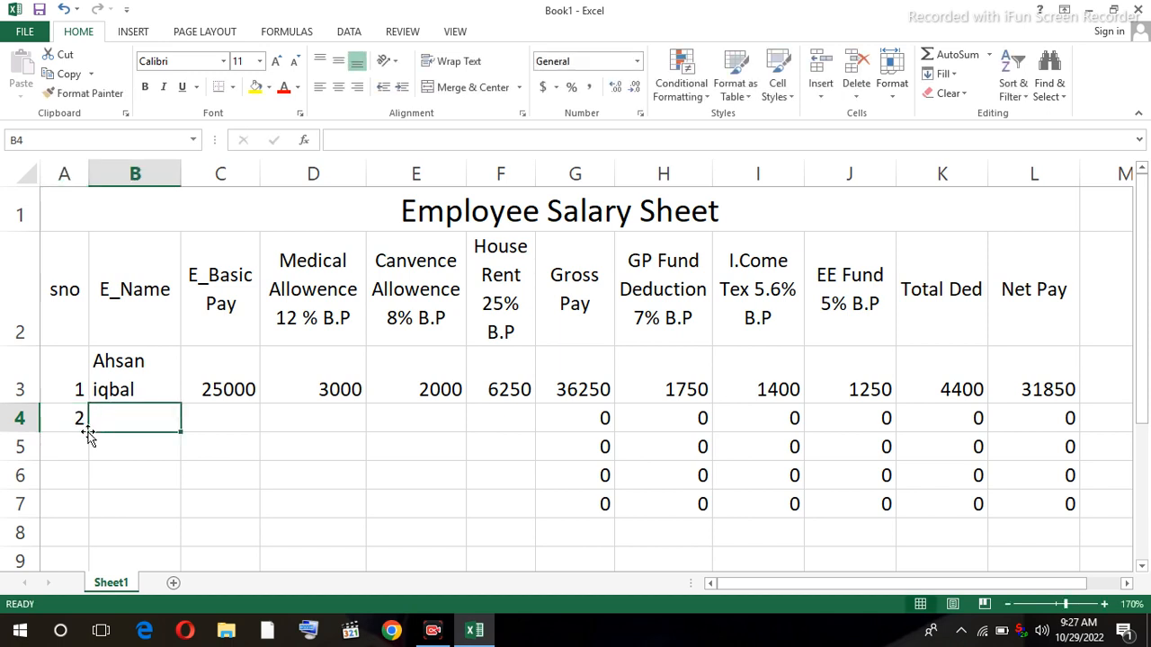
type("Reh")
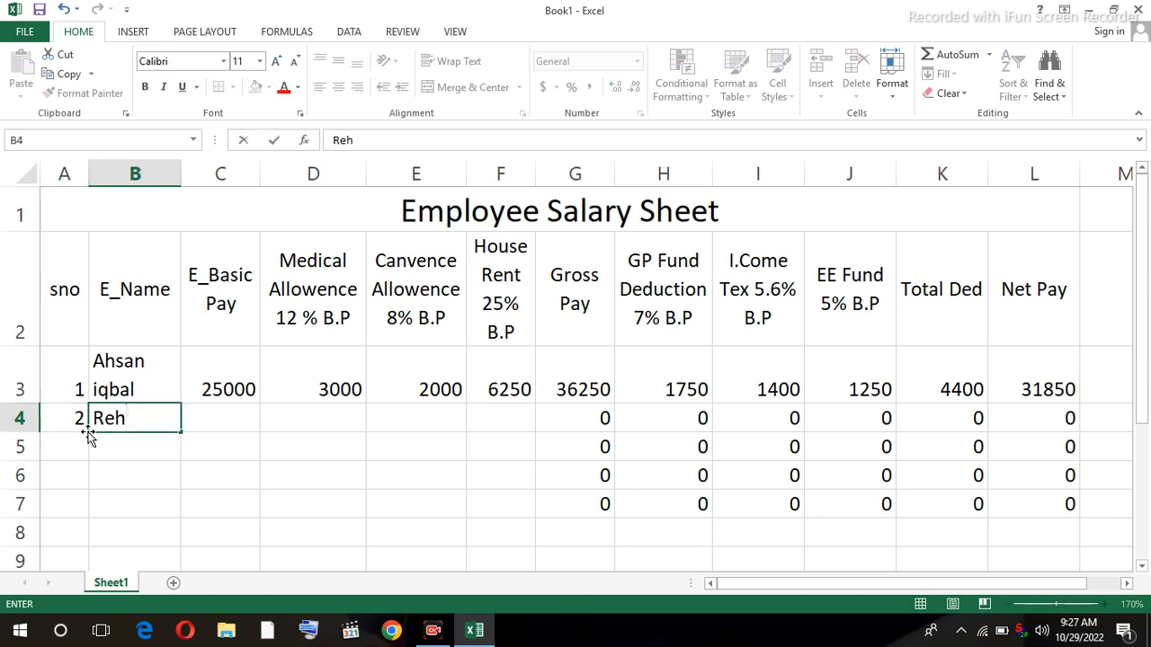
type("man")
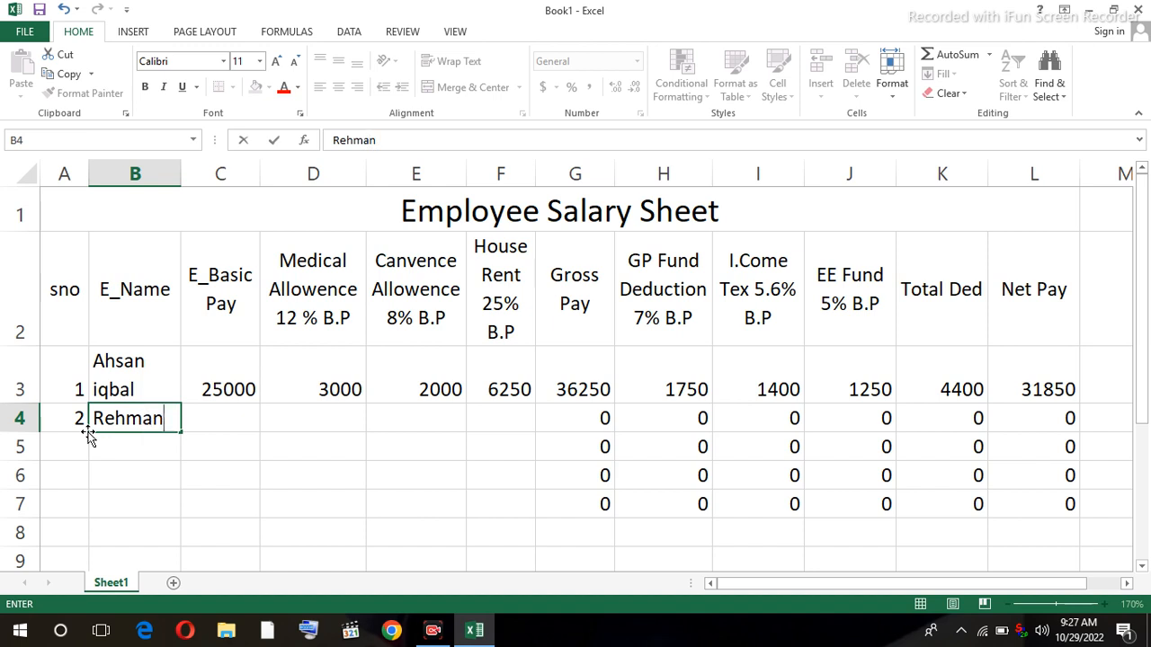
key("Tab")
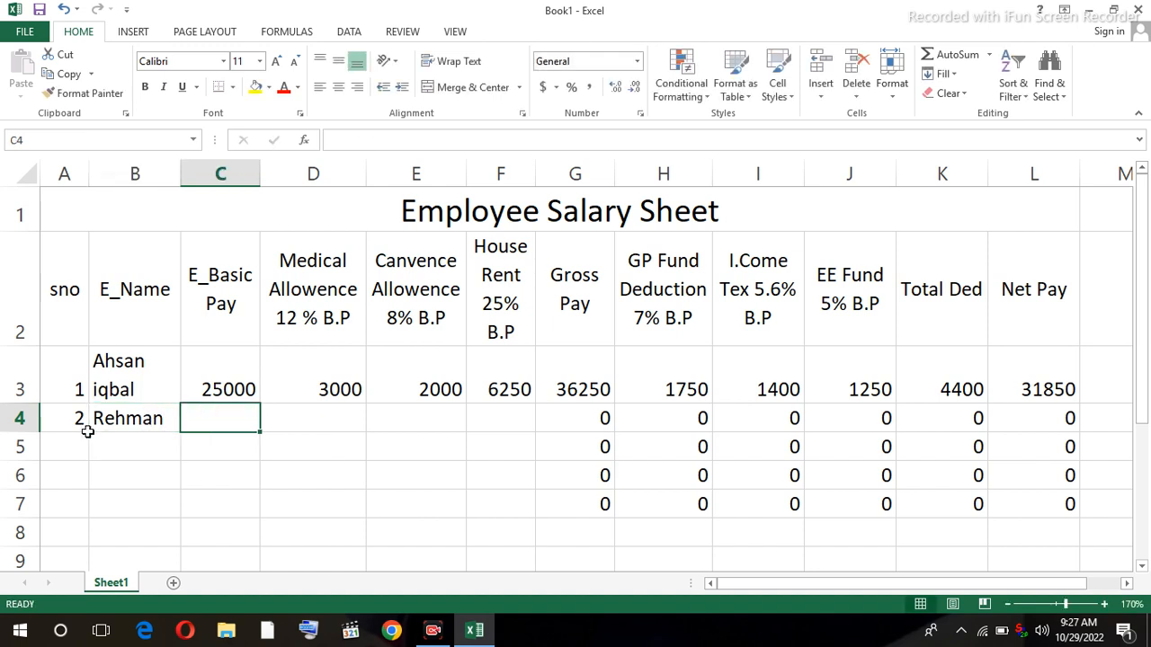
type("5")
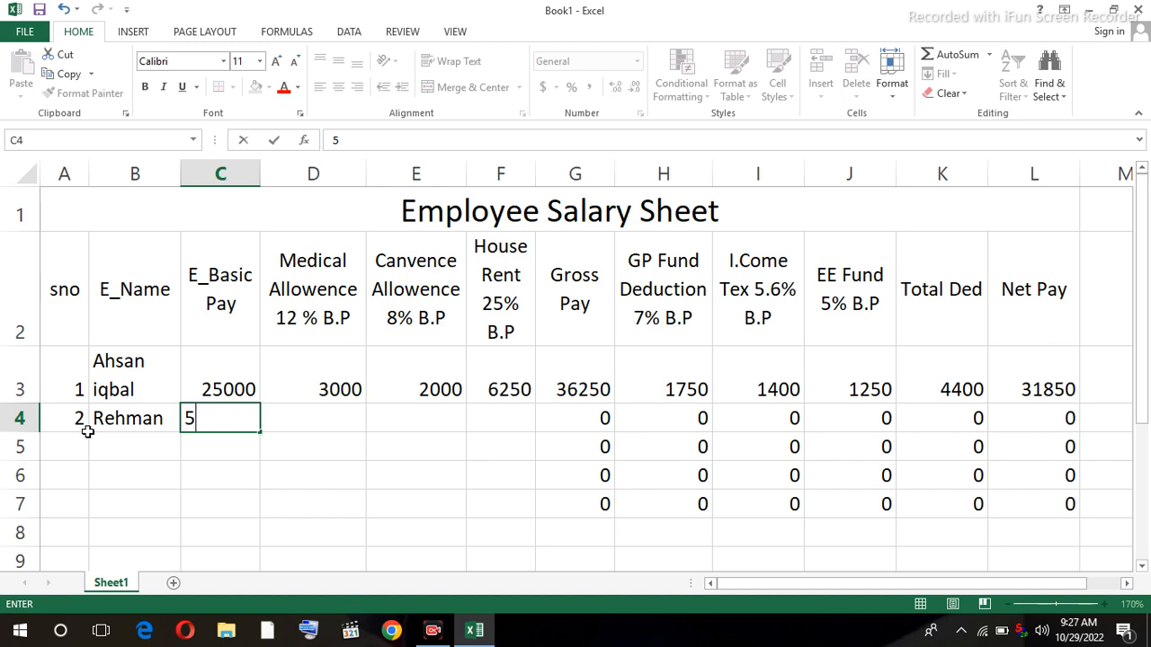
type("0400")
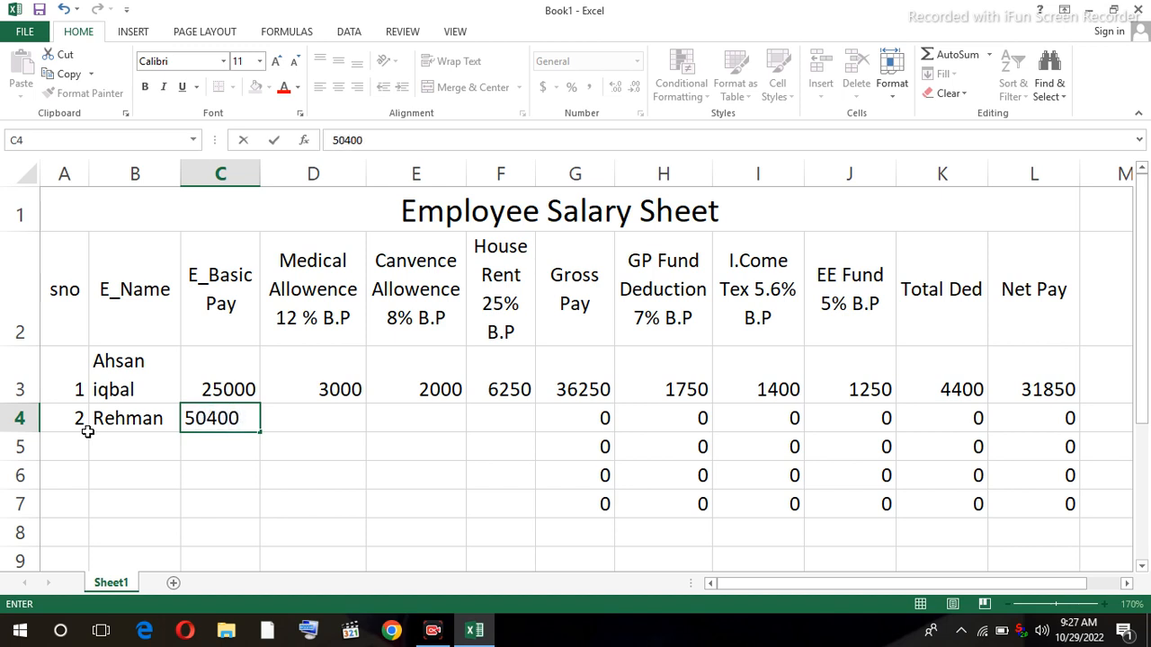
left_click(87, 434)
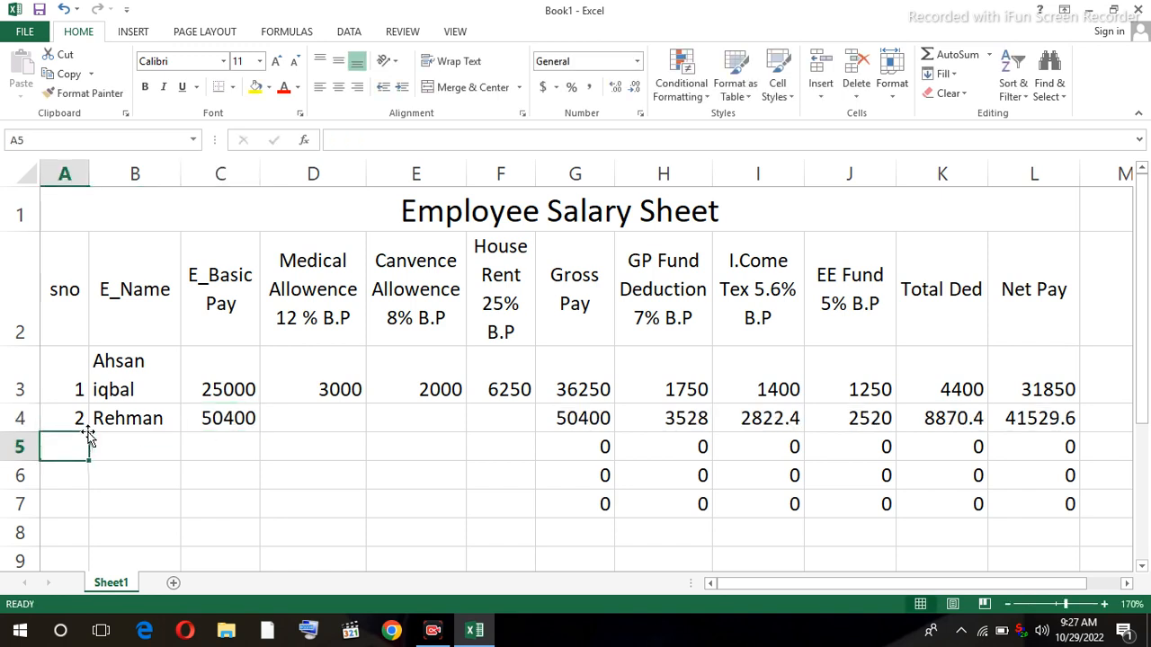
- Copy the medical, conveyance and house rent formulas in D3:F3 down through row 7
left_click(347, 393)
left_click_drag(366, 404, 367, 519)
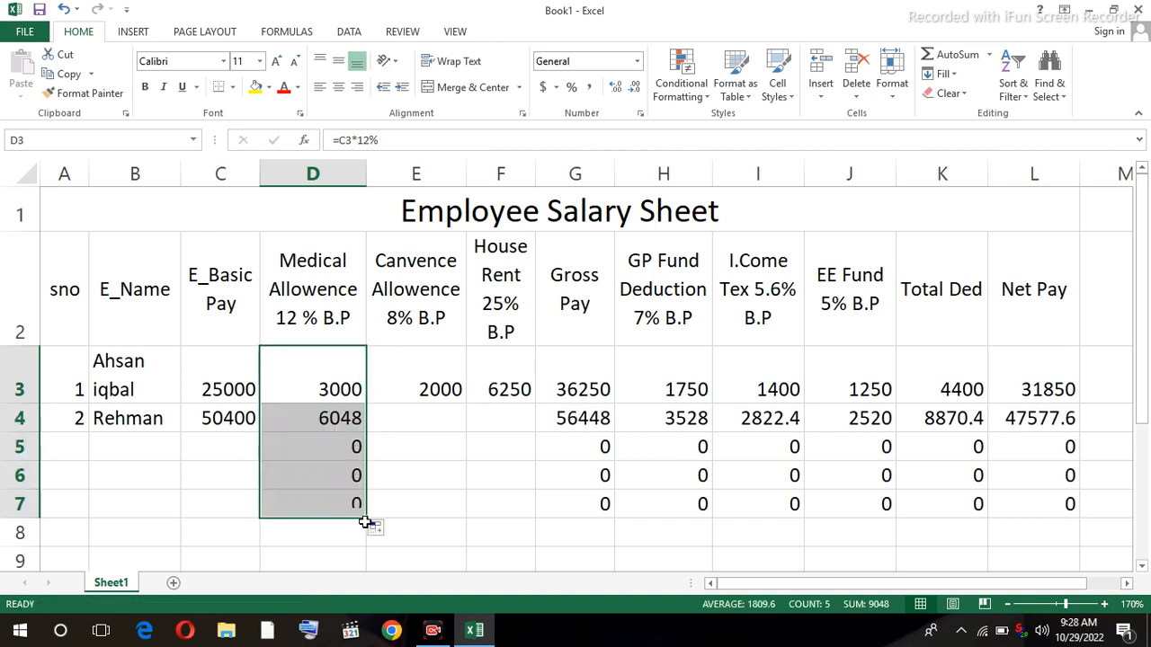
left_click(457, 396)
left_click_drag(465, 403, 450, 520)
left_click(522, 391)
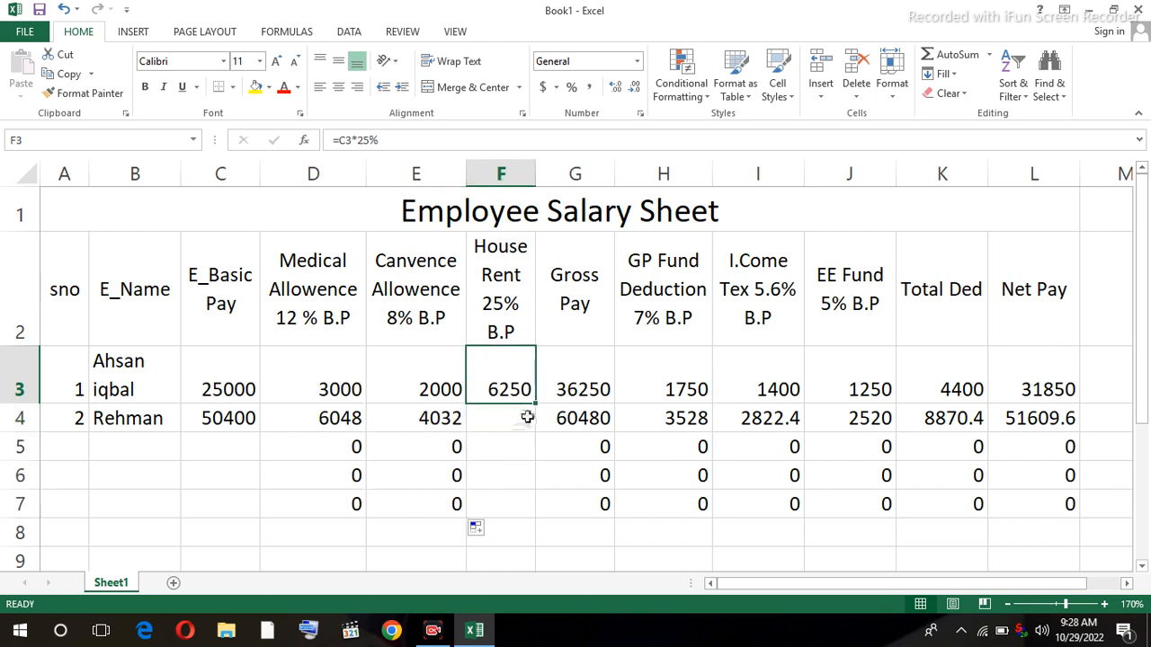
left_click_drag(534, 405, 477, 543)
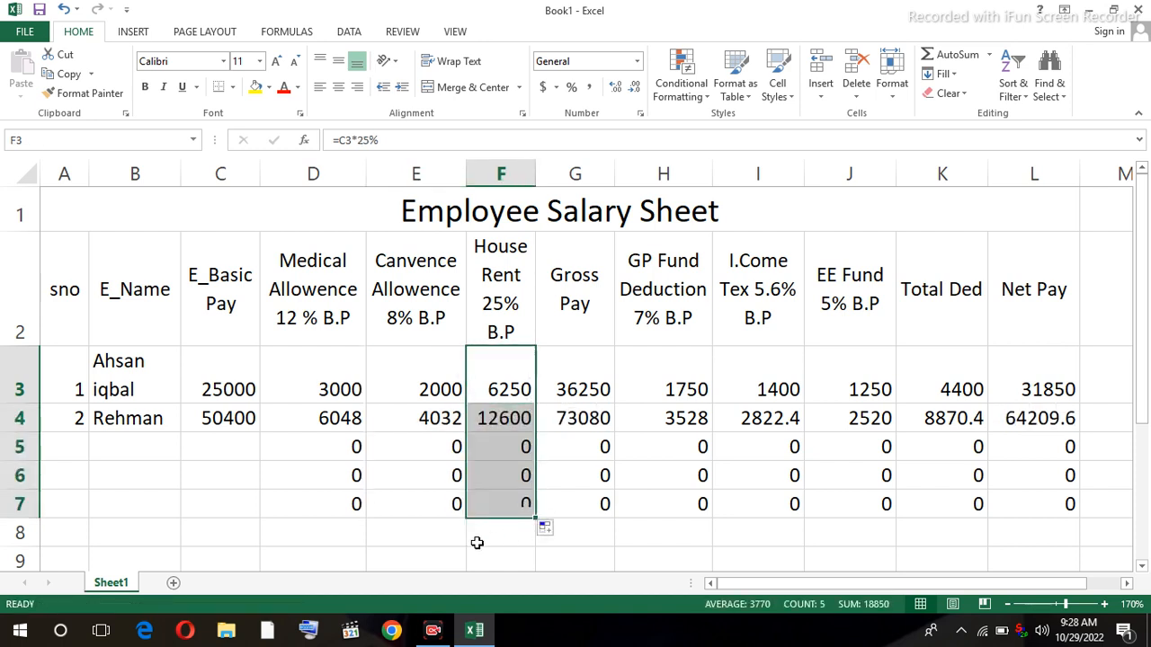
left_click(85, 500)
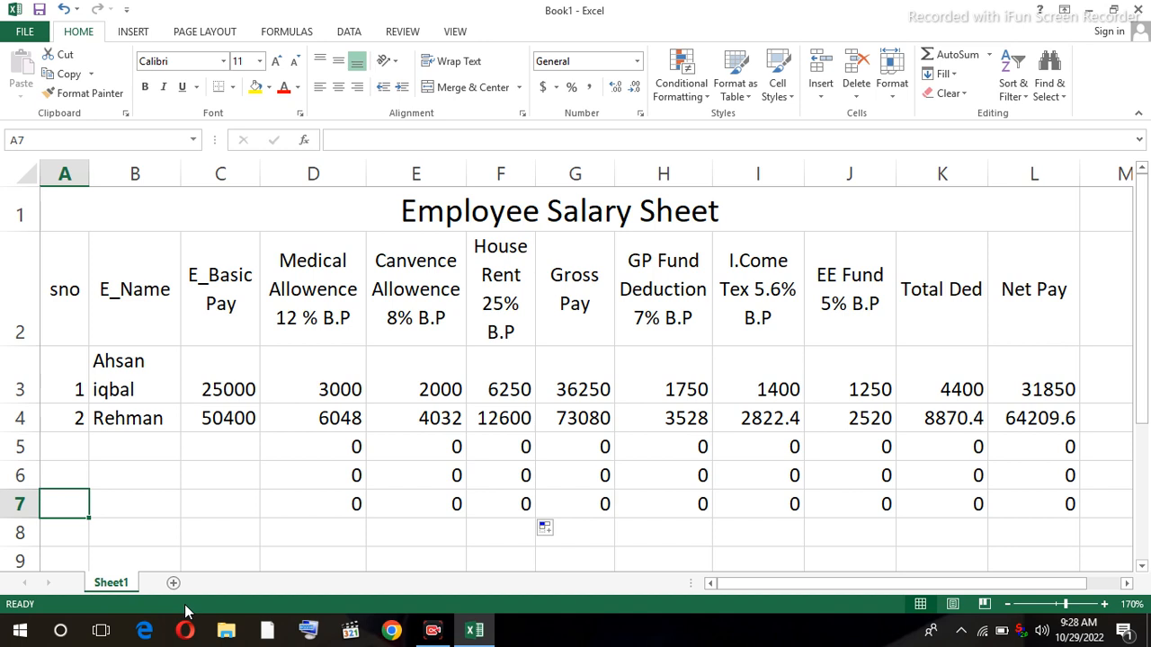
- Fill row 5 with serial number 3, the third employee's name and basic pay 75000
left_click(83, 444)
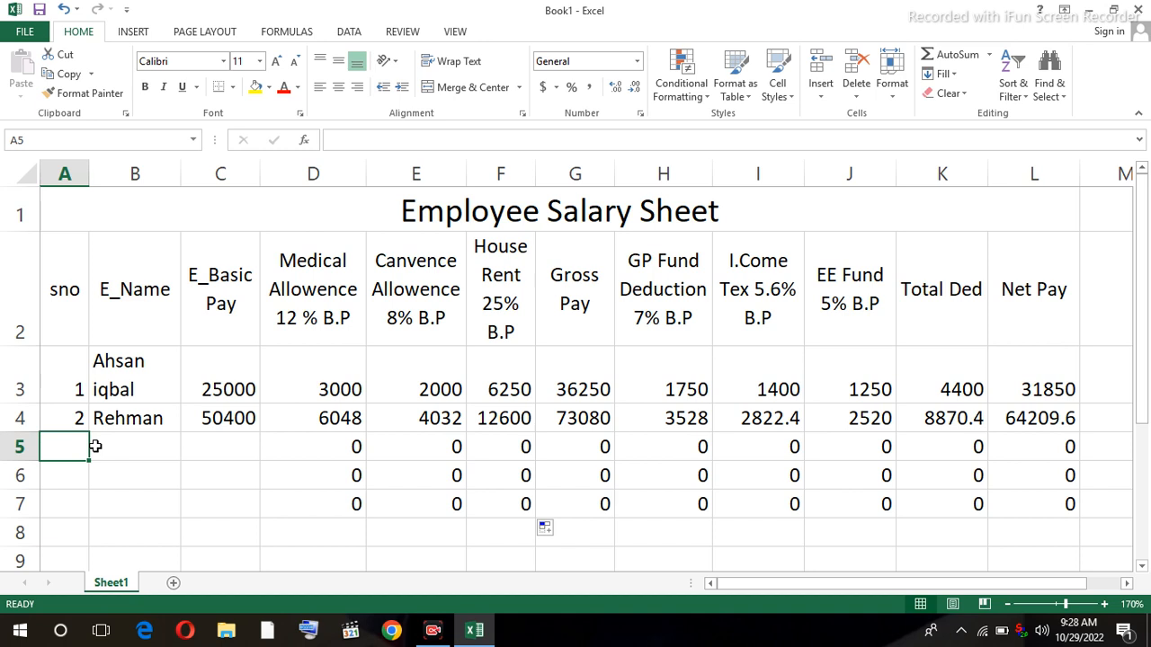
type("3")
key("Tab")
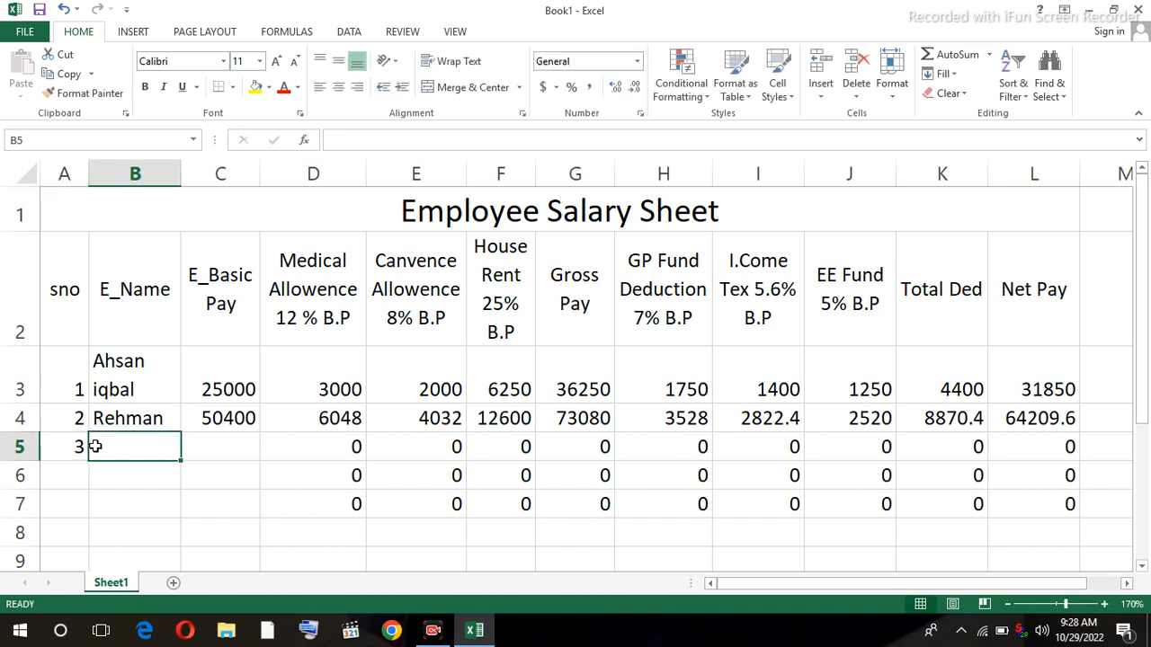
type("waq")
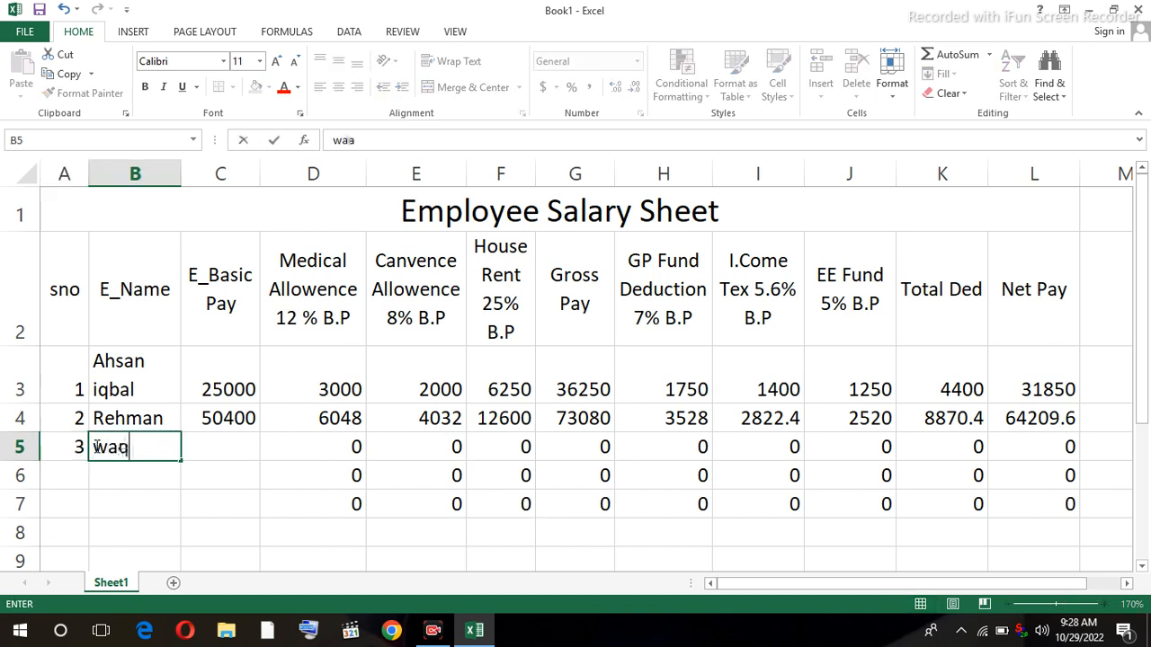
type("ar")
key("Tab")
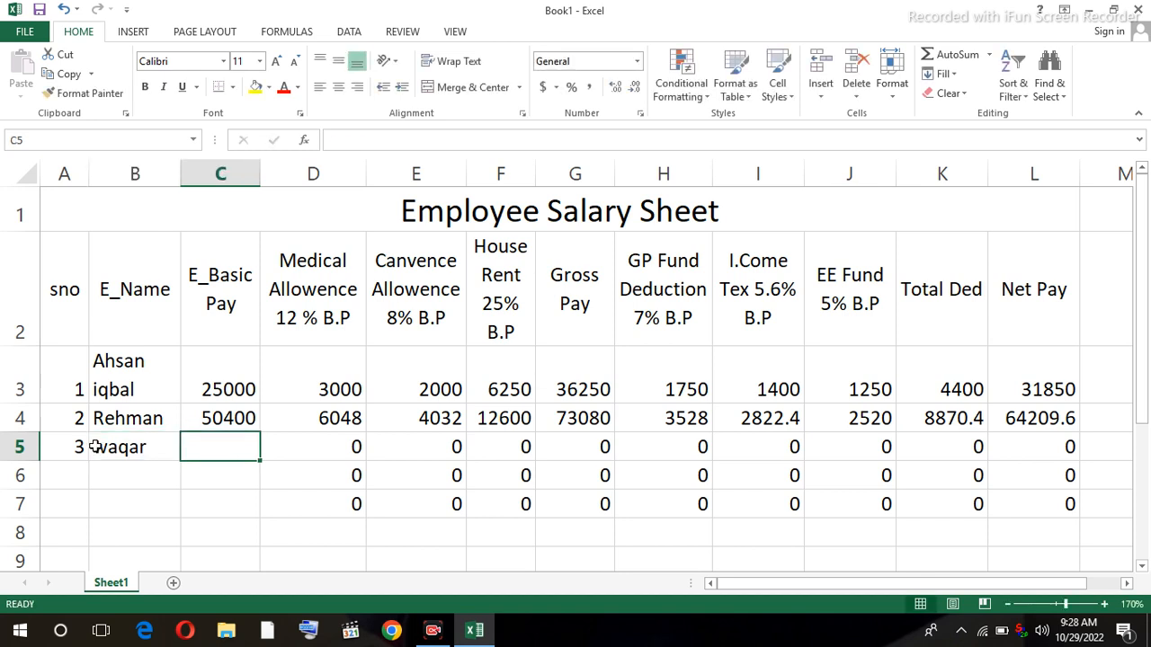
type("75000")
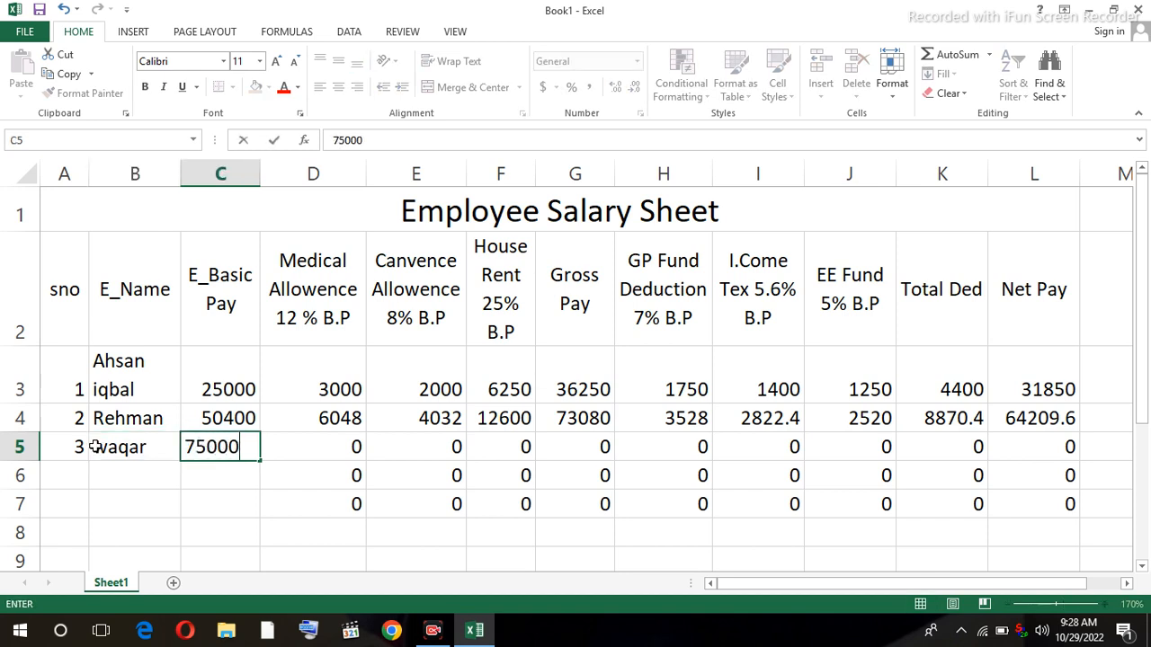
key("Tab")
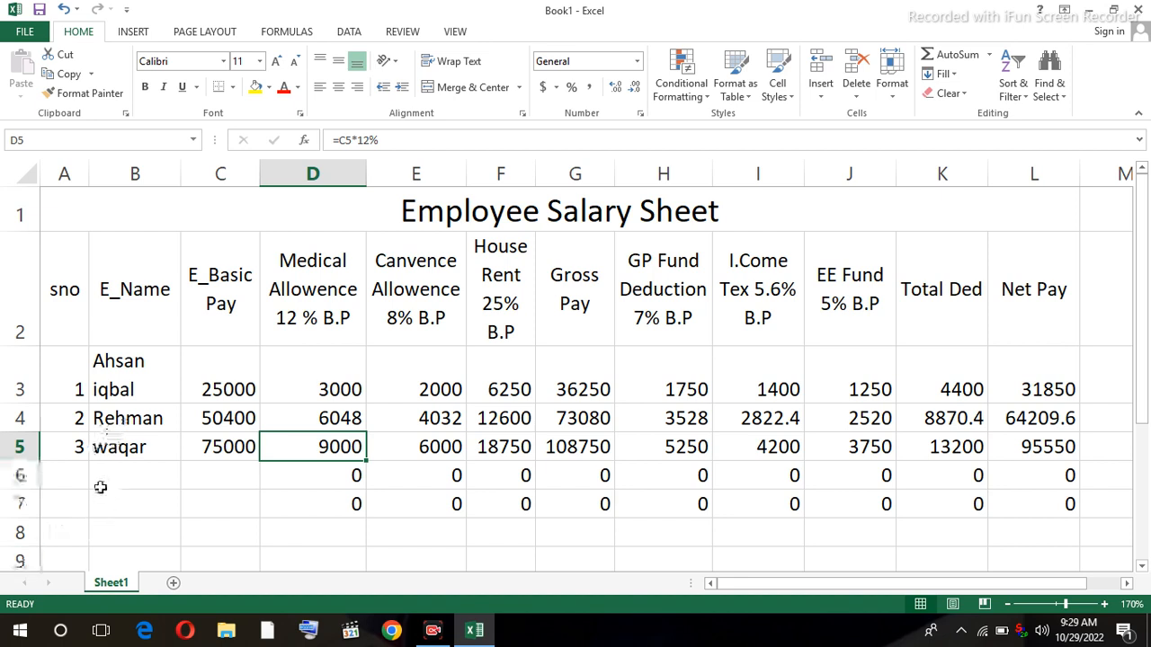
- Fill row 6 with serial number 4, the employee's name and basic pay 99500, then check L6's =G6-K6
left_click(81, 479)
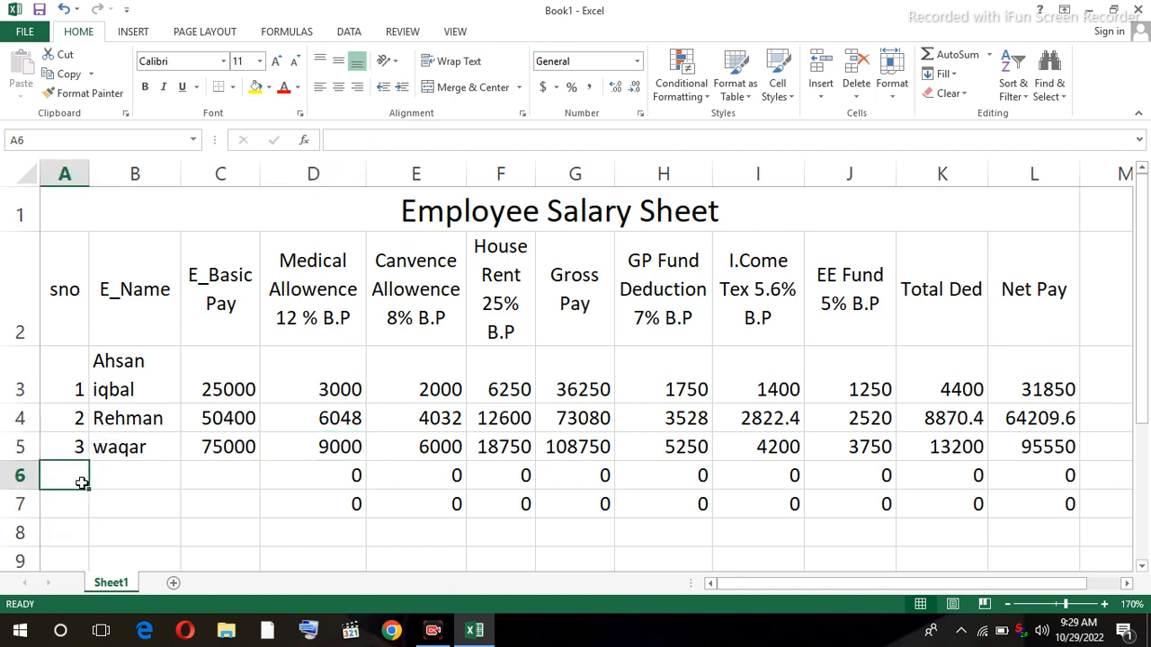
type("4")
key("Tab")
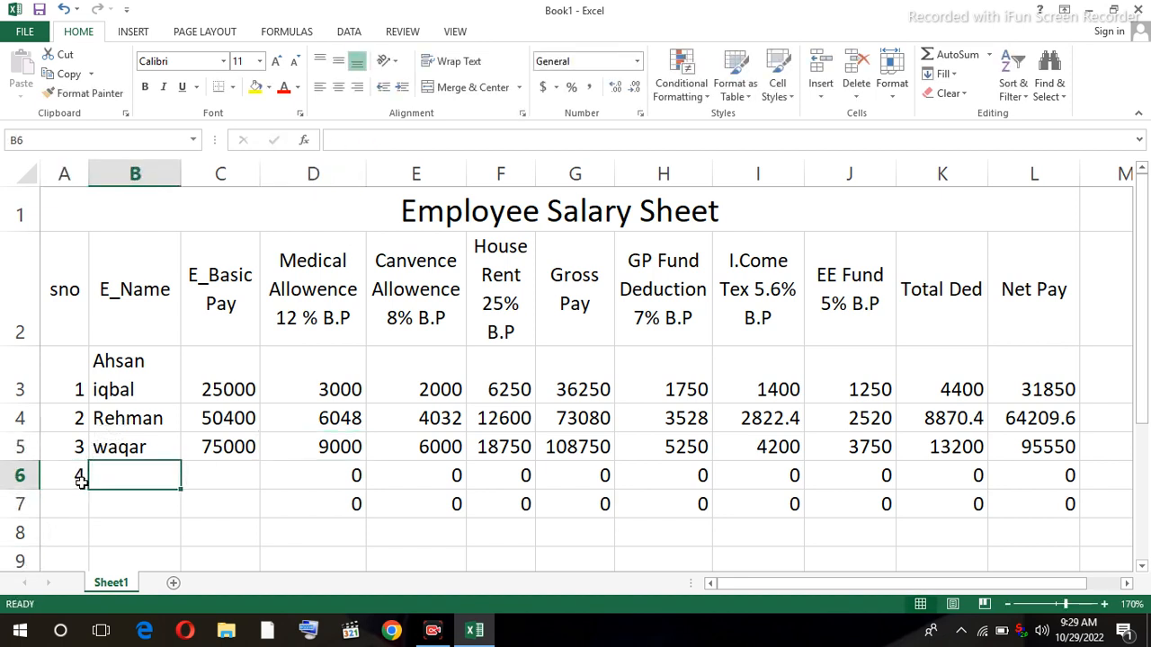
type("Iqbal")
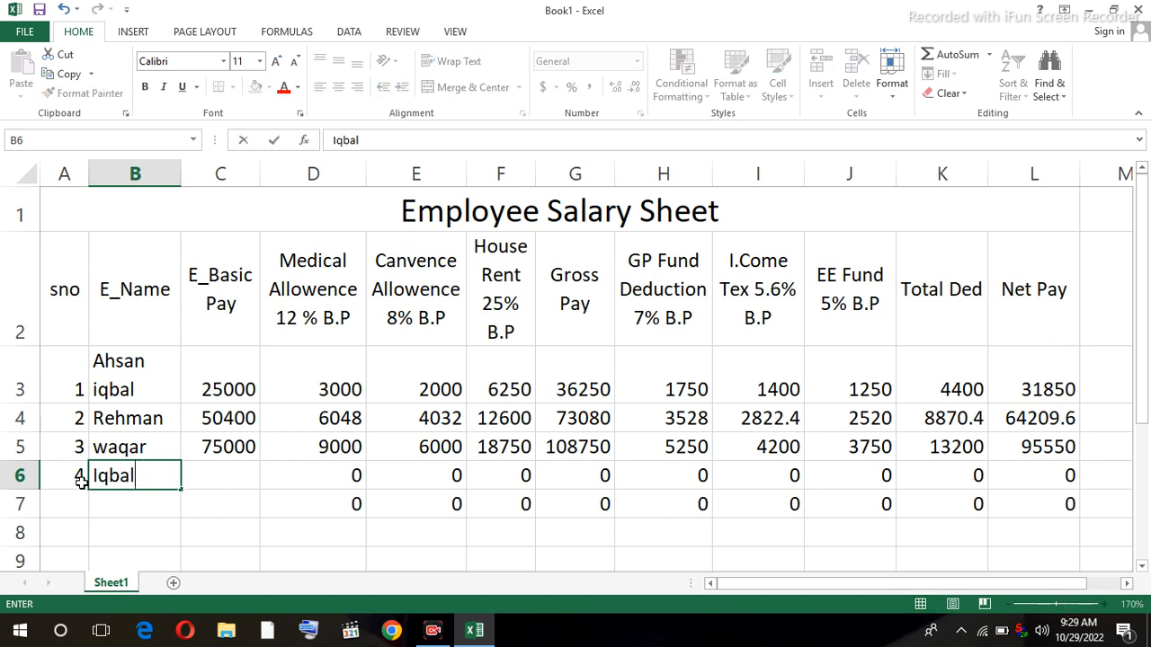
key("Tab")
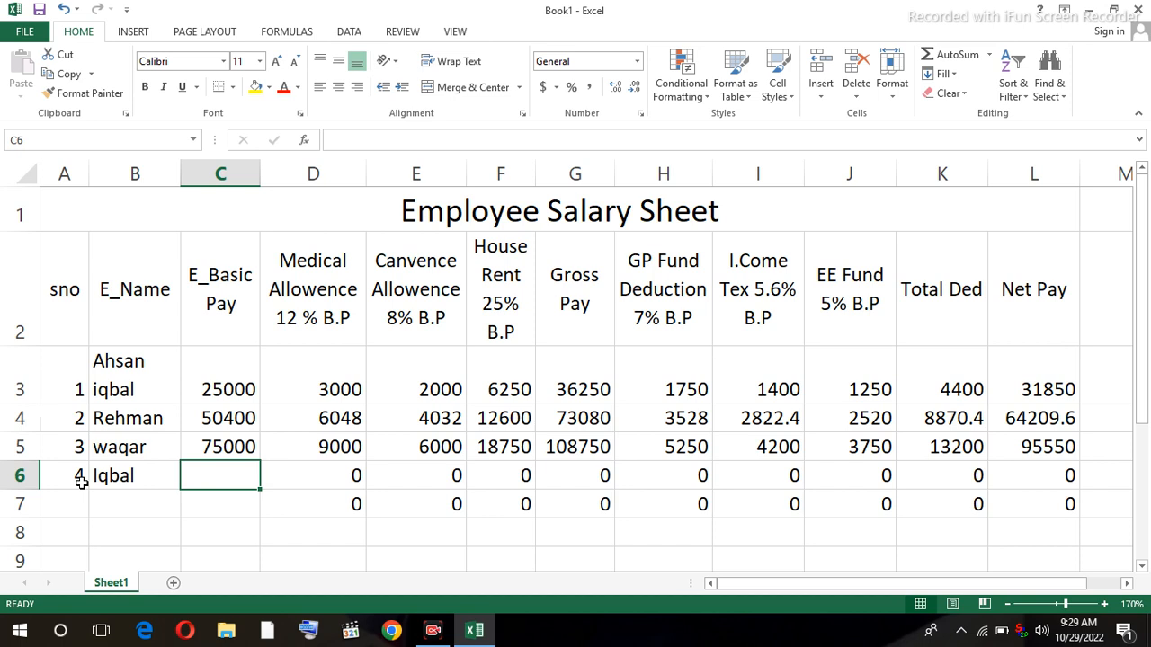
type("99")
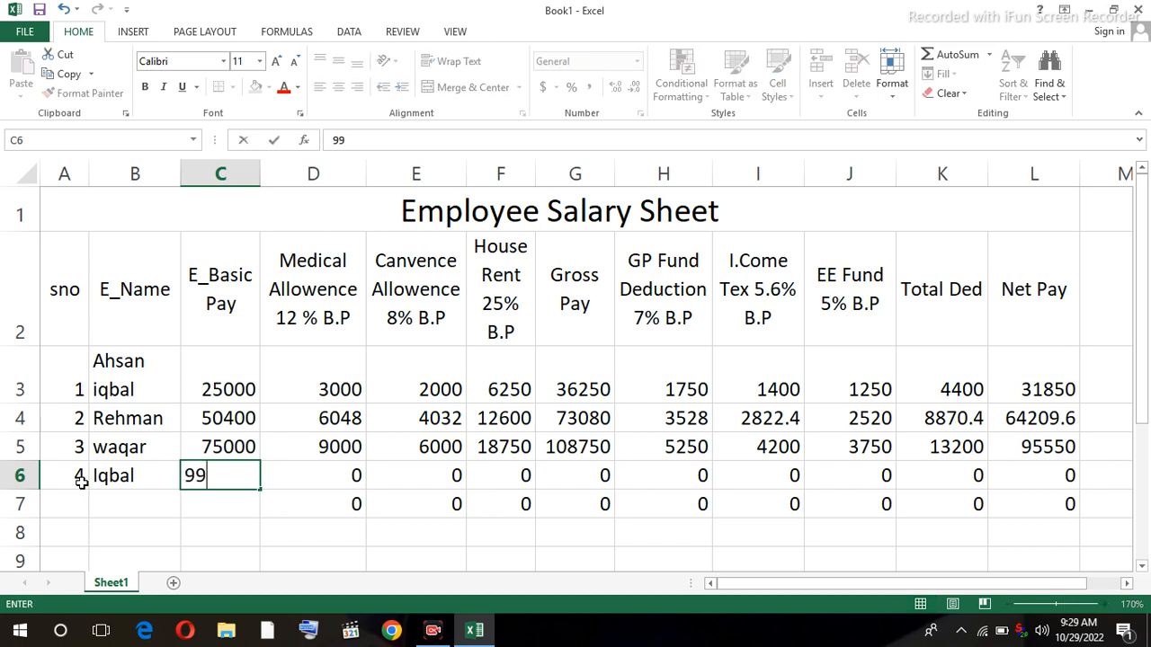
type("500")
key("Tab")
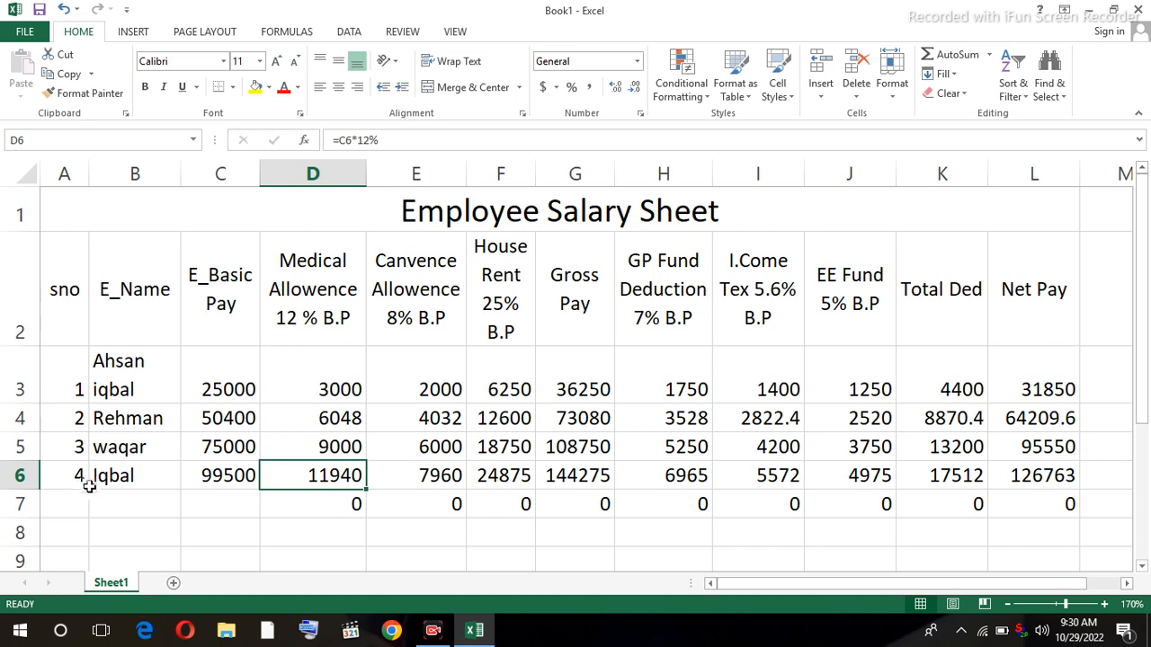
left_click(1036, 481)
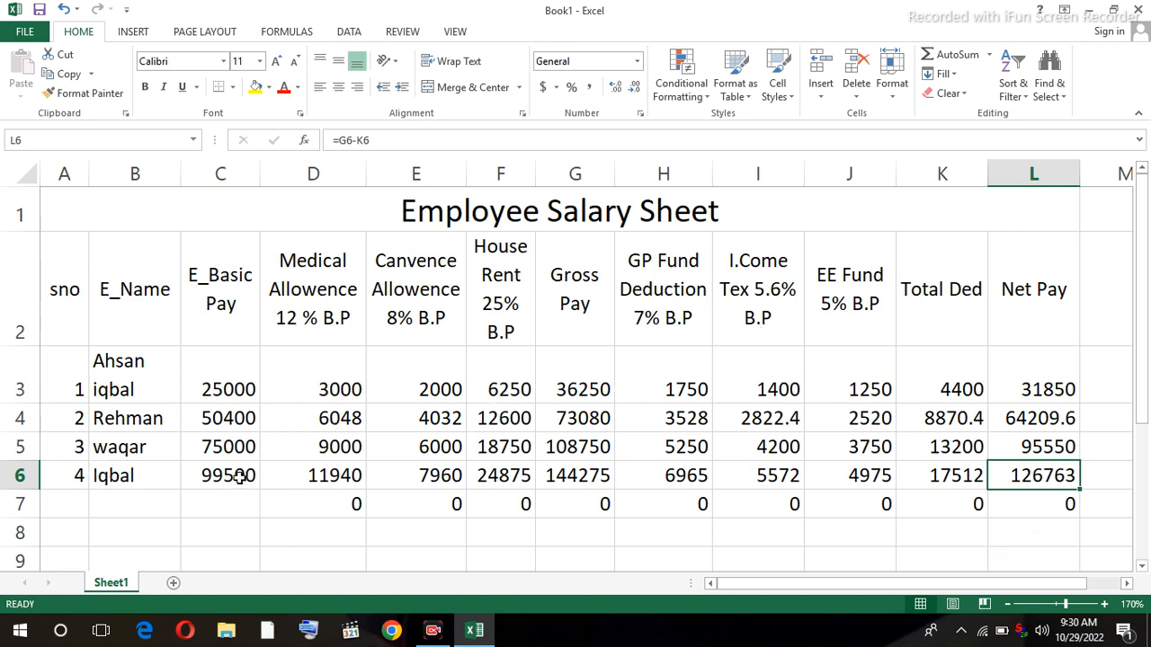
- Fill row 7 with serial number 5, the fifth employee's name and basic pay 1095000
left_click(73, 510)
type("5")
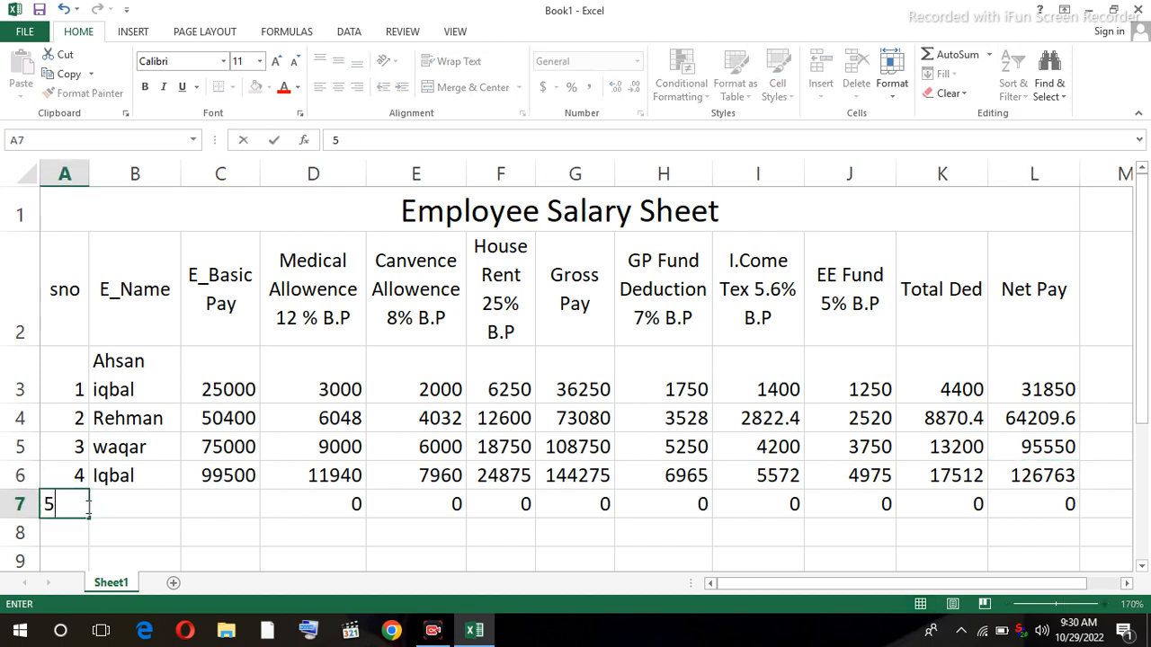
key("Tab")
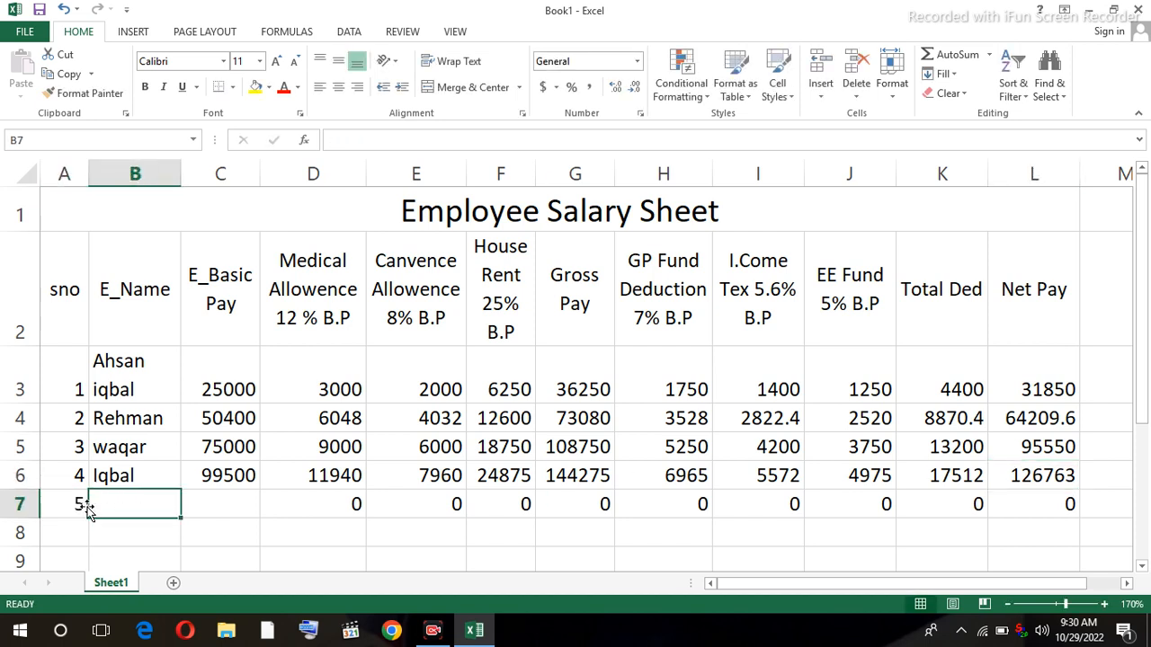
type("Noor")
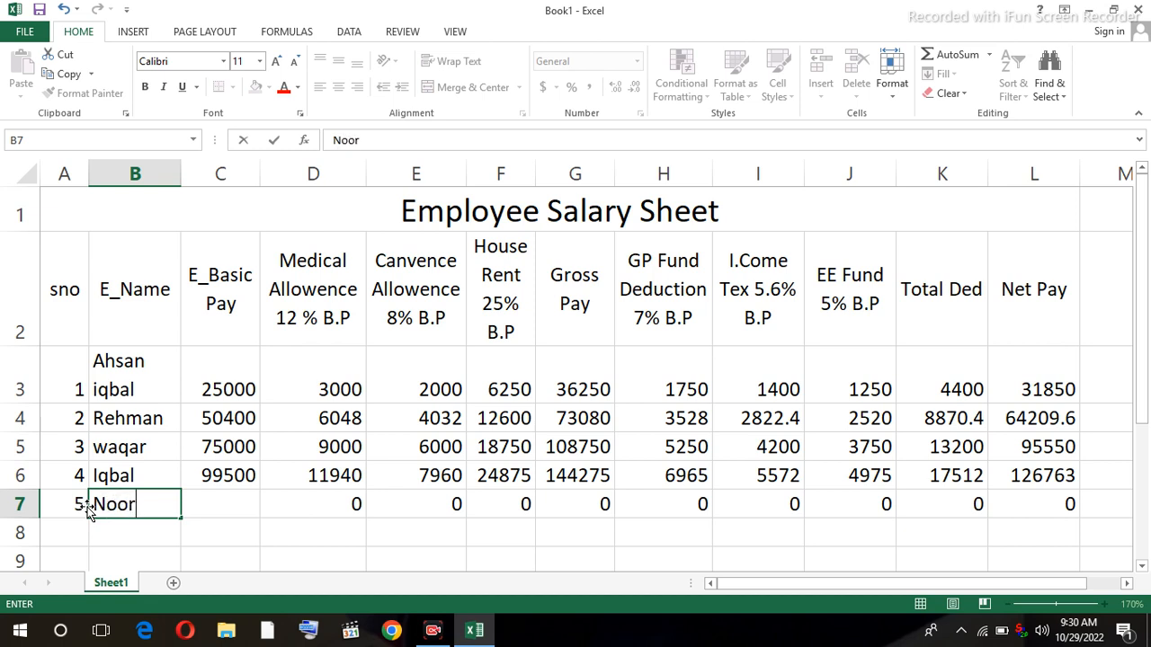
key("Tab")
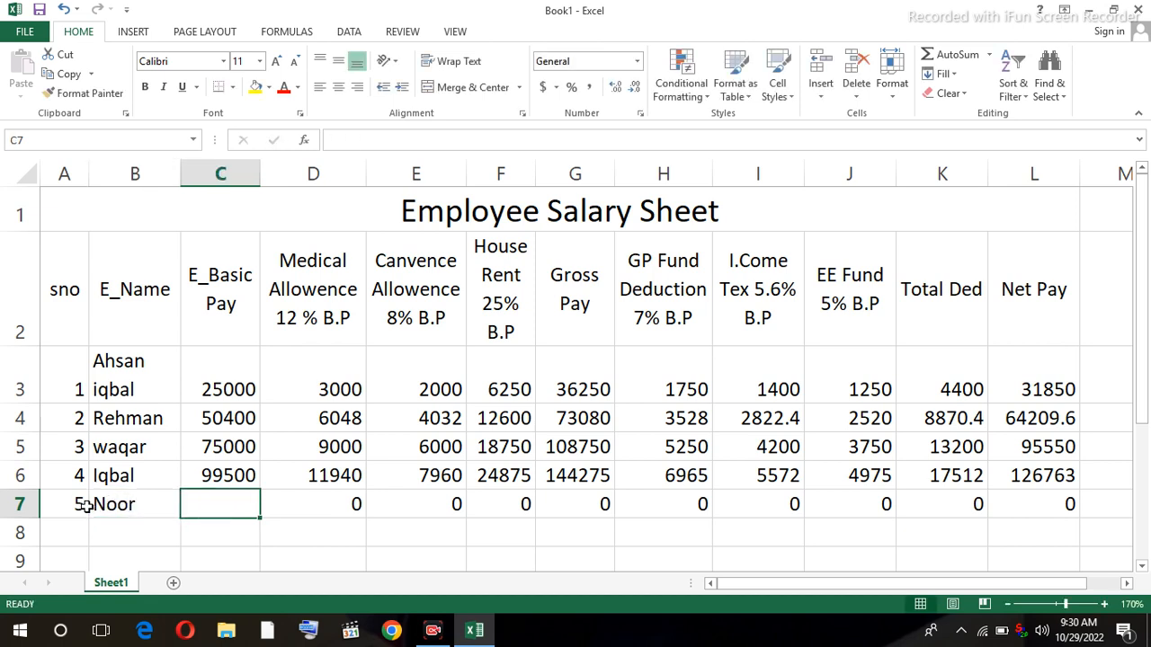
type("10")
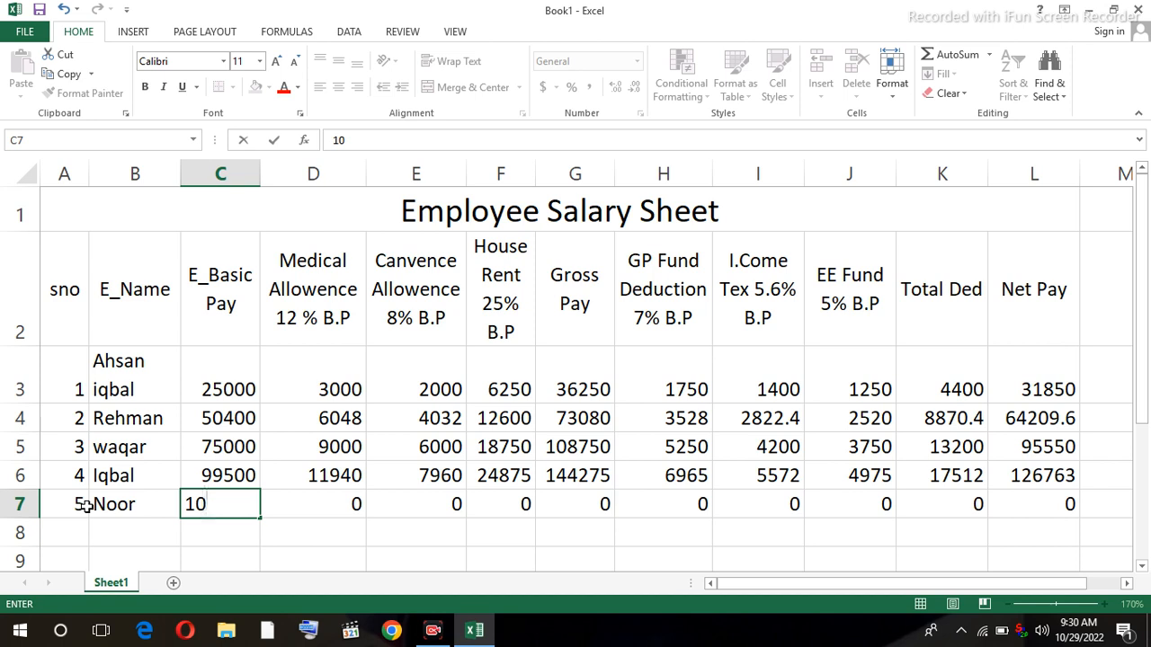
type("9500")
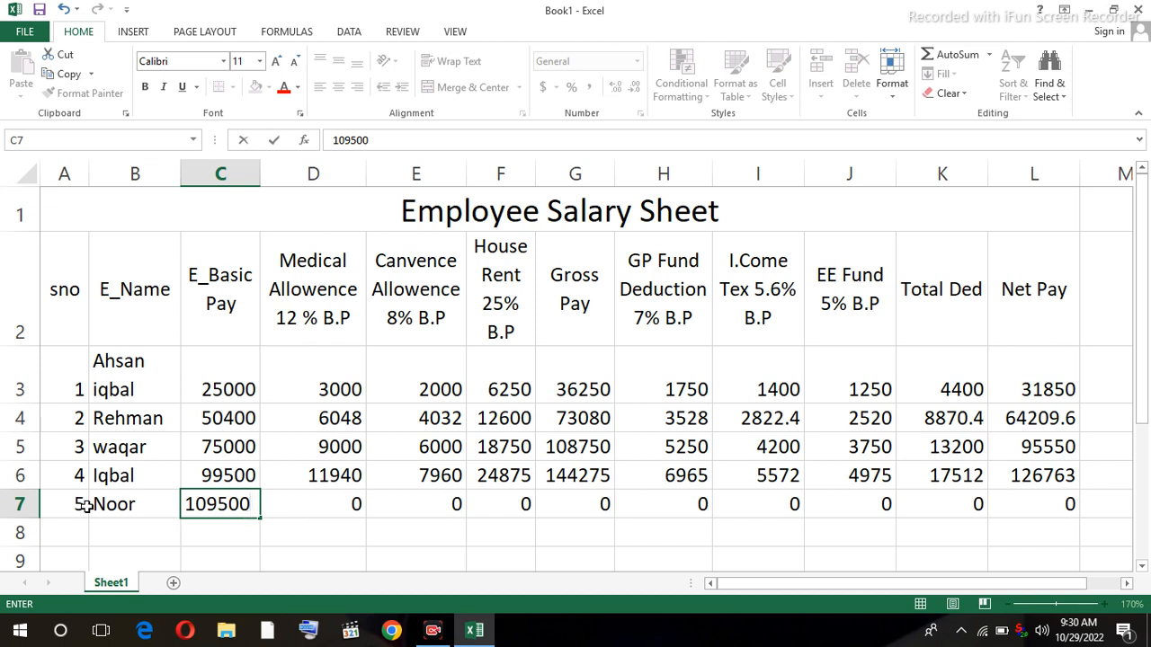
type("0")
left_click(315, 529)
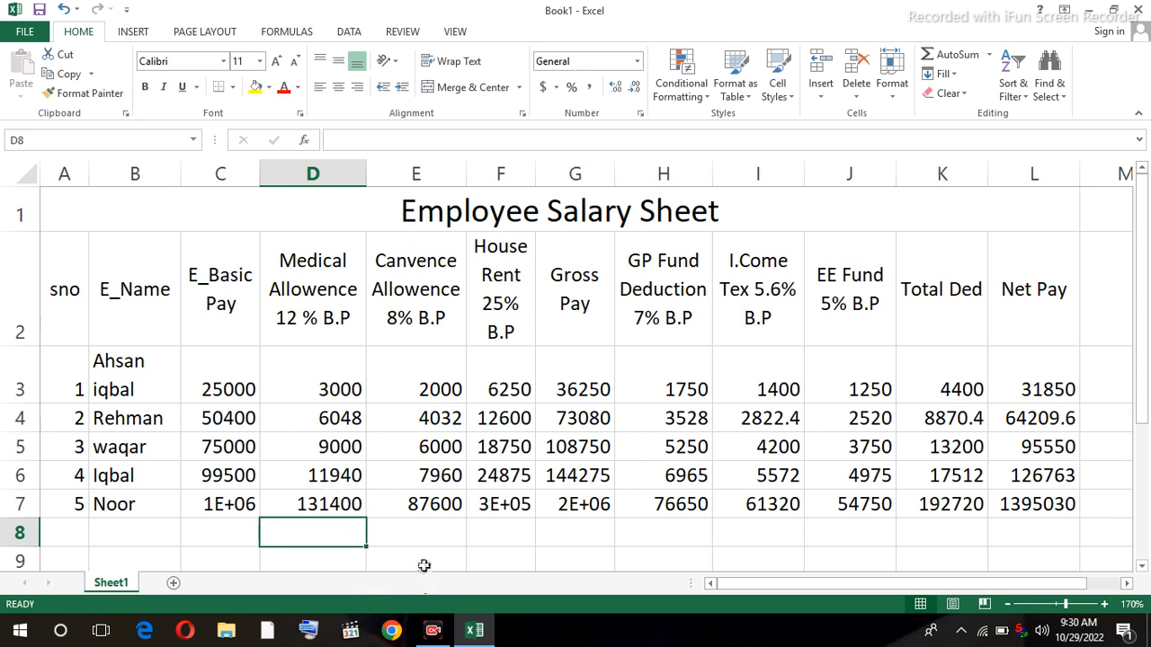
- Format C7 as Number with 0 decimal places and widen column C to show 1095000
left_click(232, 509)
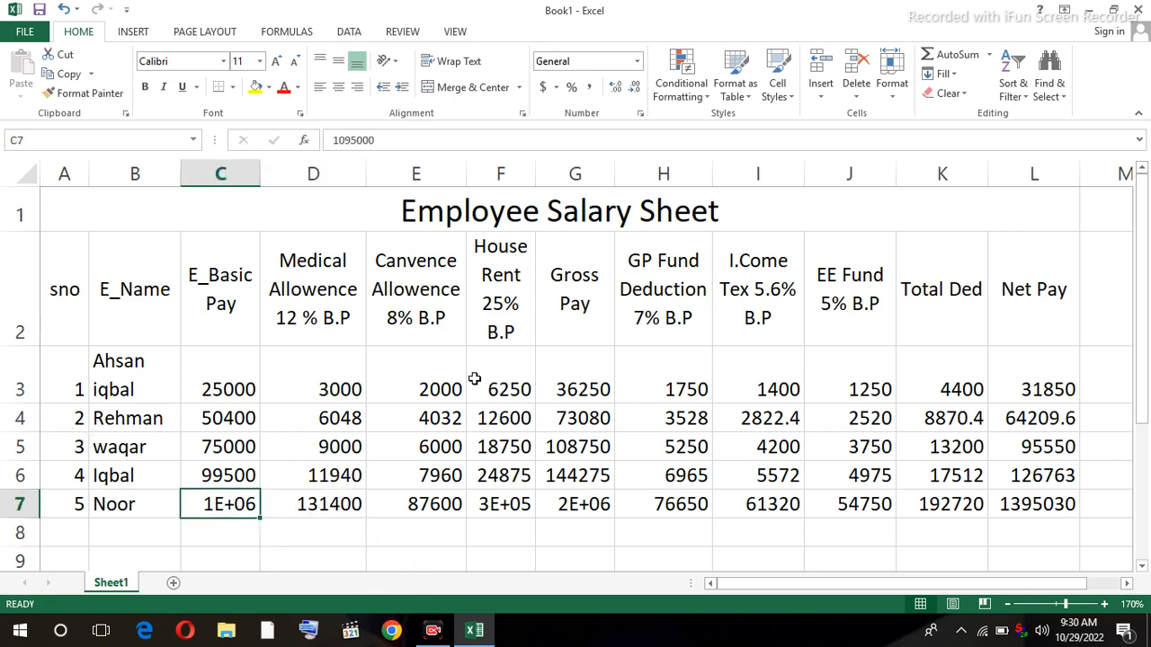
left_click(640, 114)
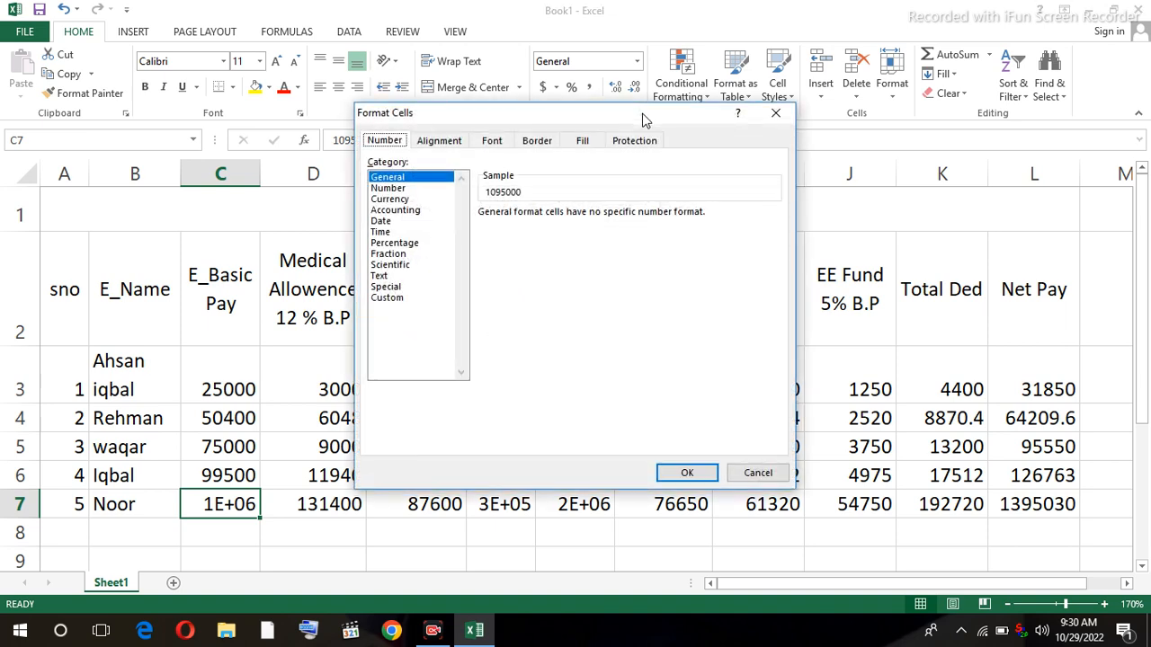
left_click(391, 188)
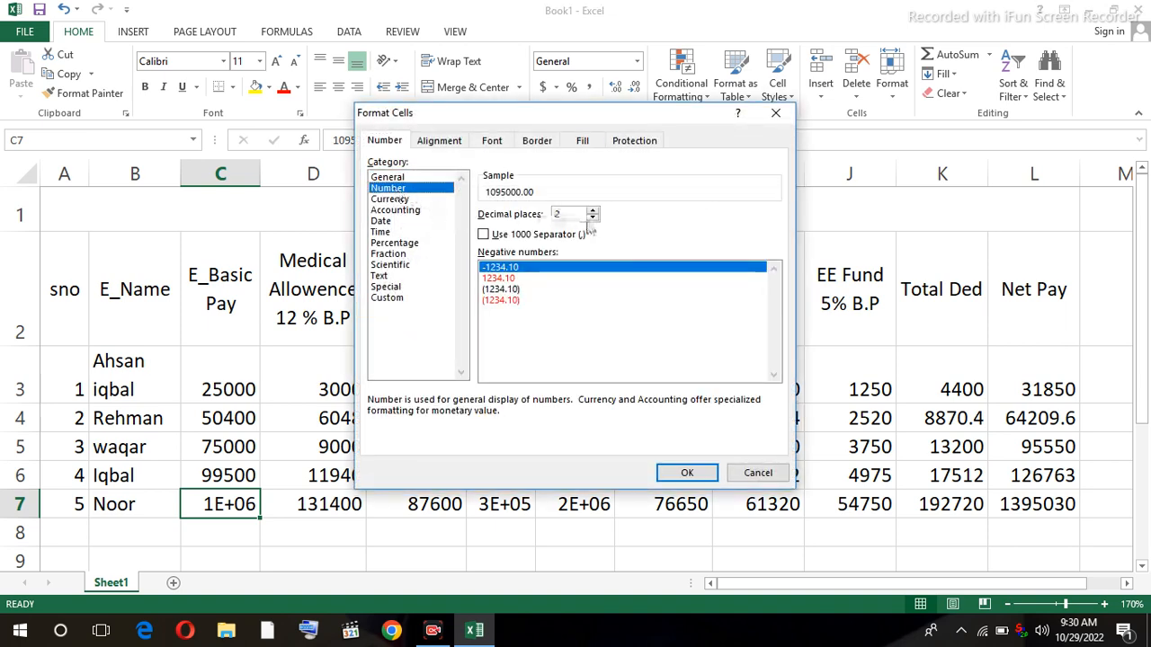
left_click(592, 218)
left_click(592, 218)
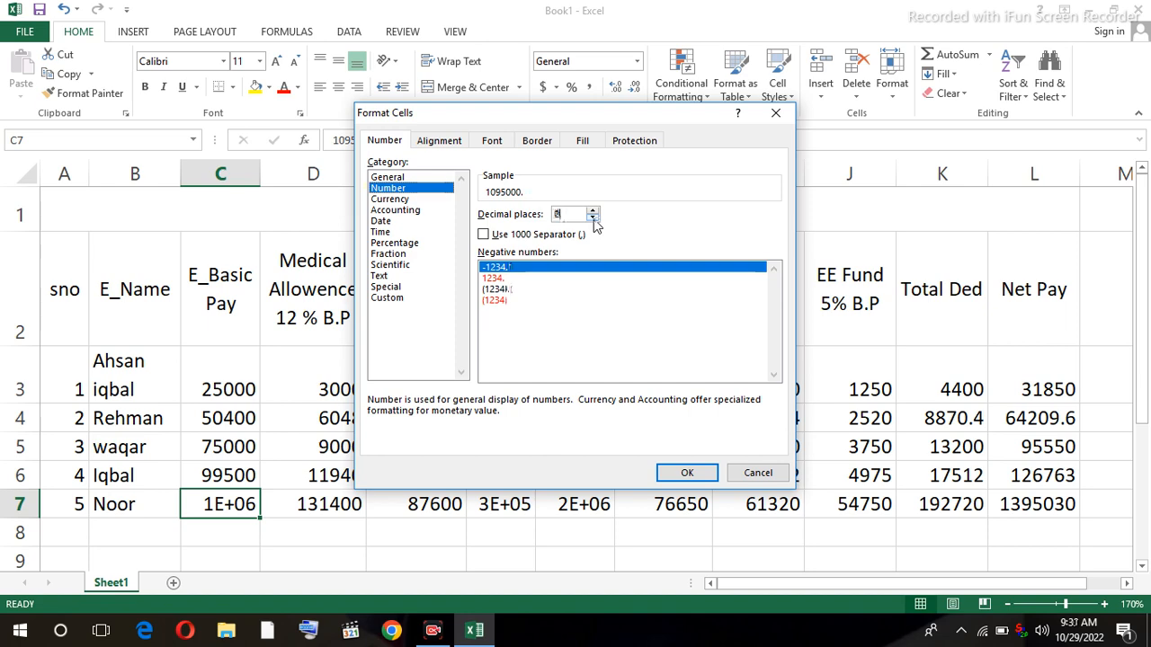
left_click(683, 474)
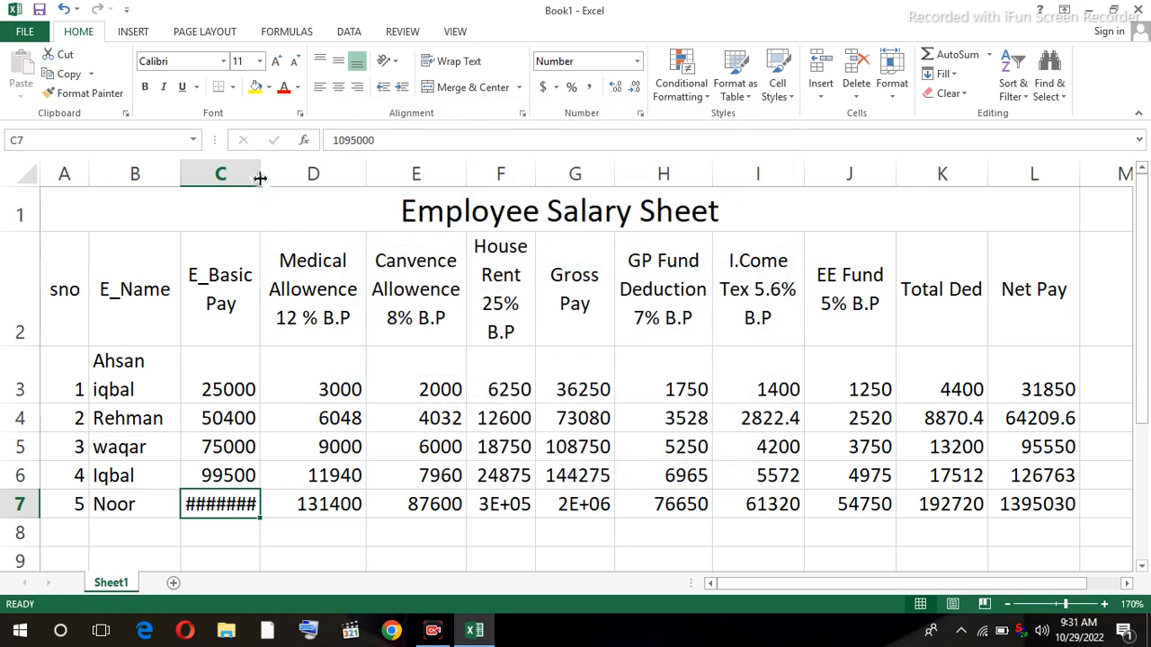
left_click_drag(260, 178, 281, 177)
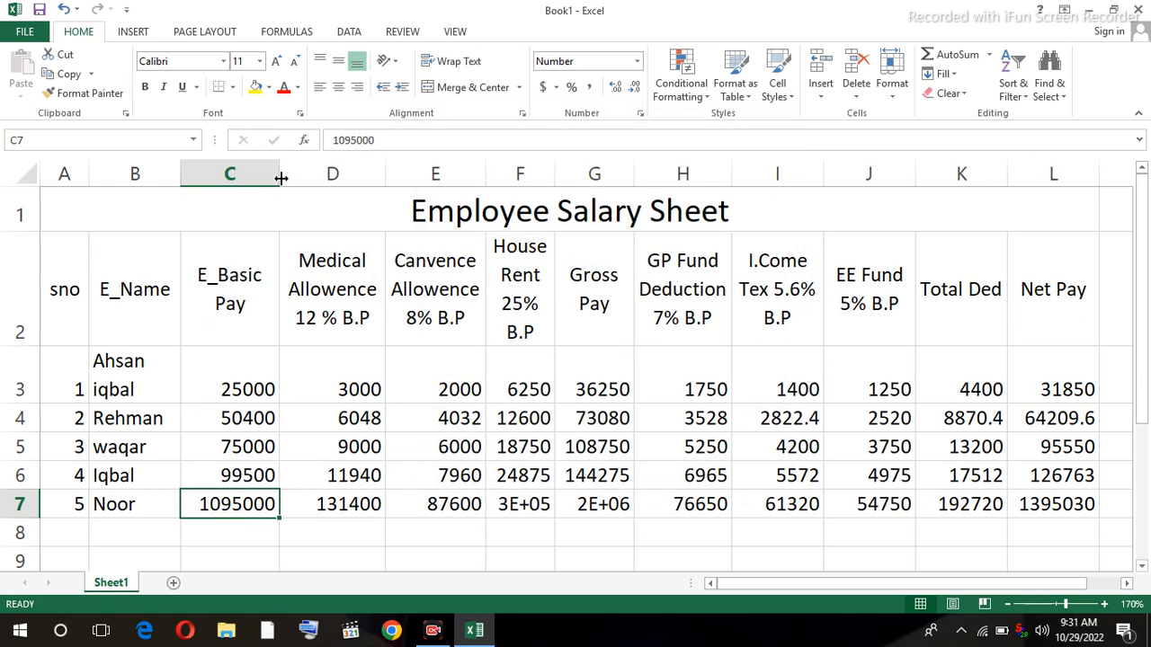
left_click(343, 525)
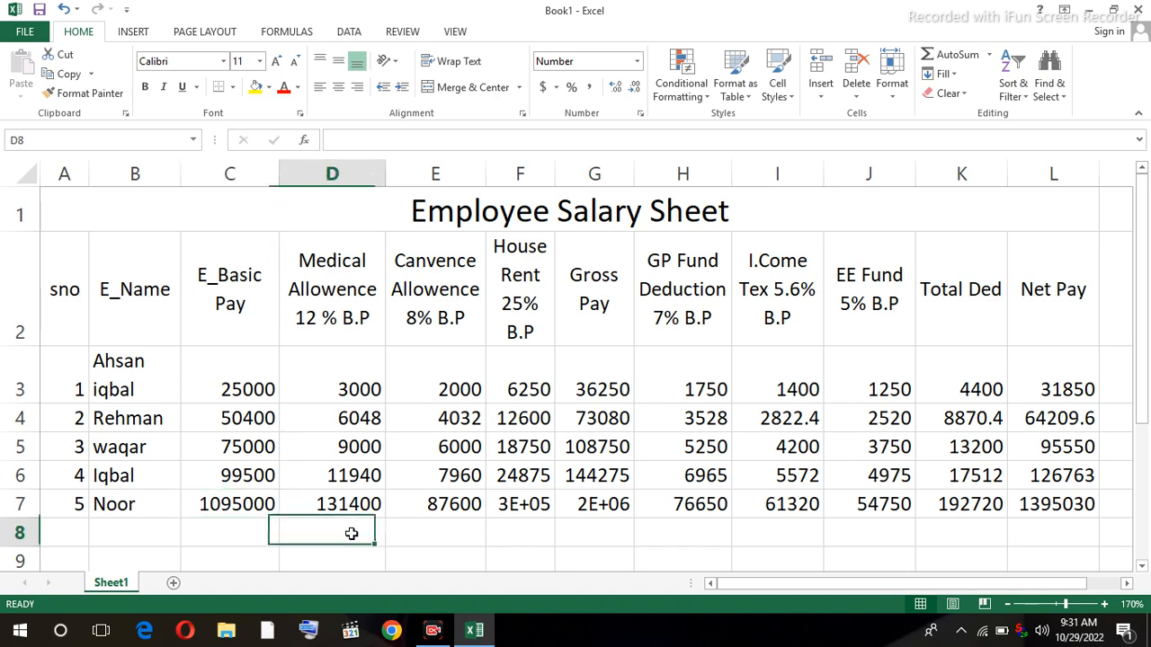
- Format G7 as Number with 0 decimal places and widen column G to show 1587750
left_click(604, 506)
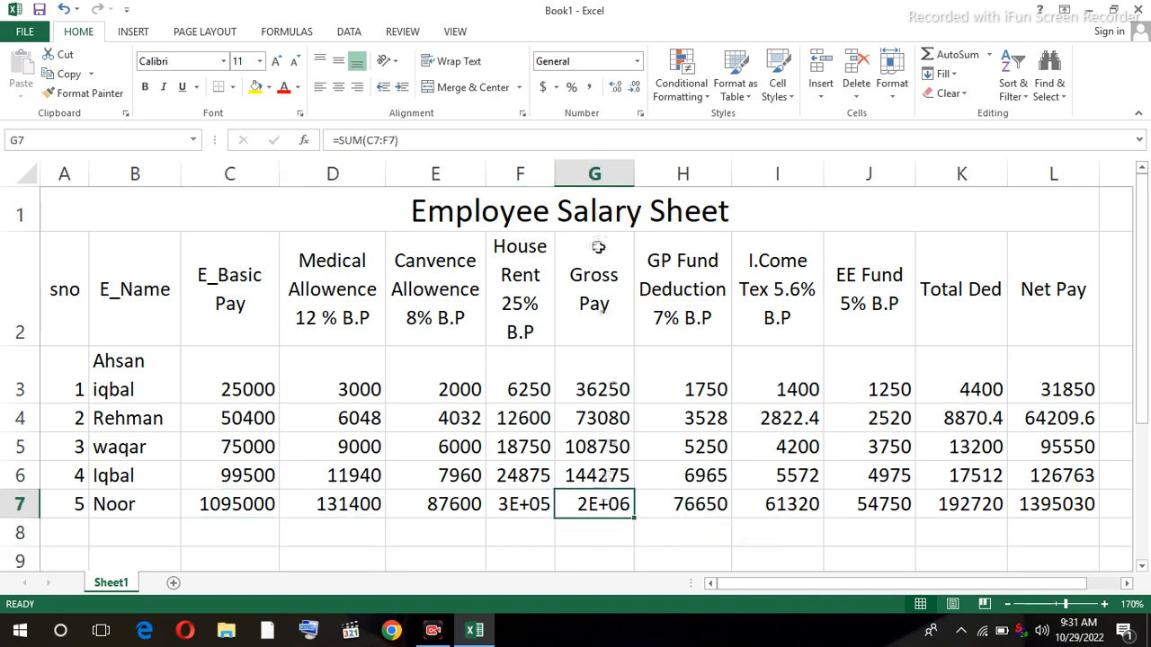
left_click(637, 112)
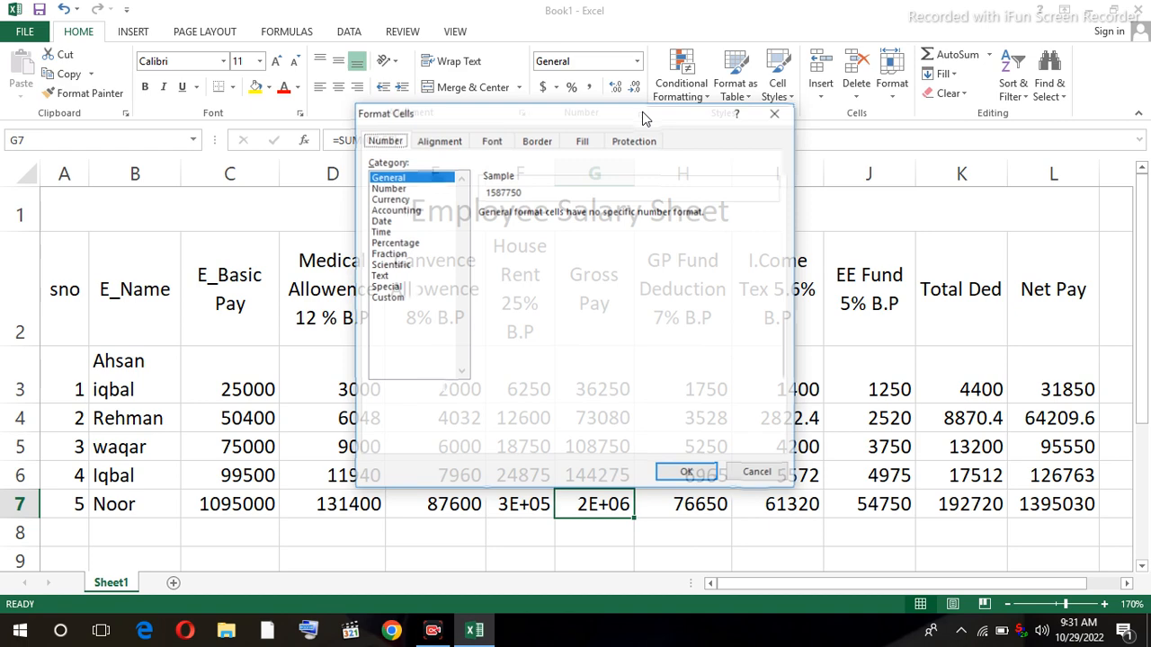
left_click(406, 188)
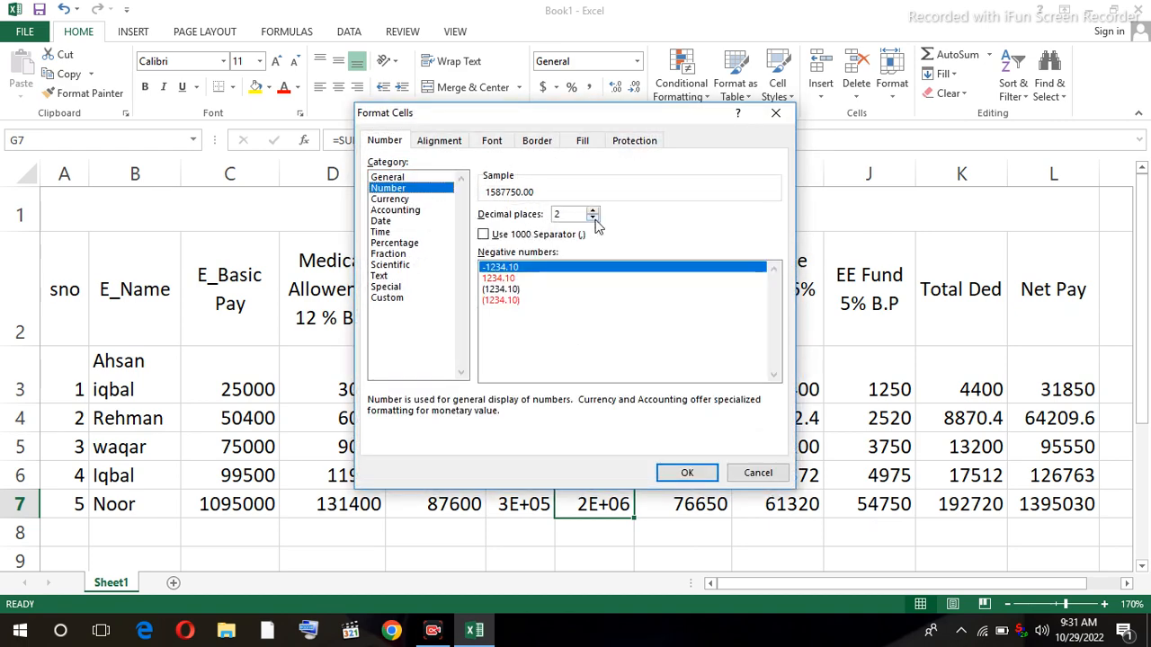
left_click(593, 219)
left_click(592, 218)
left_click(685, 473)
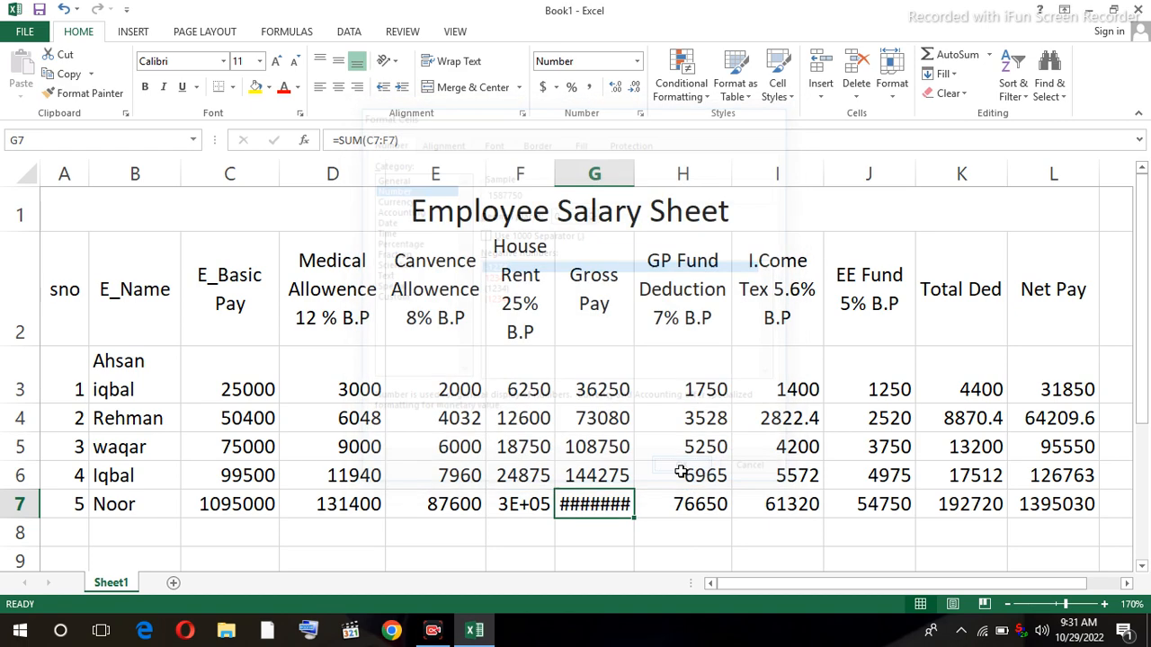
left_click_drag(634, 180, 650, 181)
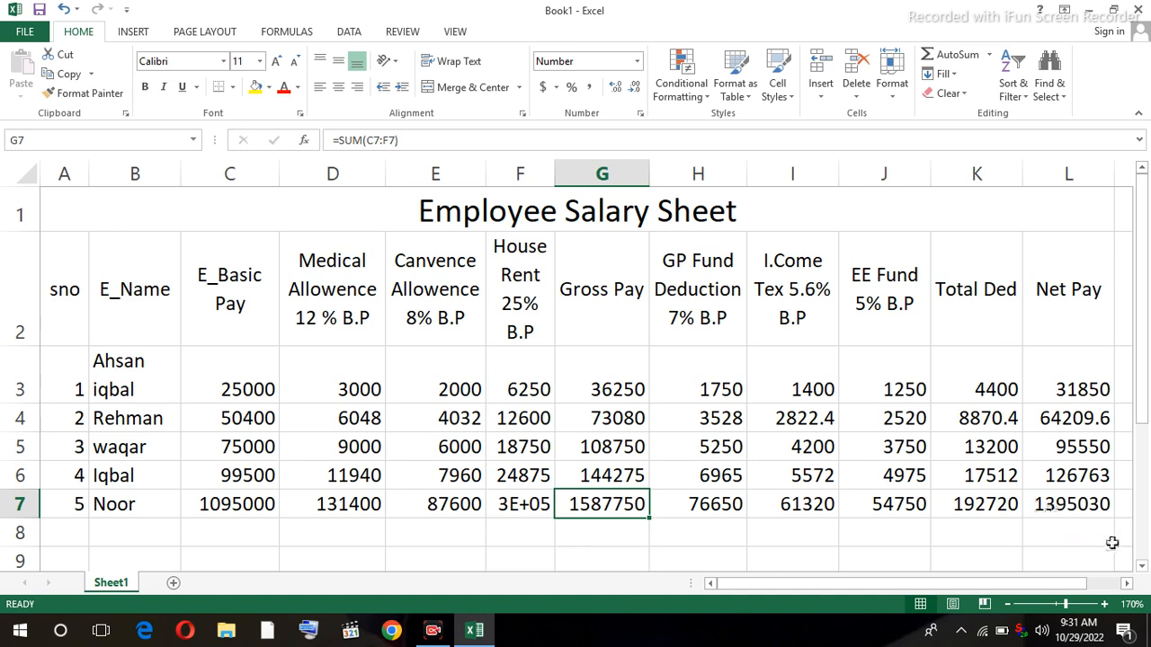
left_click(1088, 508)
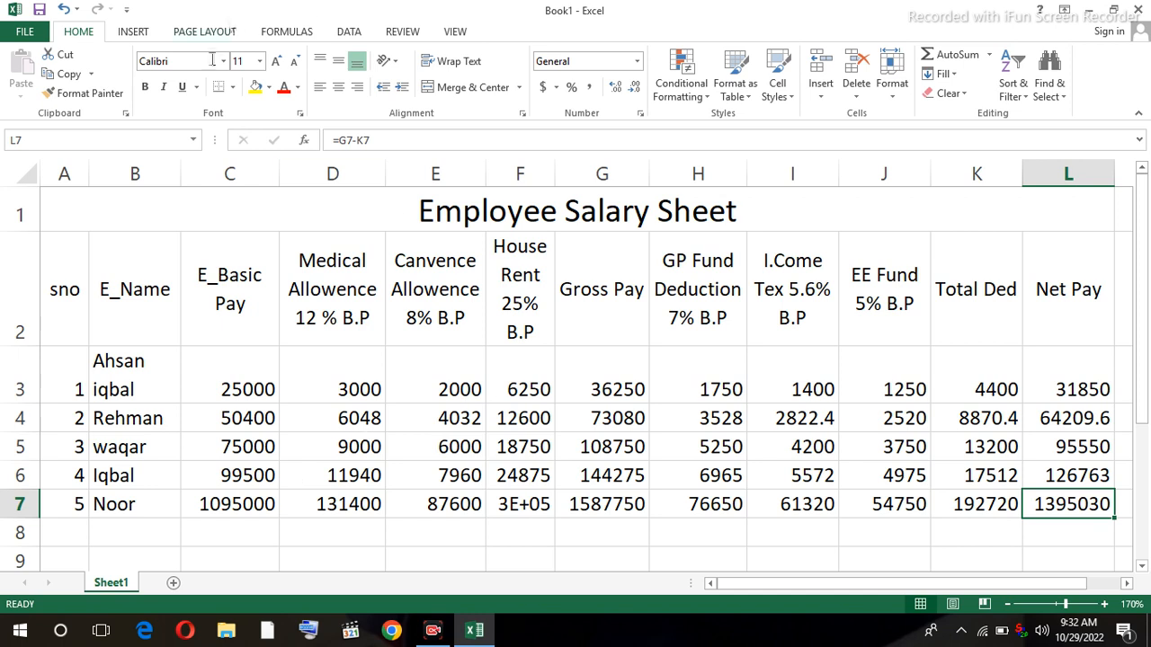
left_click(217, 309)
left_click(322, 313)
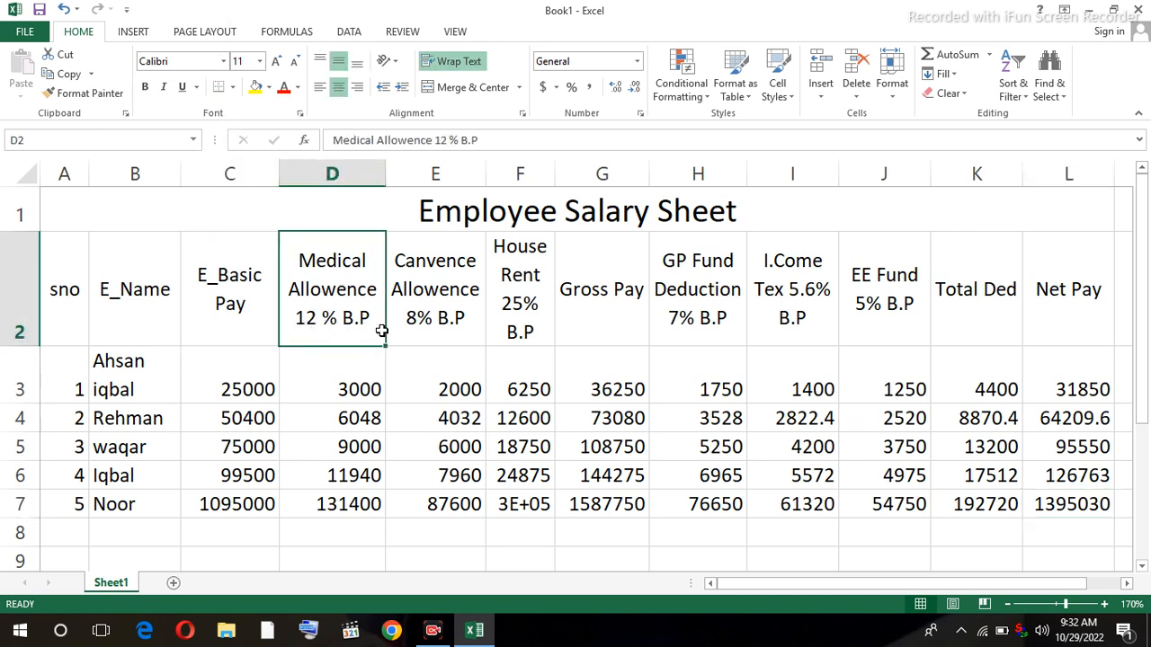
left_click(421, 316)
left_click(521, 315)
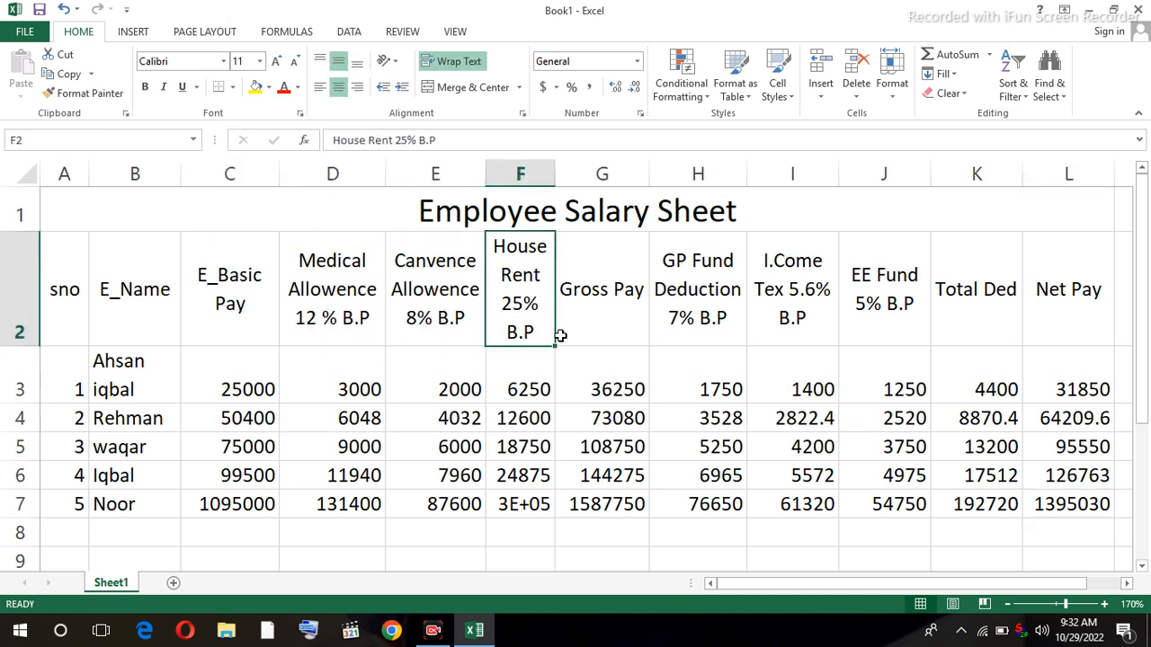
left_click(619, 317)
left_click(707, 324)
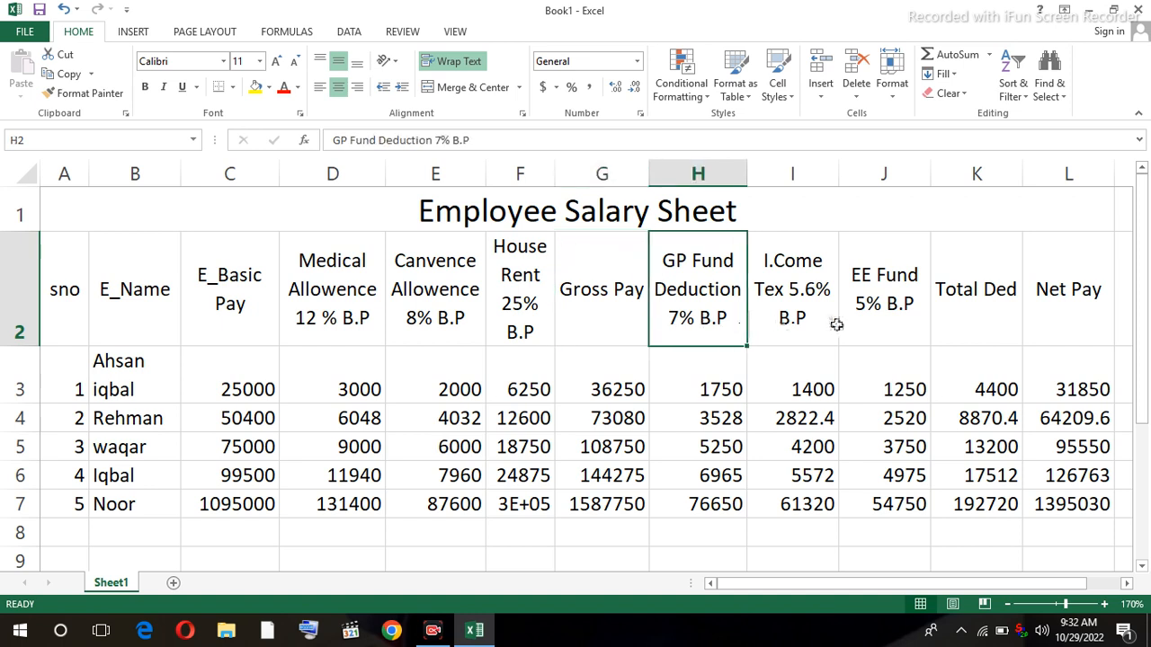
left_click(769, 313)
left_click(881, 312)
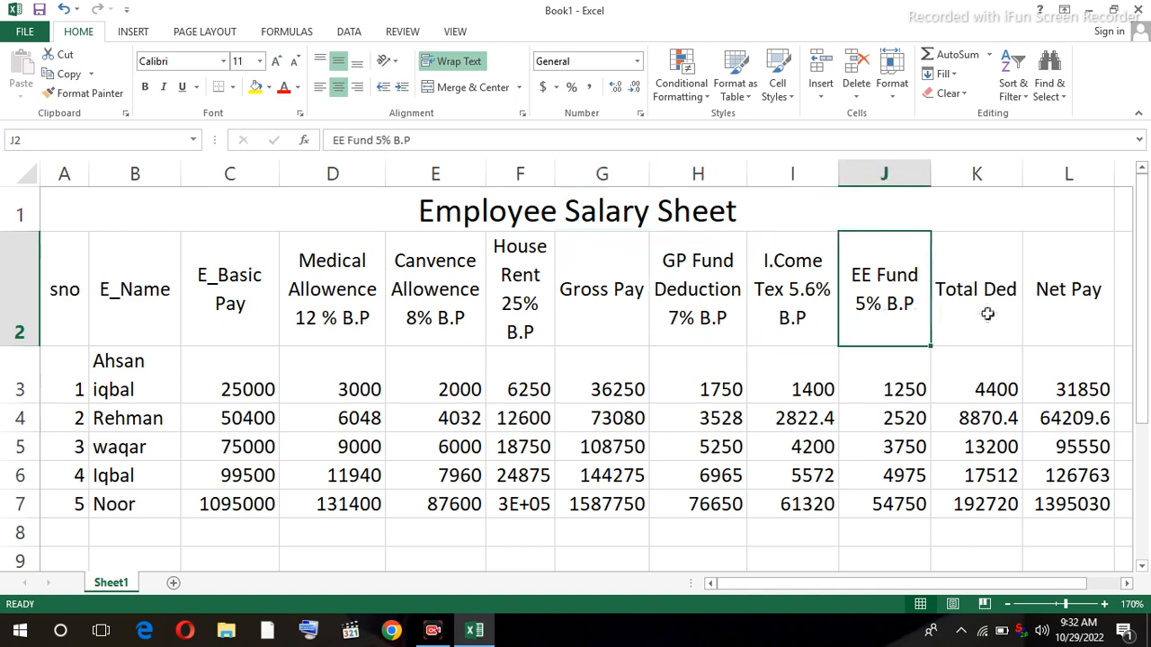
left_click(976, 314)
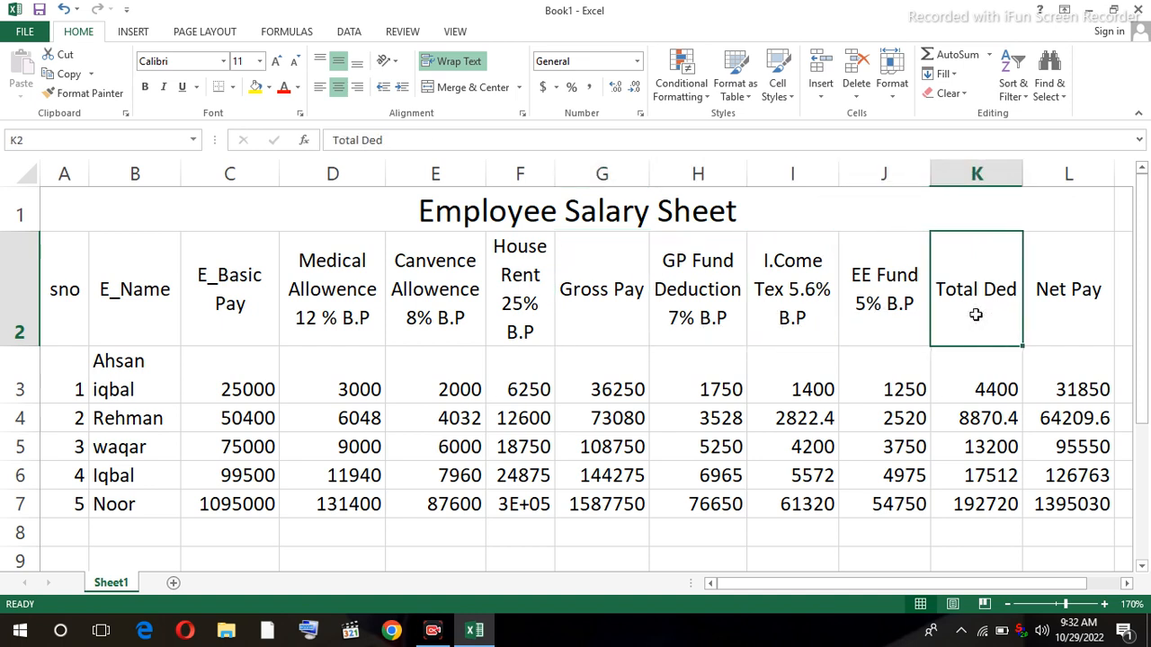
left_click(1047, 309)
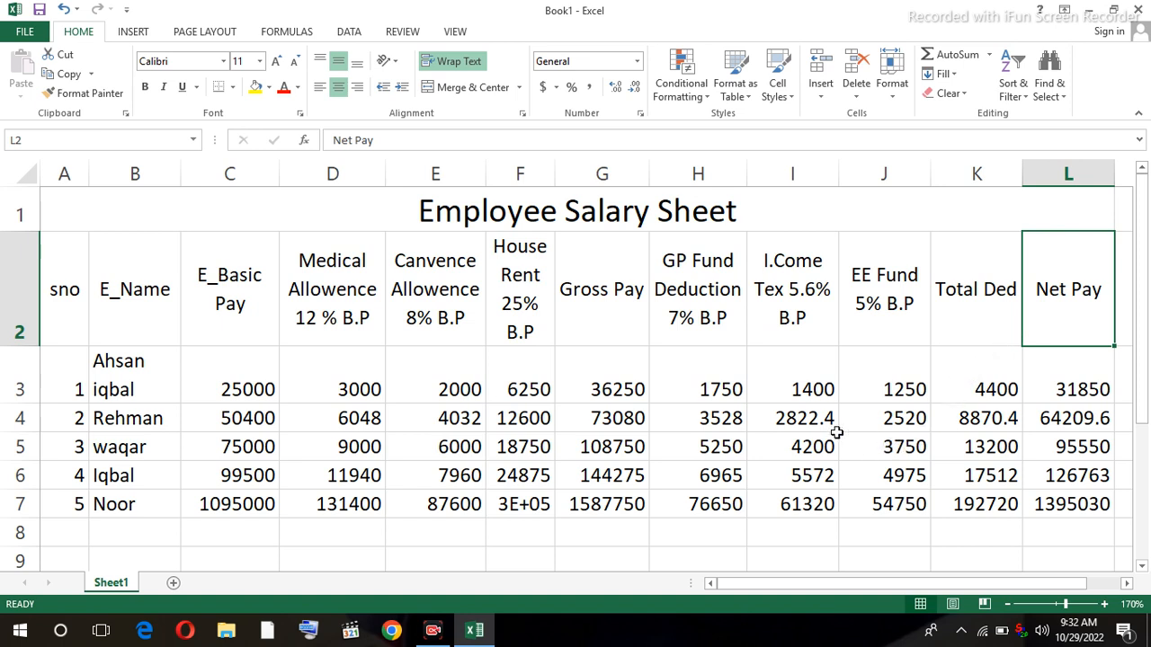
left_click(436, 635)
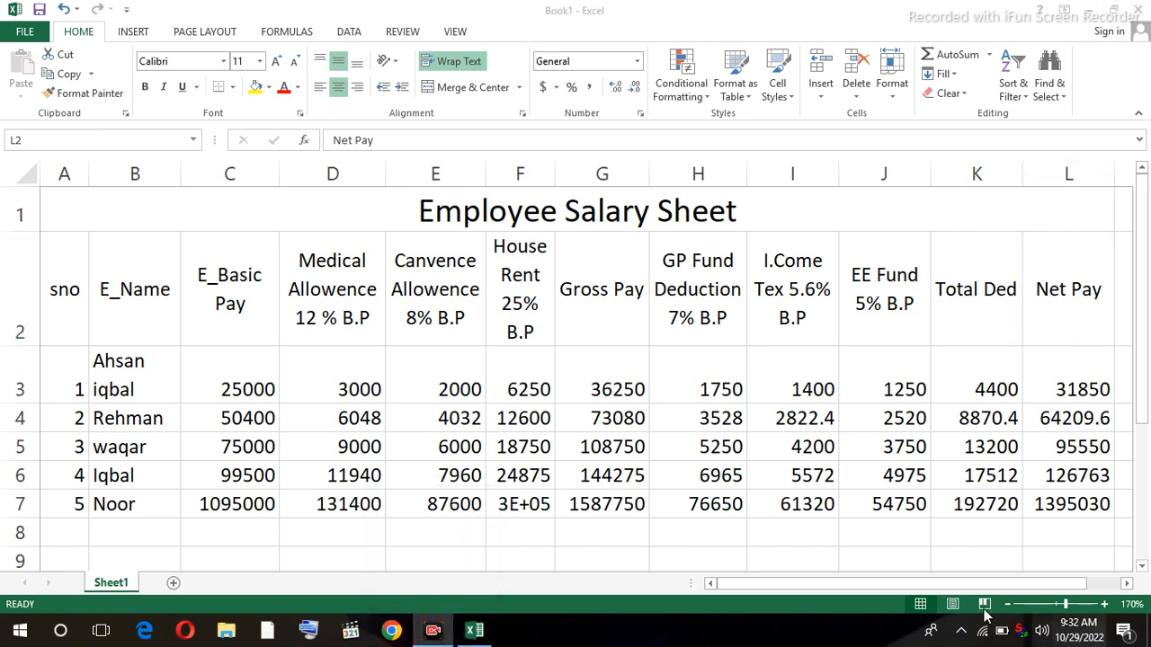